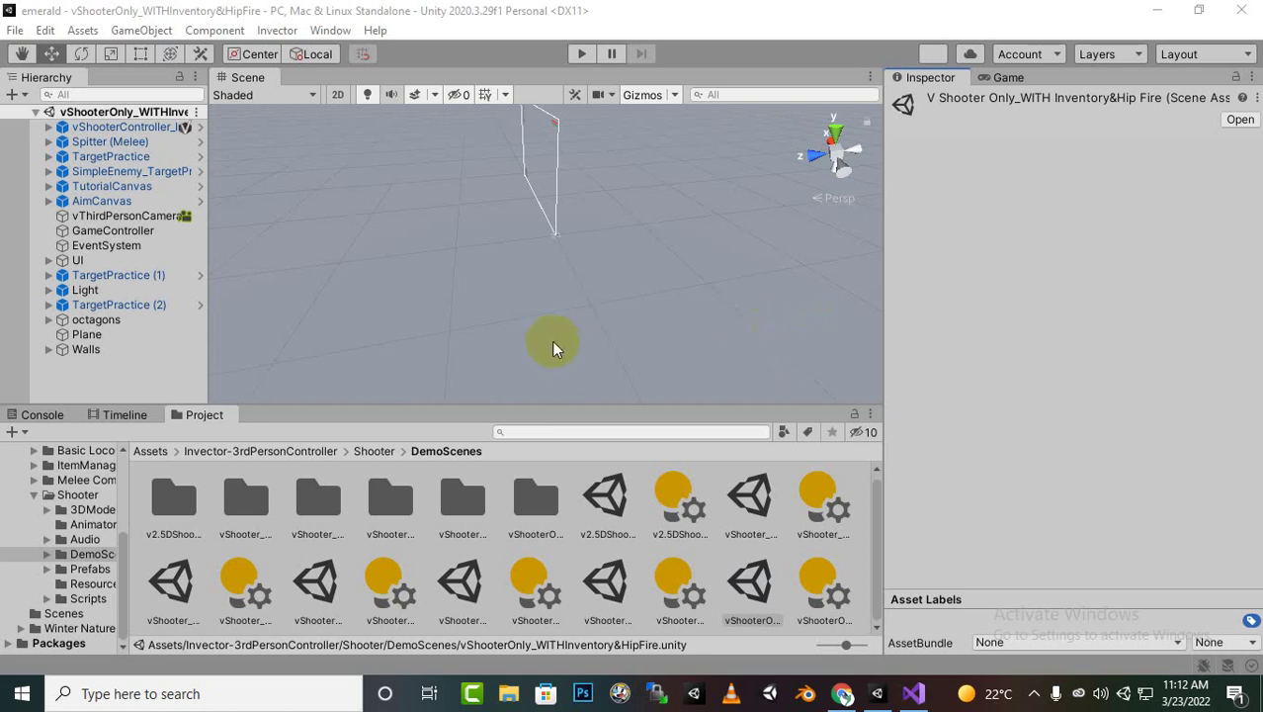
- Go up to the project's root Assets folder
left_click(153, 452)
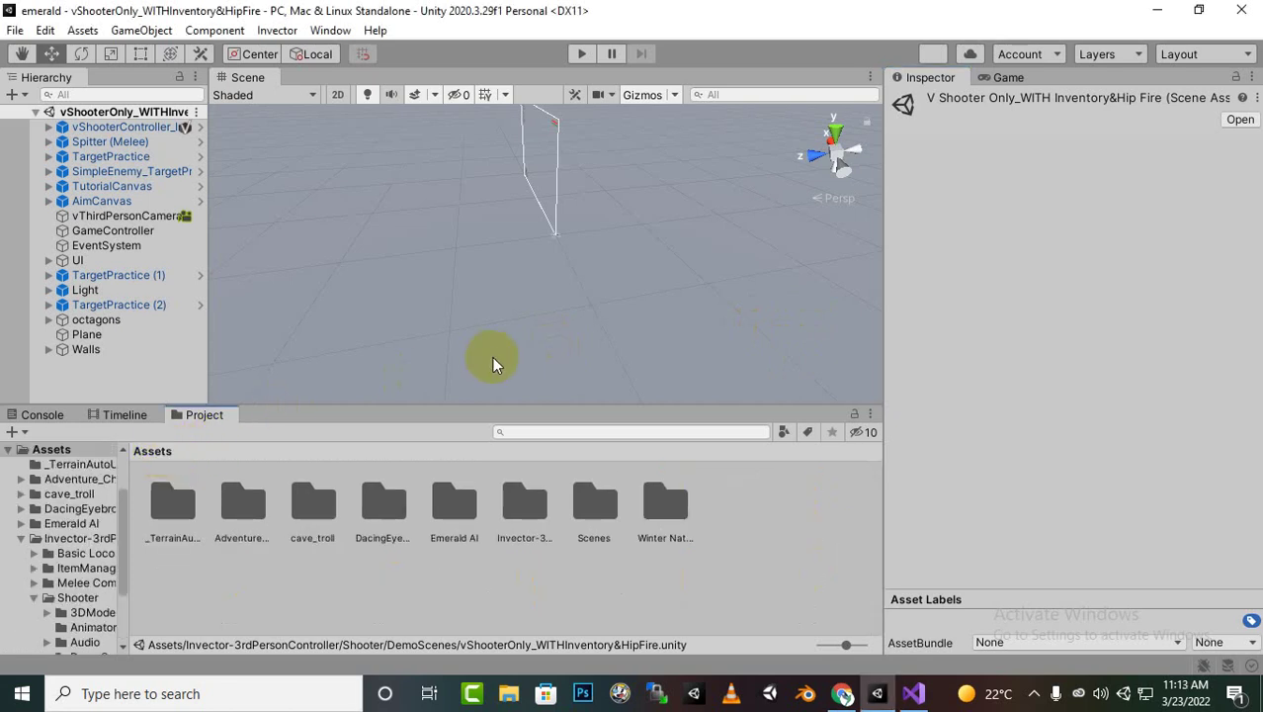
left_click(277, 29)
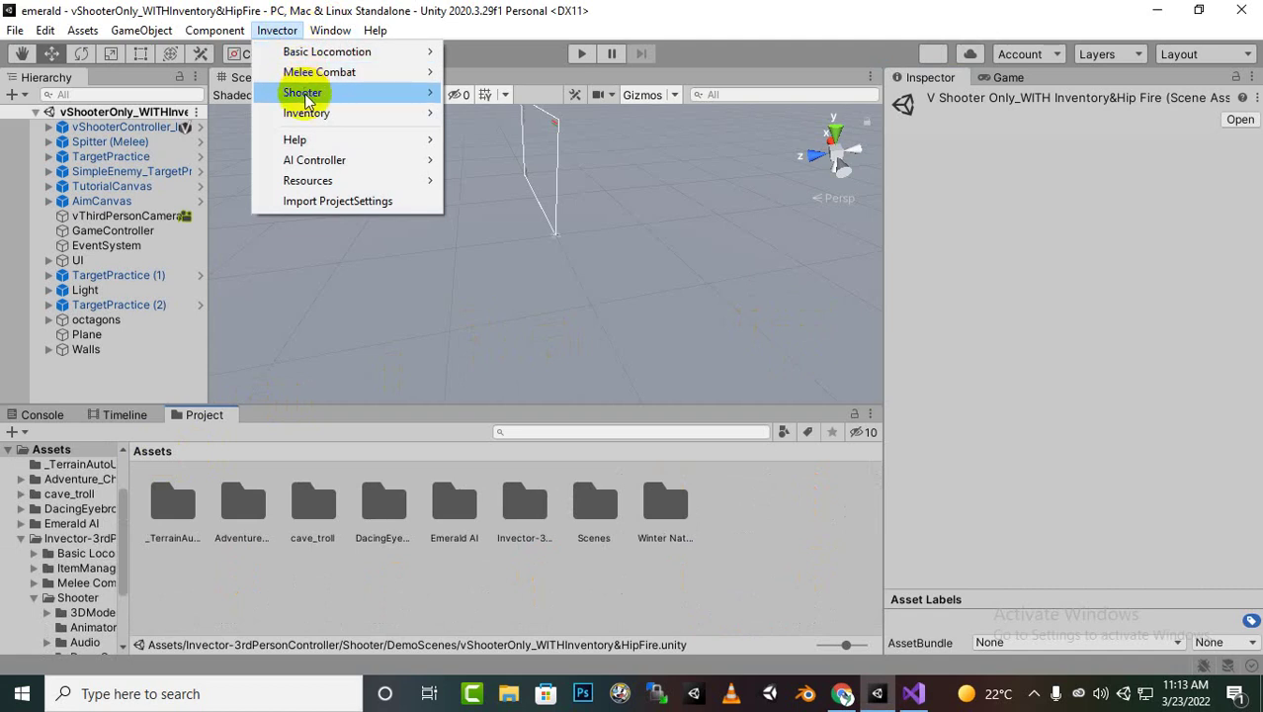
mouse_move(306, 98)
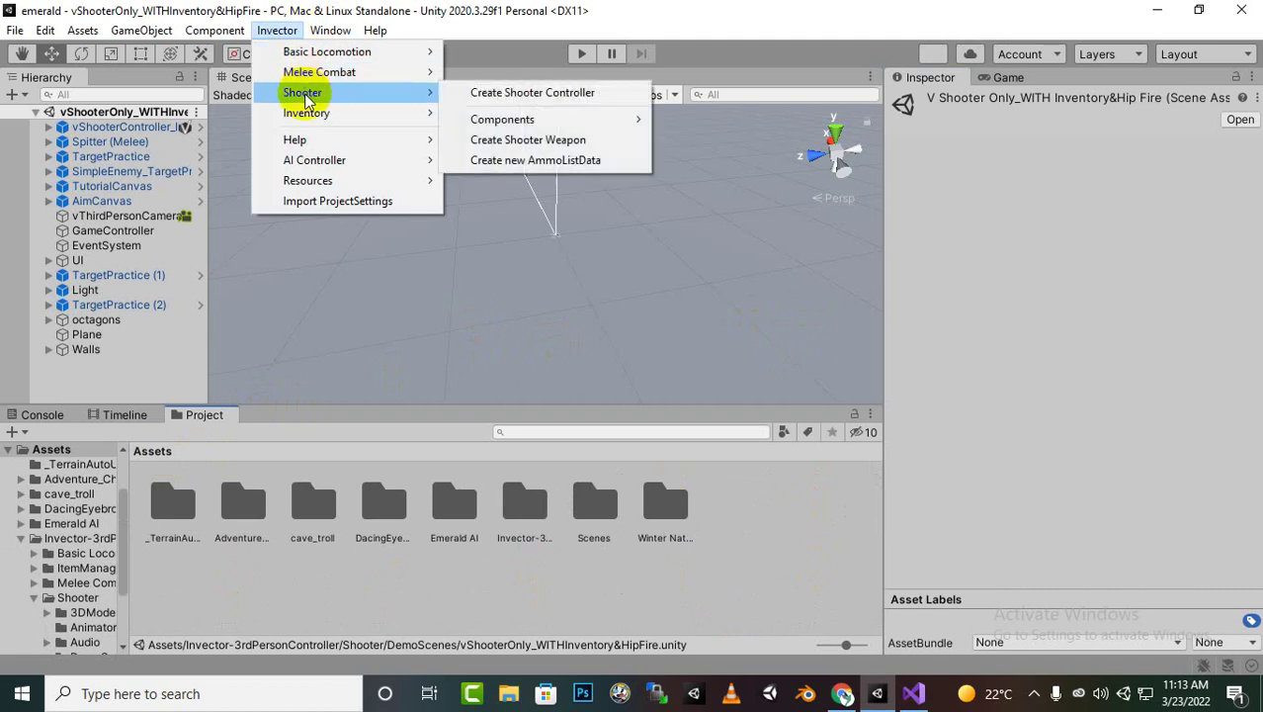
left_click(383, 616)
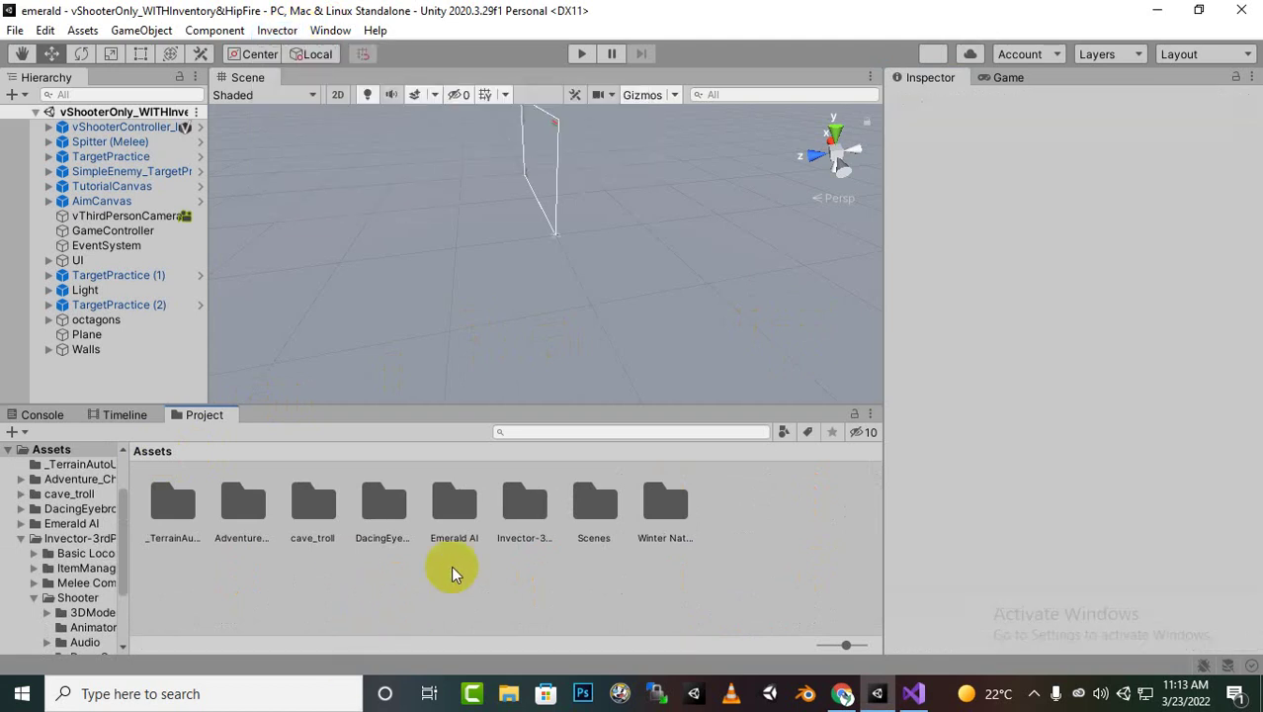
- Look over the imported asset folders, including Winter Nature Pack, DacingEyebrows, cave_troll and Adventure_Character, and the Invector Shooter creation commands
left_click(675, 525)
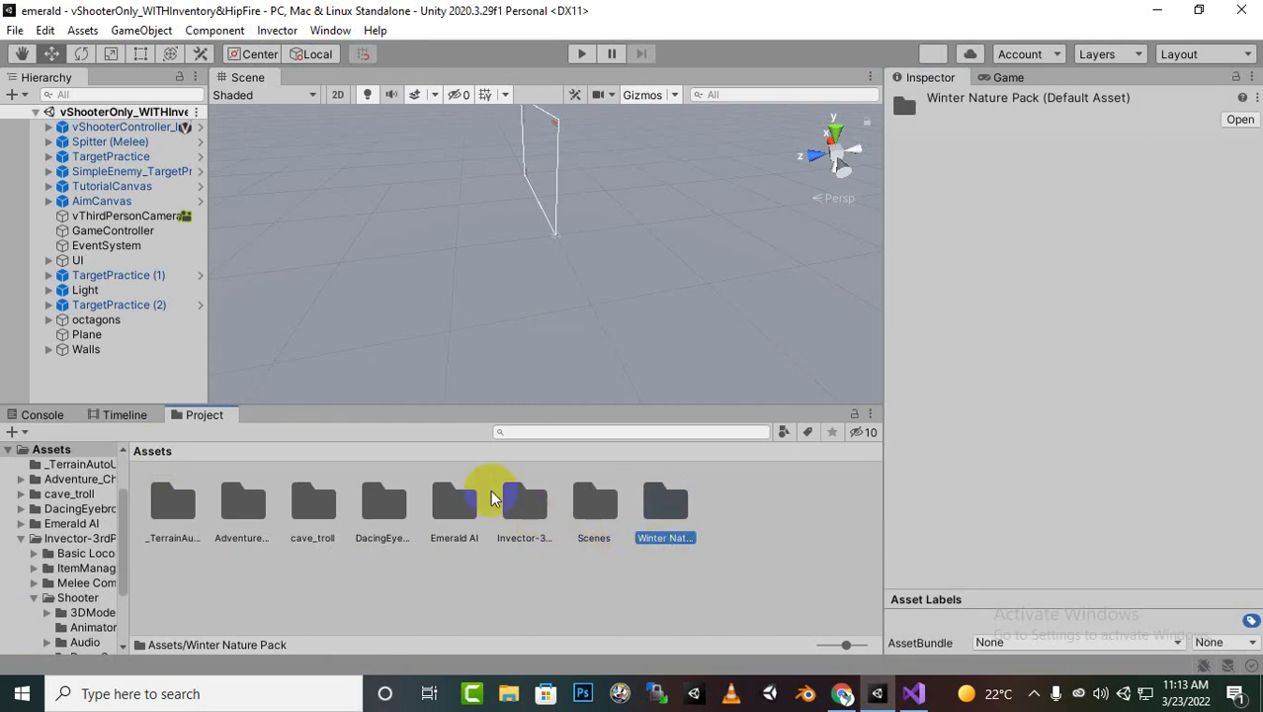
left_click(387, 506)
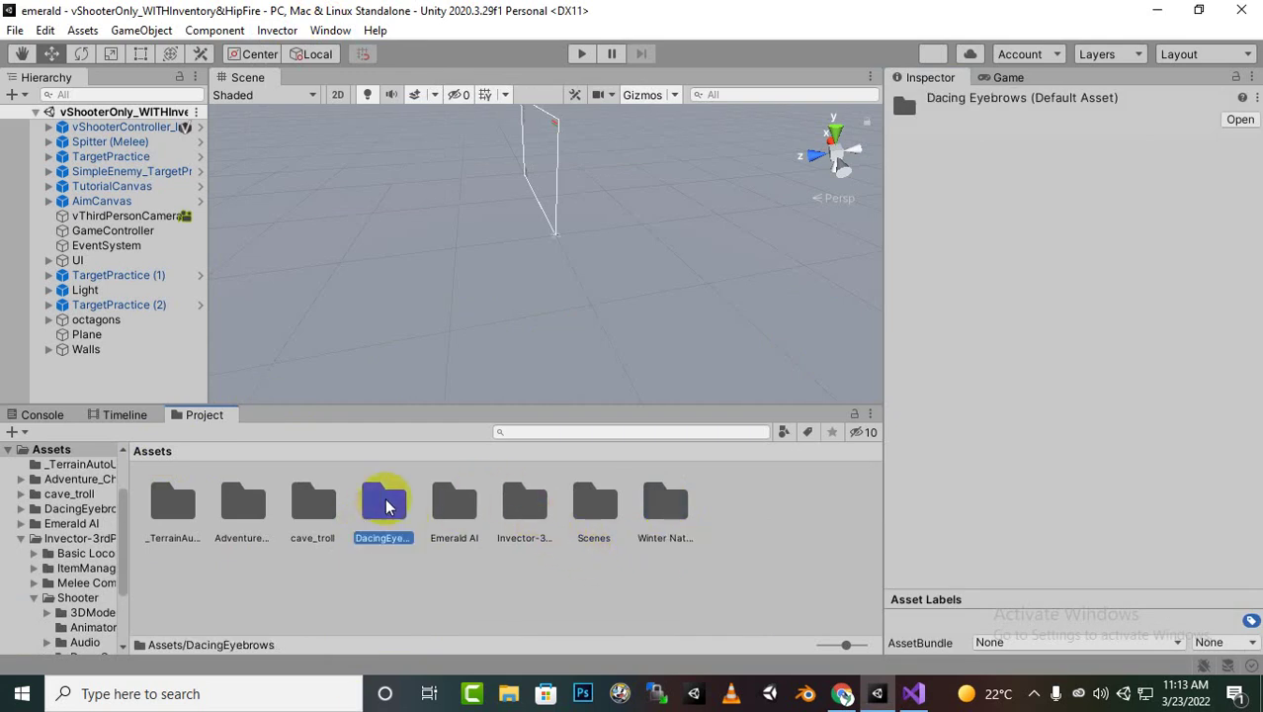
left_click(306, 603)
left_click(375, 502)
left_click(313, 586)
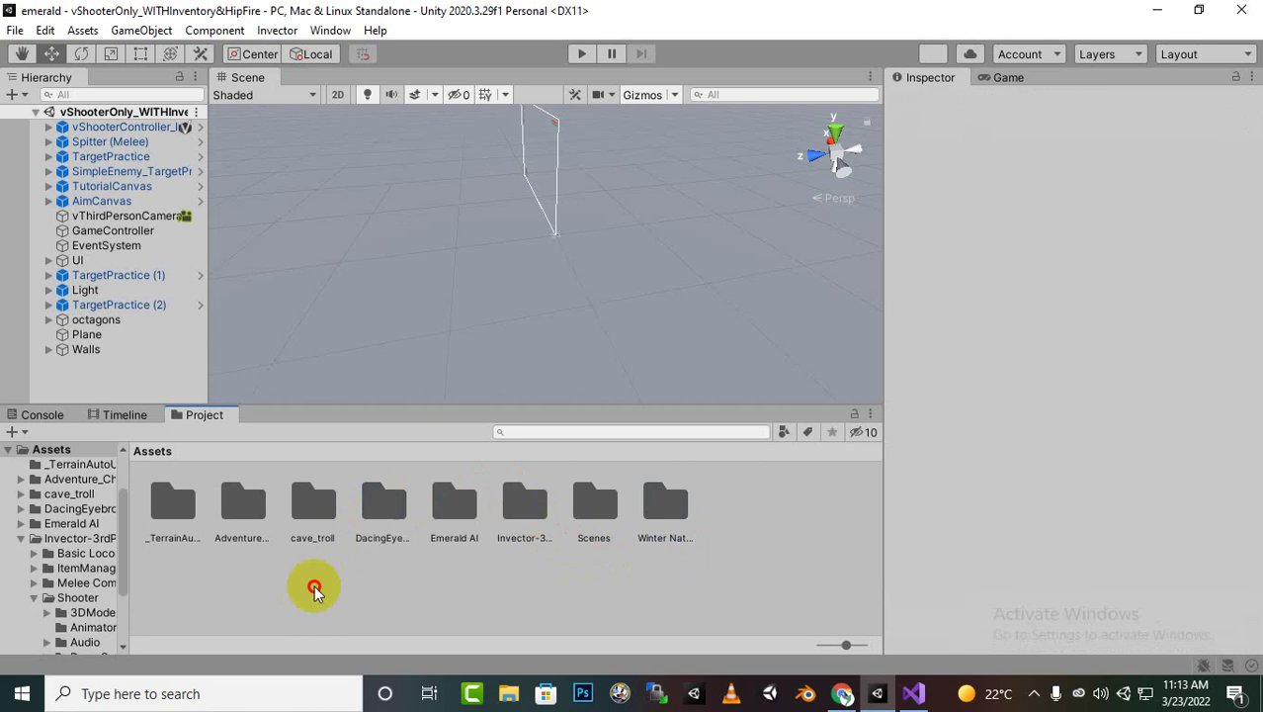
left_click(313, 505)
left_click(282, 590)
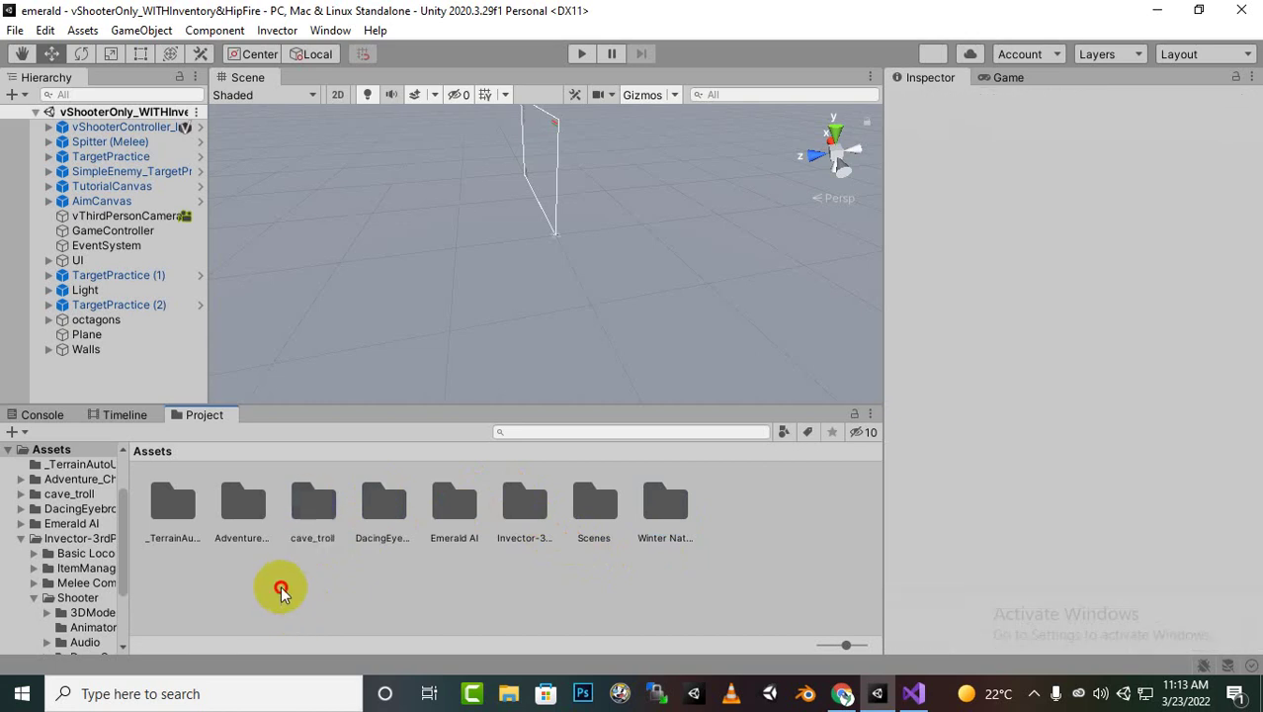
left_click(226, 497)
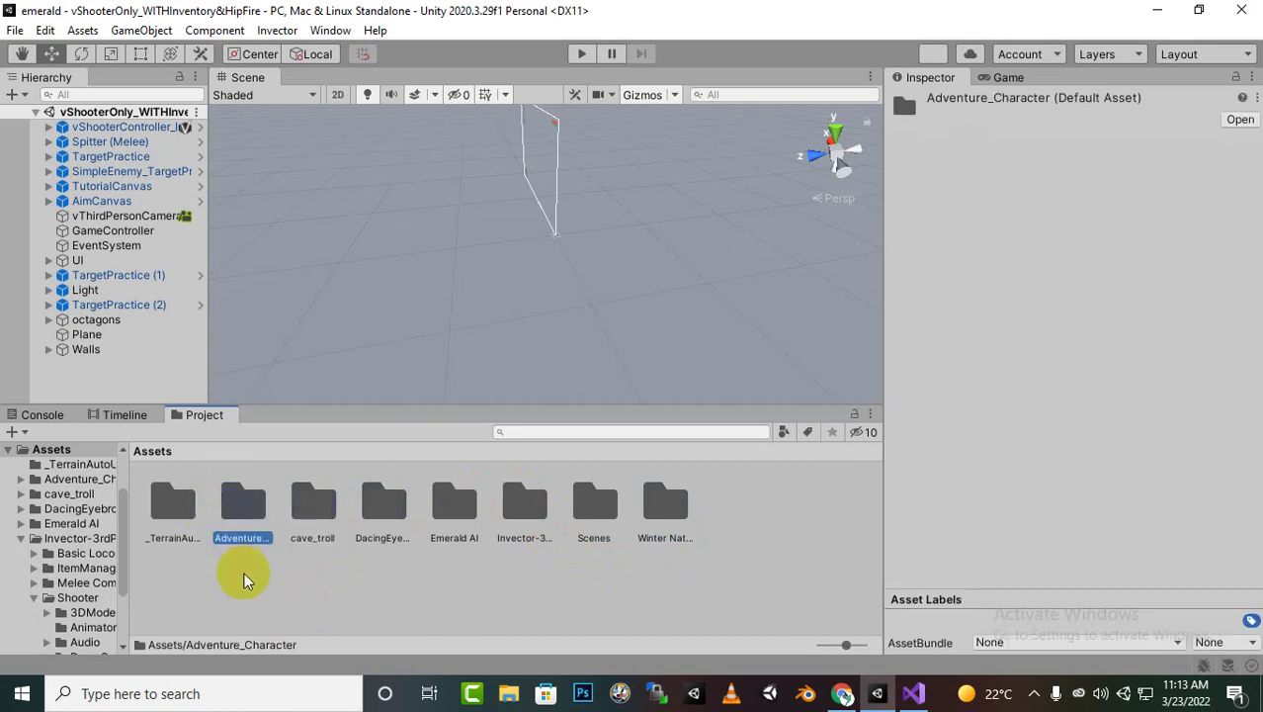
left_click(245, 573)
left_click(249, 534)
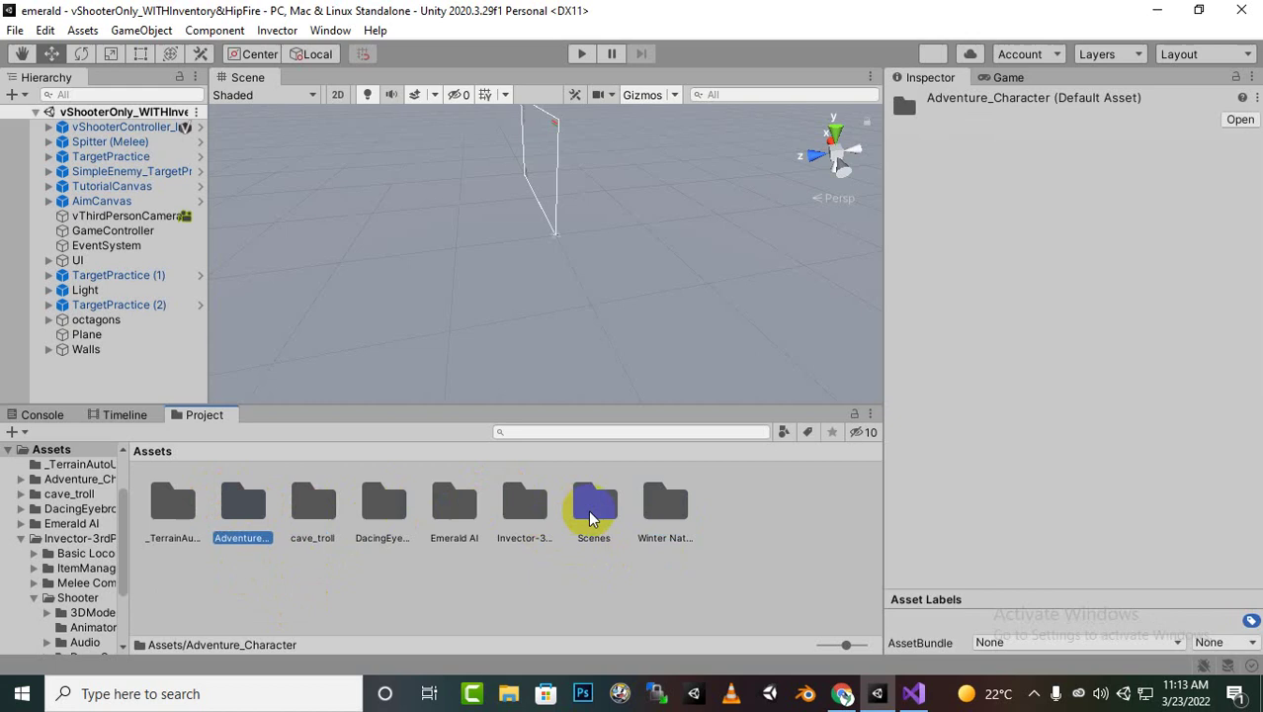
left_click(665, 506)
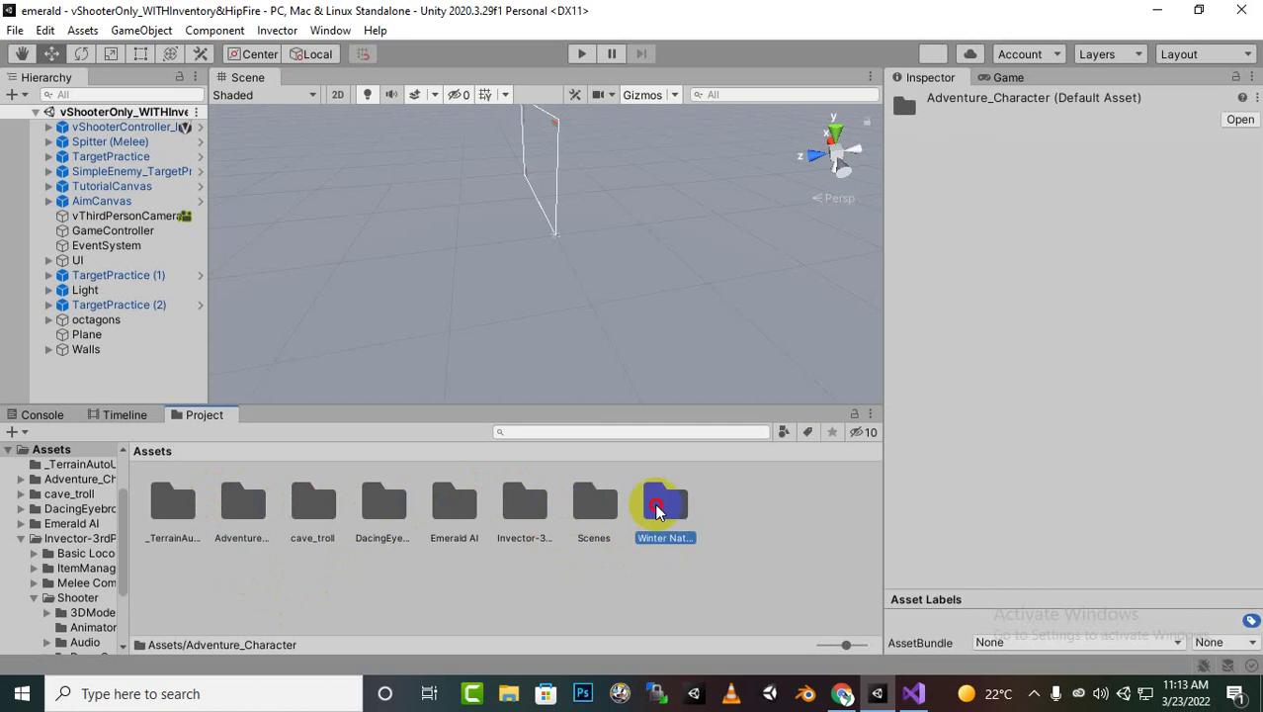
left_click(225, 588)
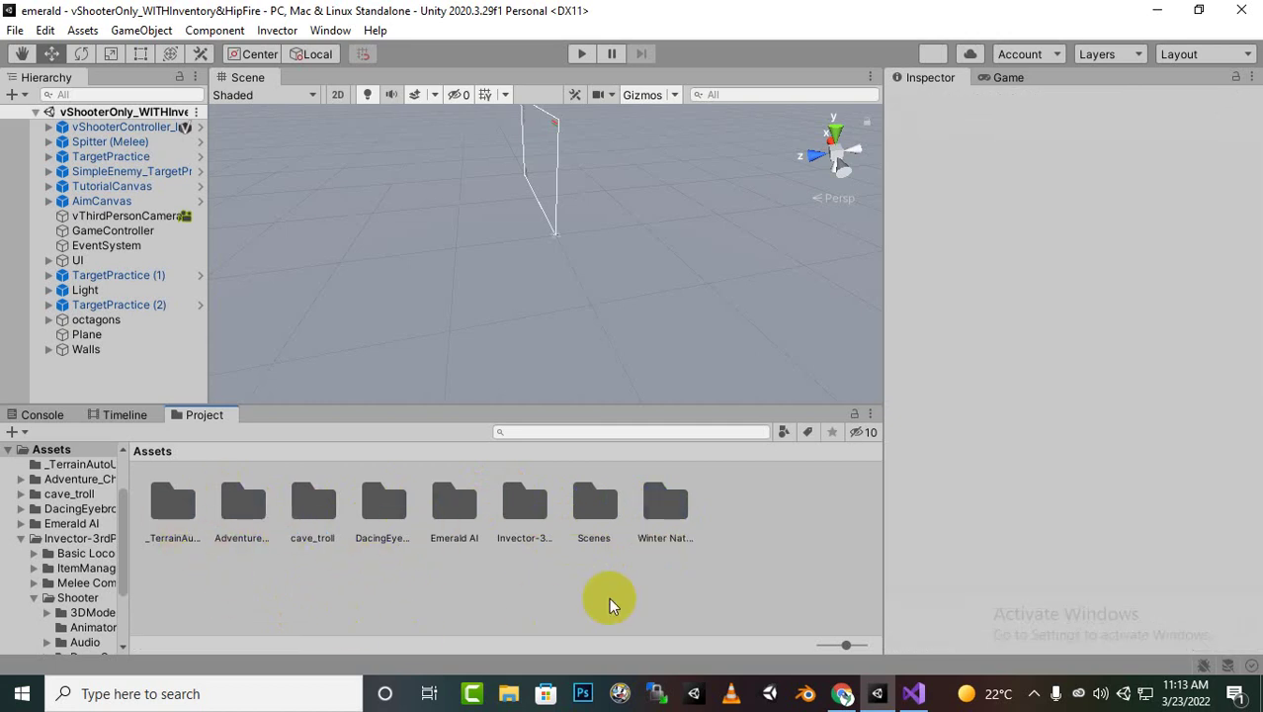
left_click(665, 506)
left_click(496, 596)
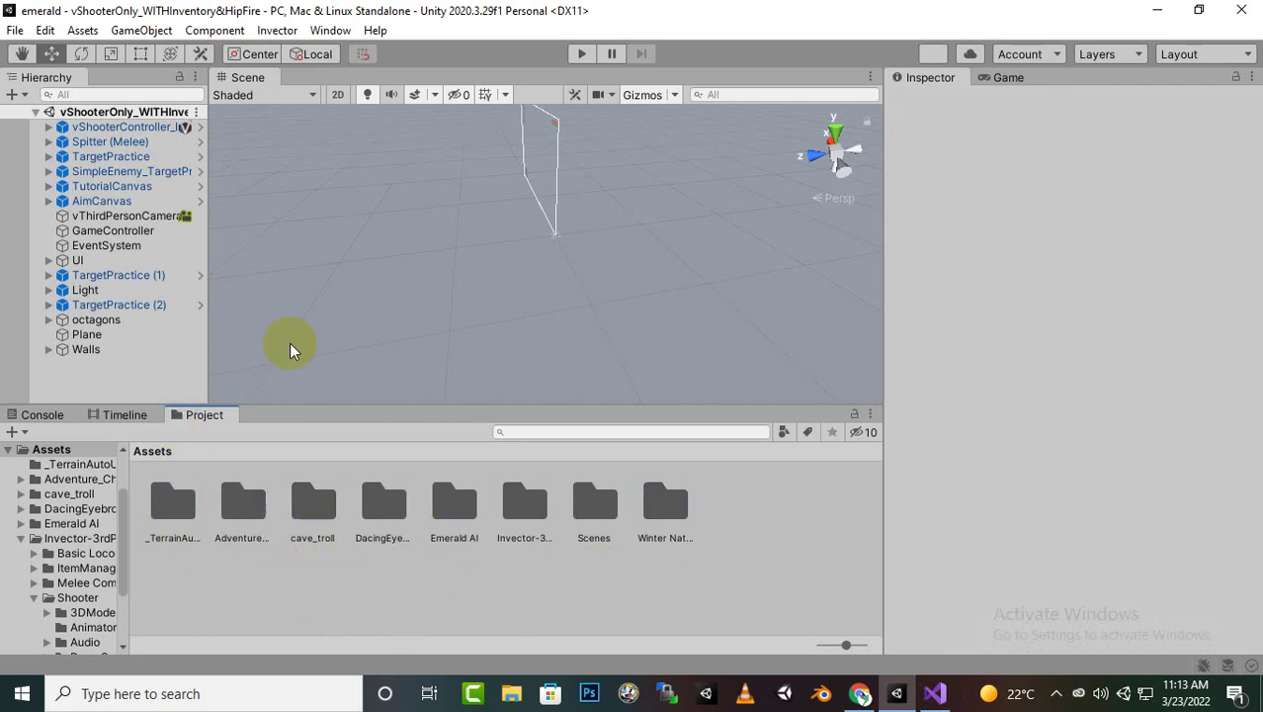
left_click(277, 31)
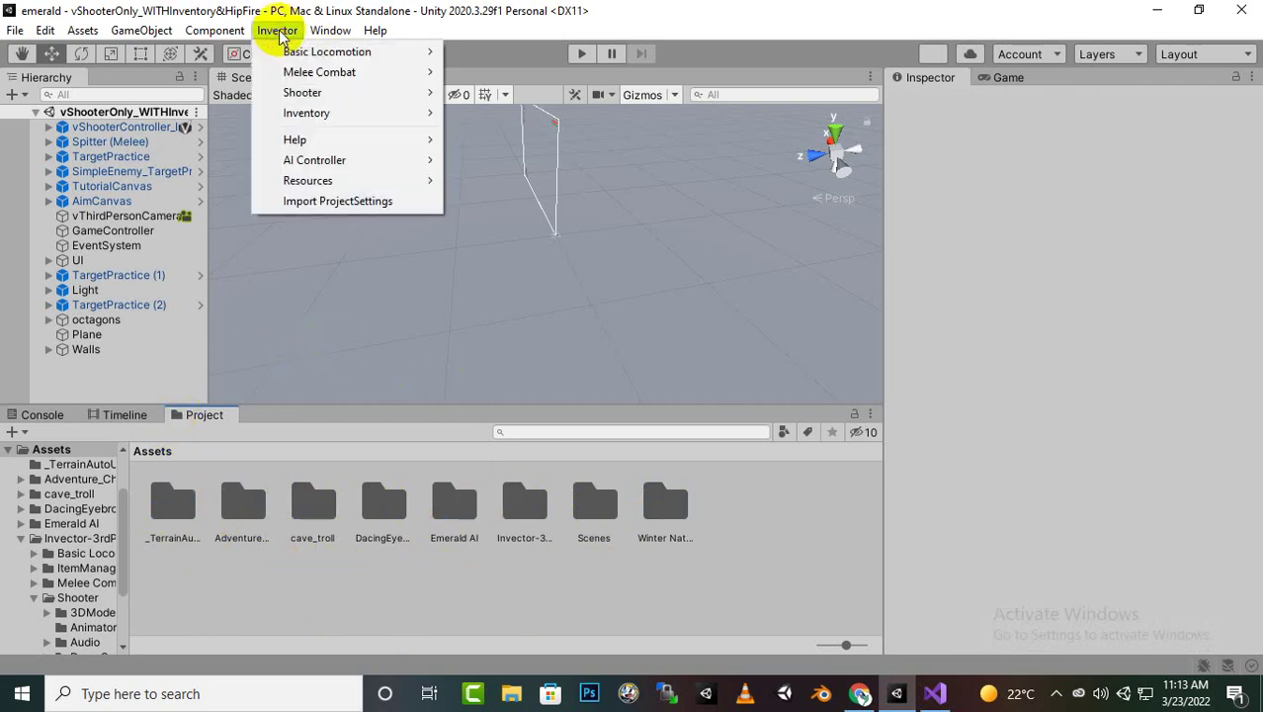
mouse_move(302, 91)
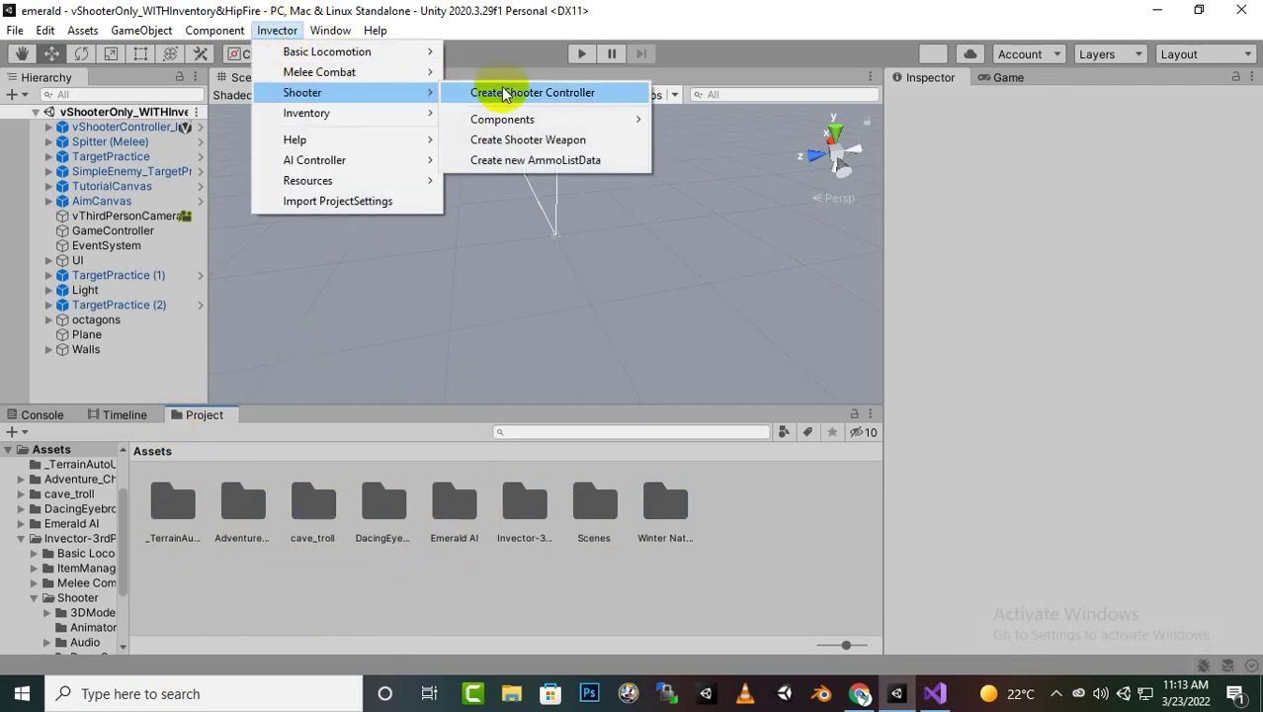
left_click(593, 589)
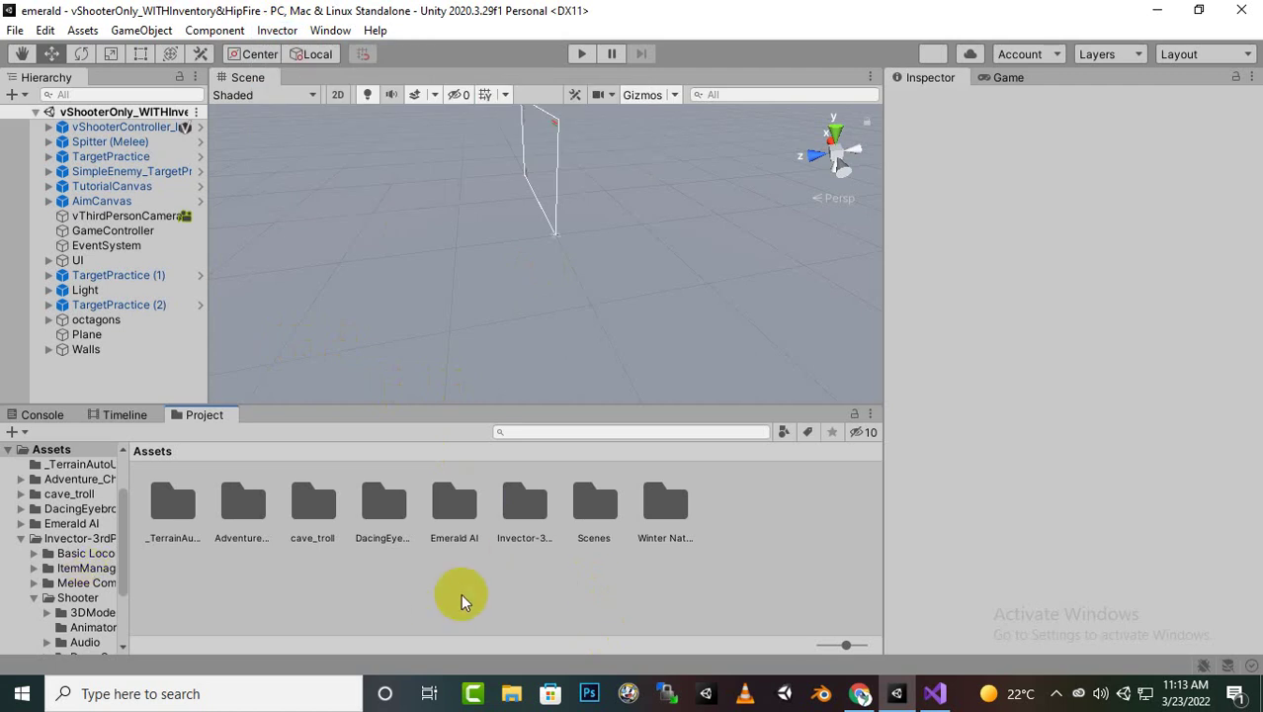
left_click(260, 516)
right_click(375, 573)
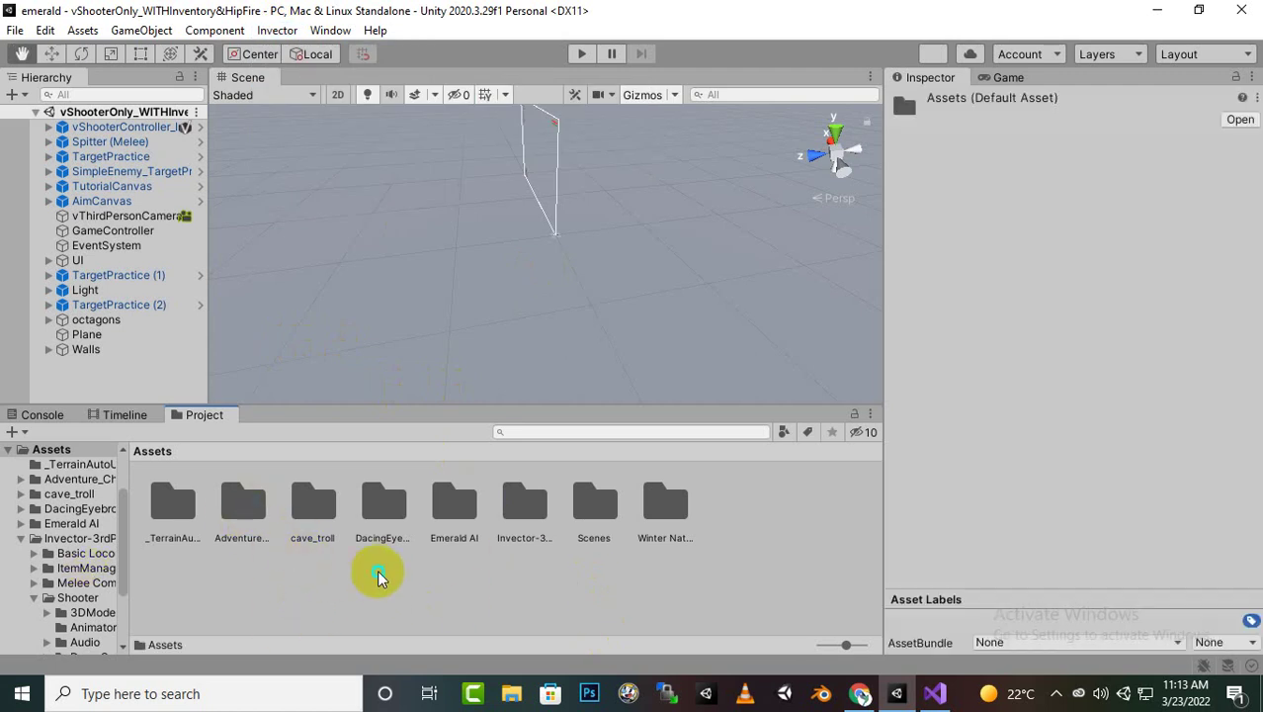
mouse_move(676, 64)
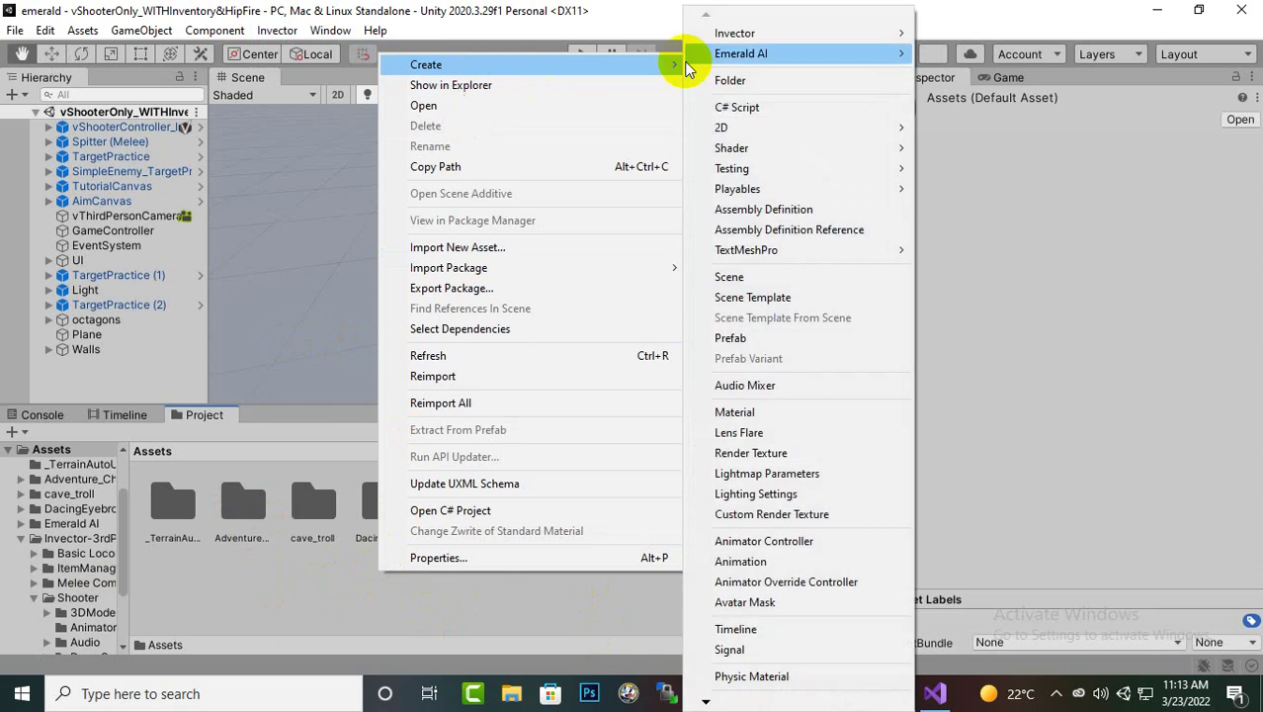
left_click(765, 340)
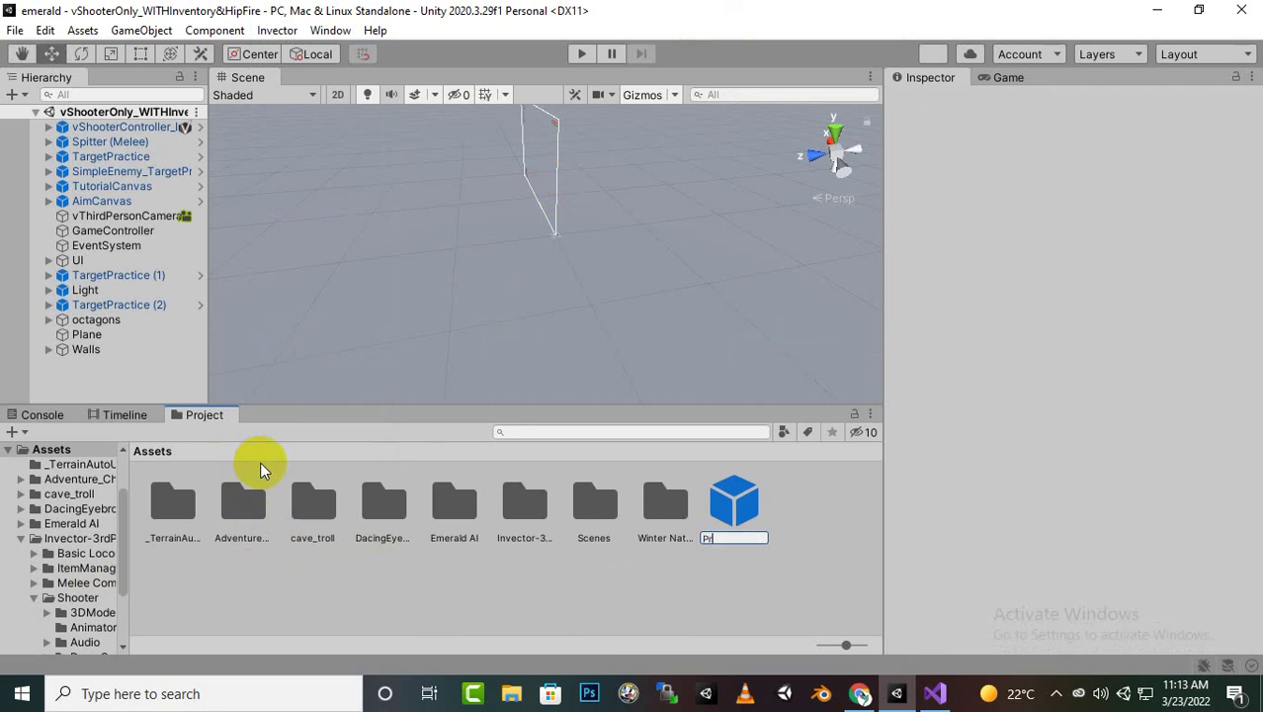
key("BackSpace")
key("BackSpace")
key("Return")
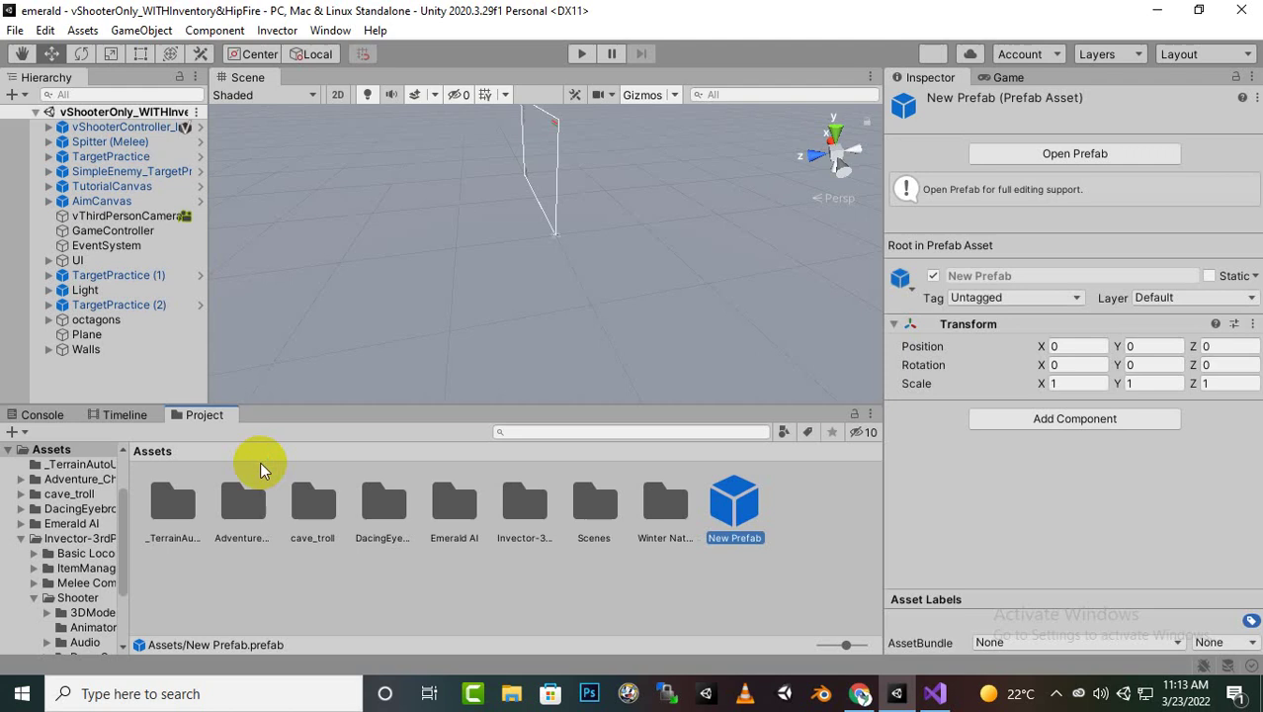
key("Delete")
left_click(712, 382)
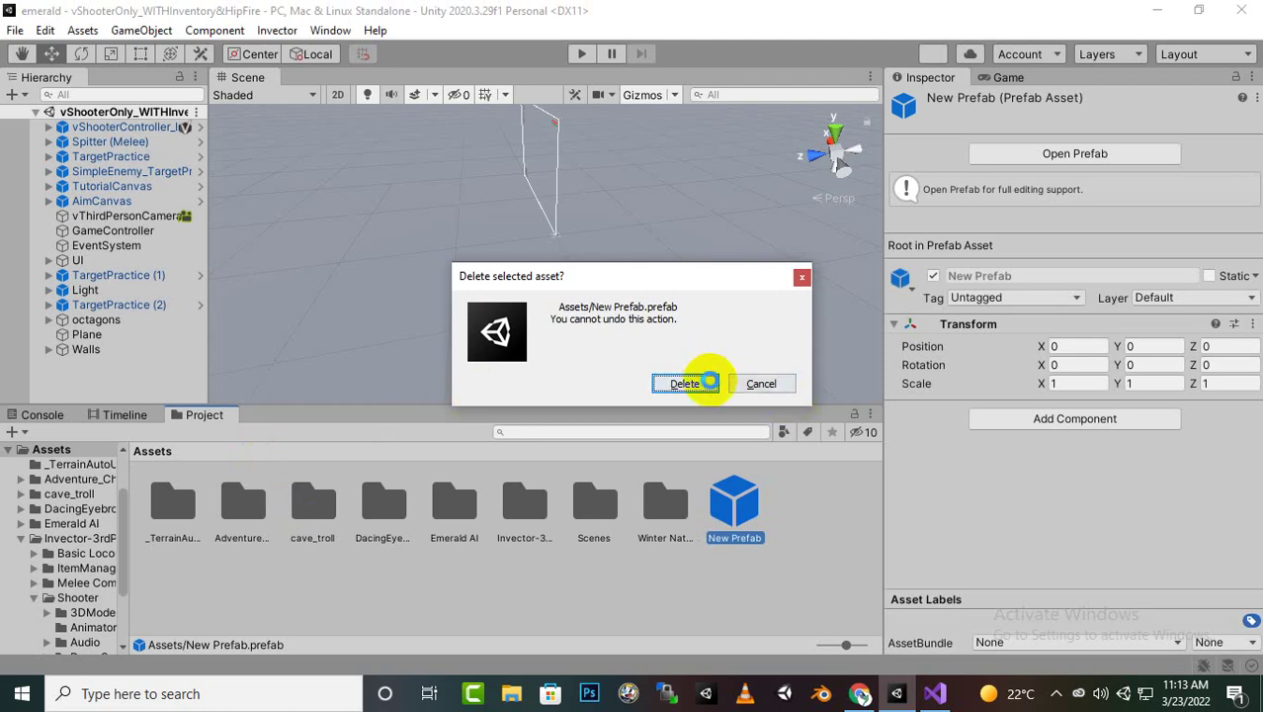
- Create a folder named Prefebs in the root Assets folder and open it
right_click(706, 588)
mouse_move(791, 92)
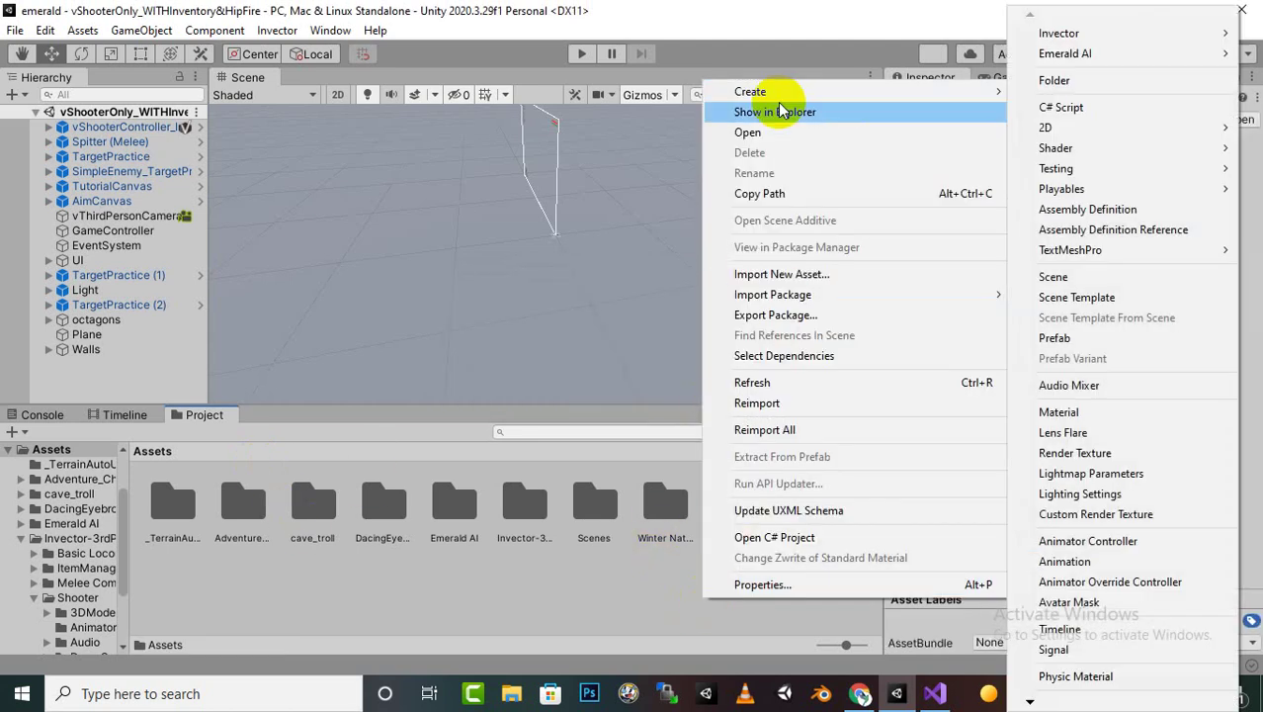
left_click(1043, 81)
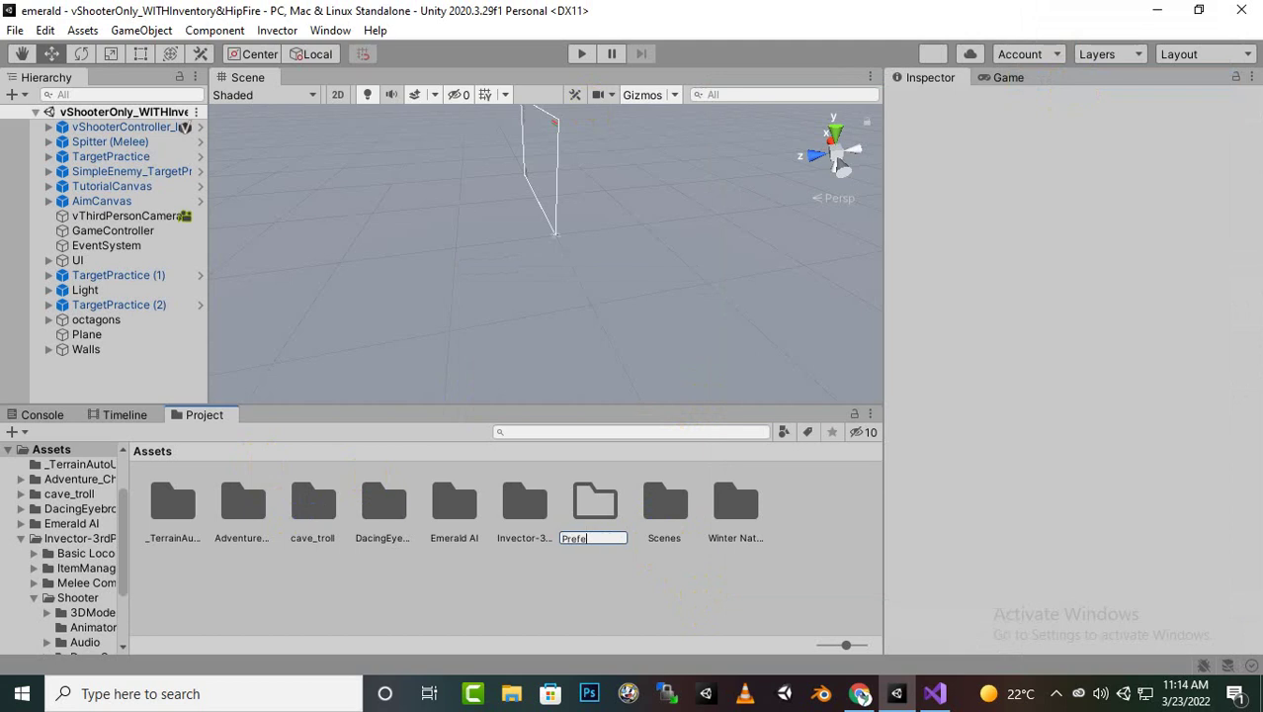
key("Return")
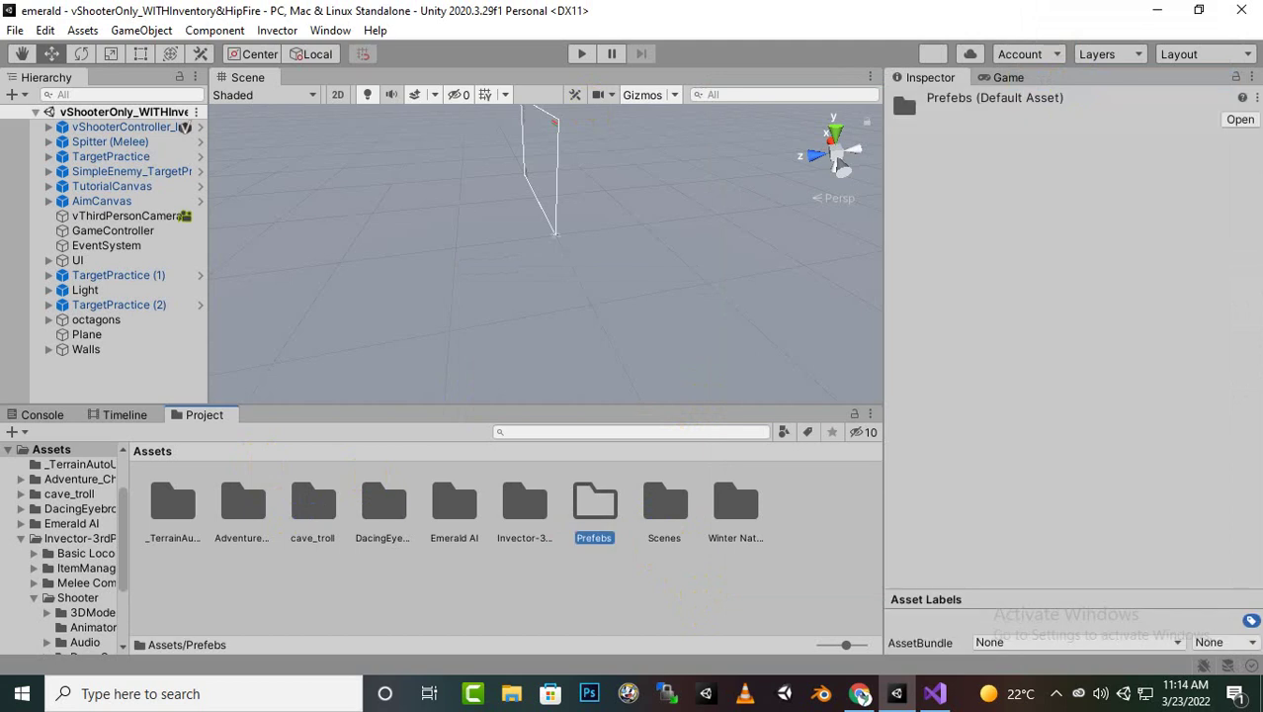
key("Return")
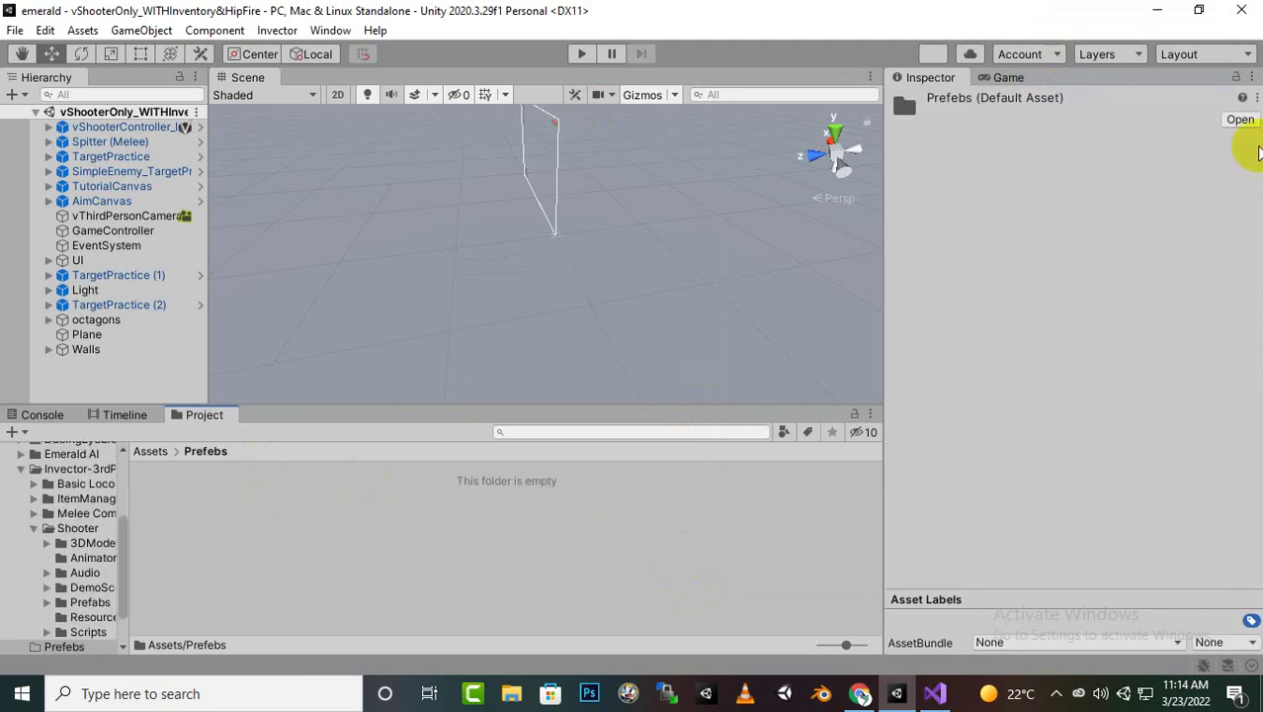
- Delete the octagons, Plane and Walls objects from the scene
left_click(109, 337)
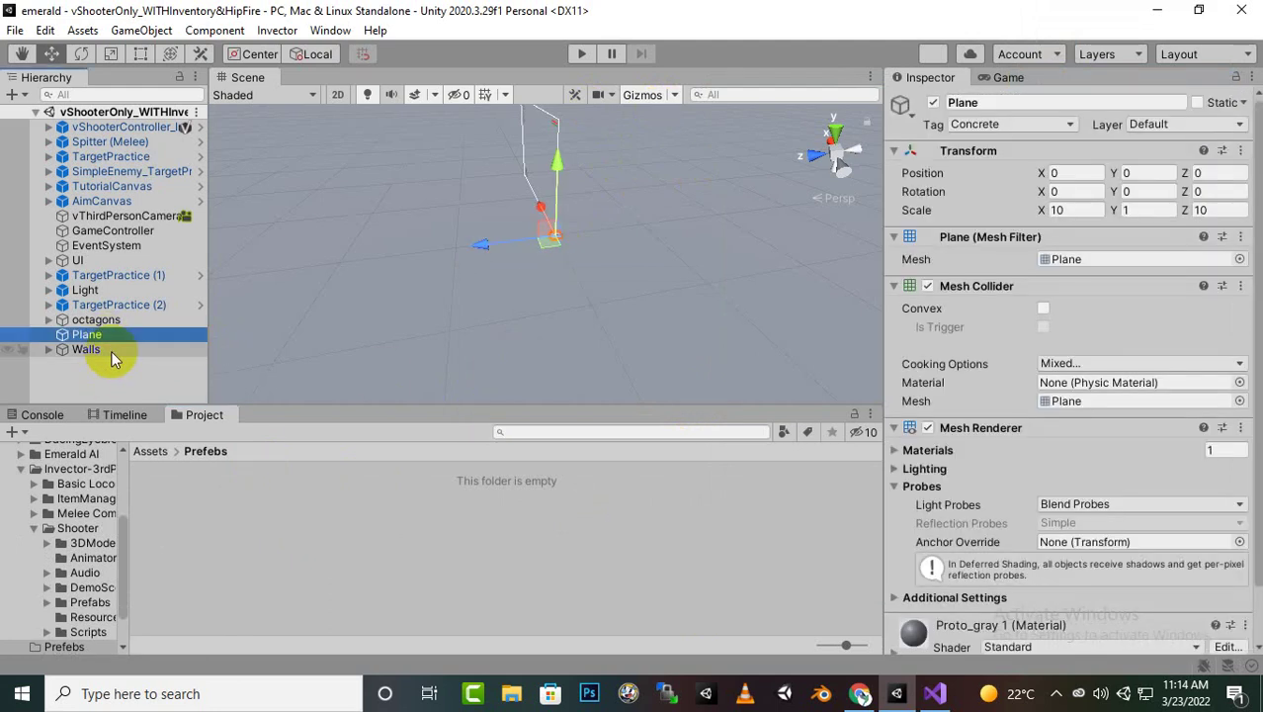
left_click(111, 350, "ctrl")
left_click(116, 321, "ctrl")
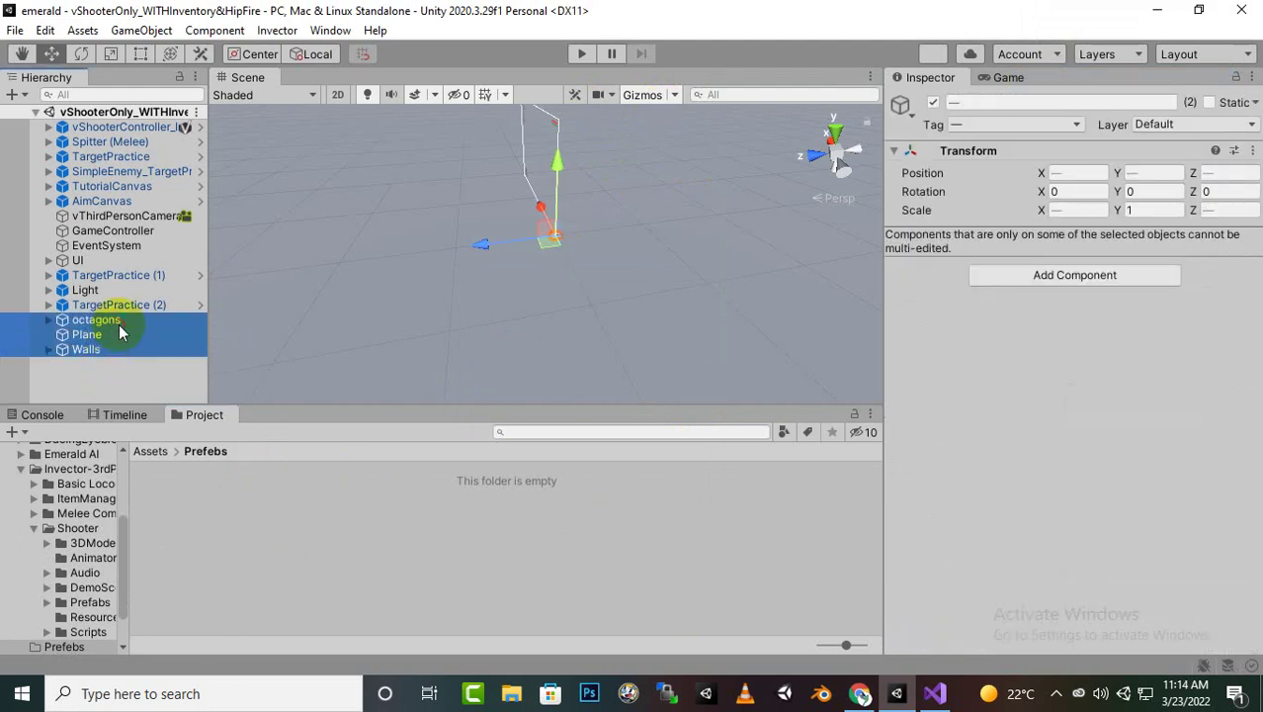
key("Delete")
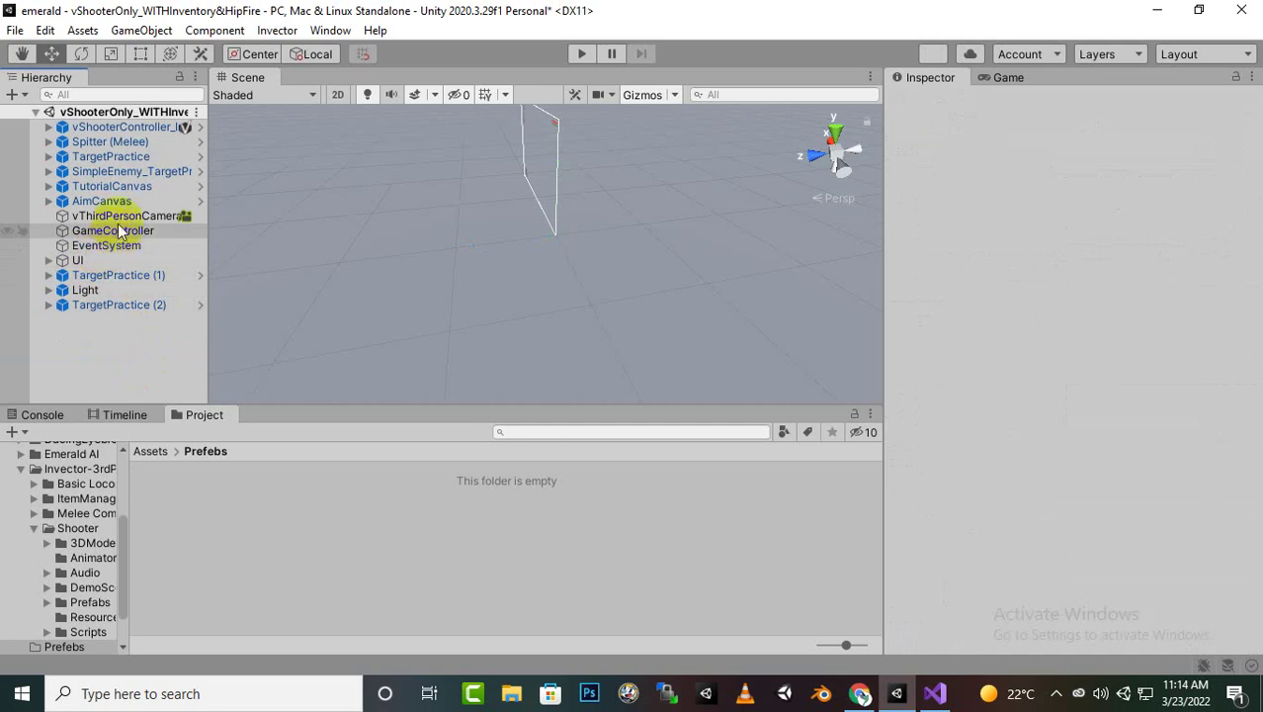
- Delete TutorialCanvas, SimpleEnemy_TargetPractice, the unnumbered TargetPractice and Spitter (Melee) from the scene
left_click(134, 187)
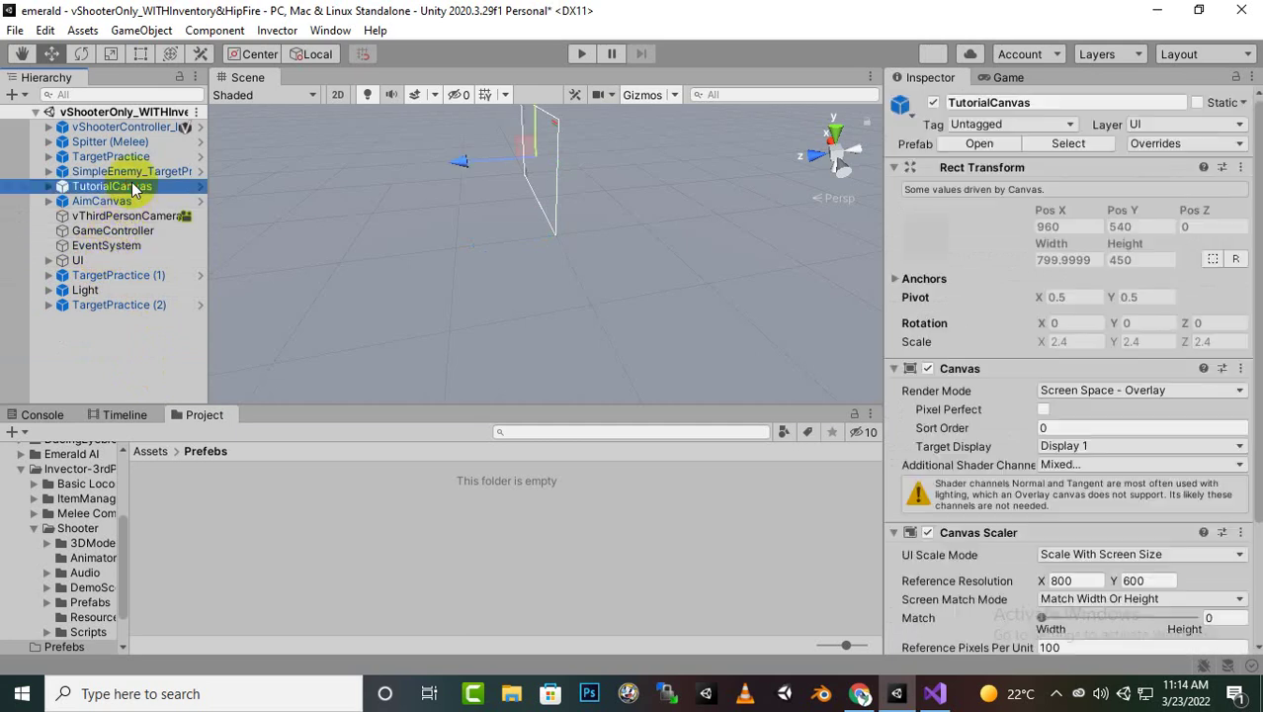
key("Delete")
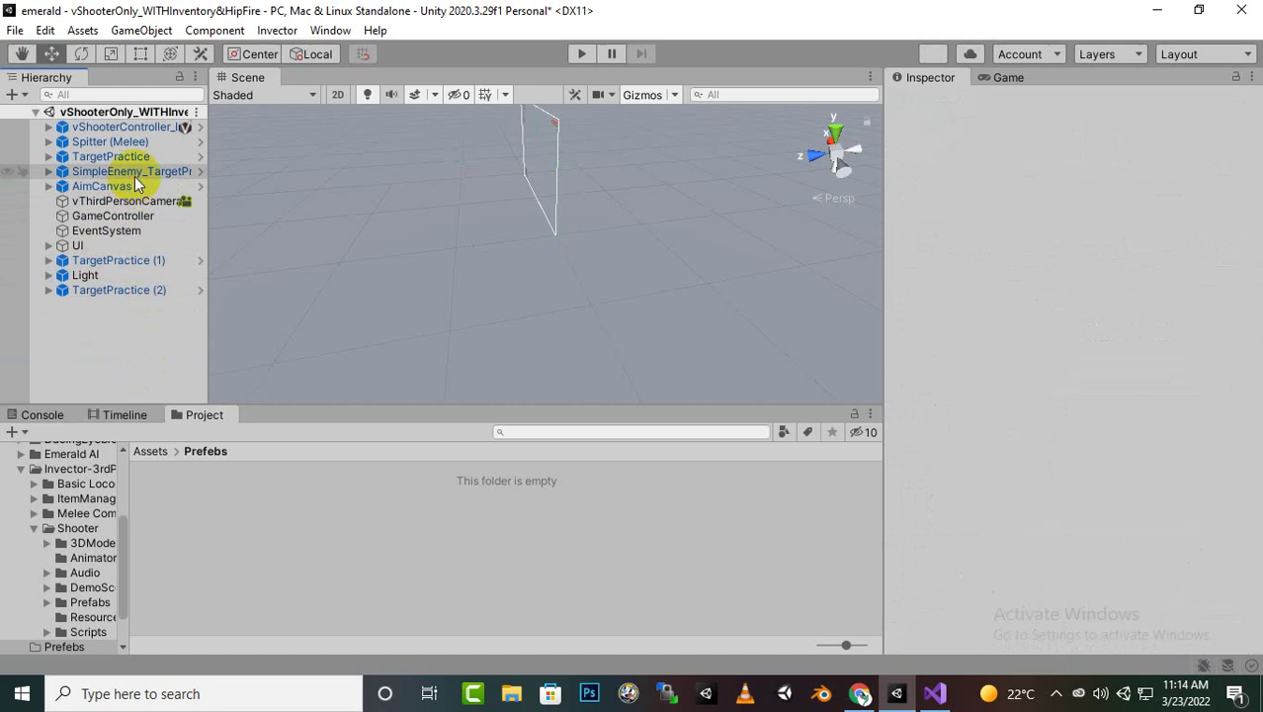
left_click(136, 173)
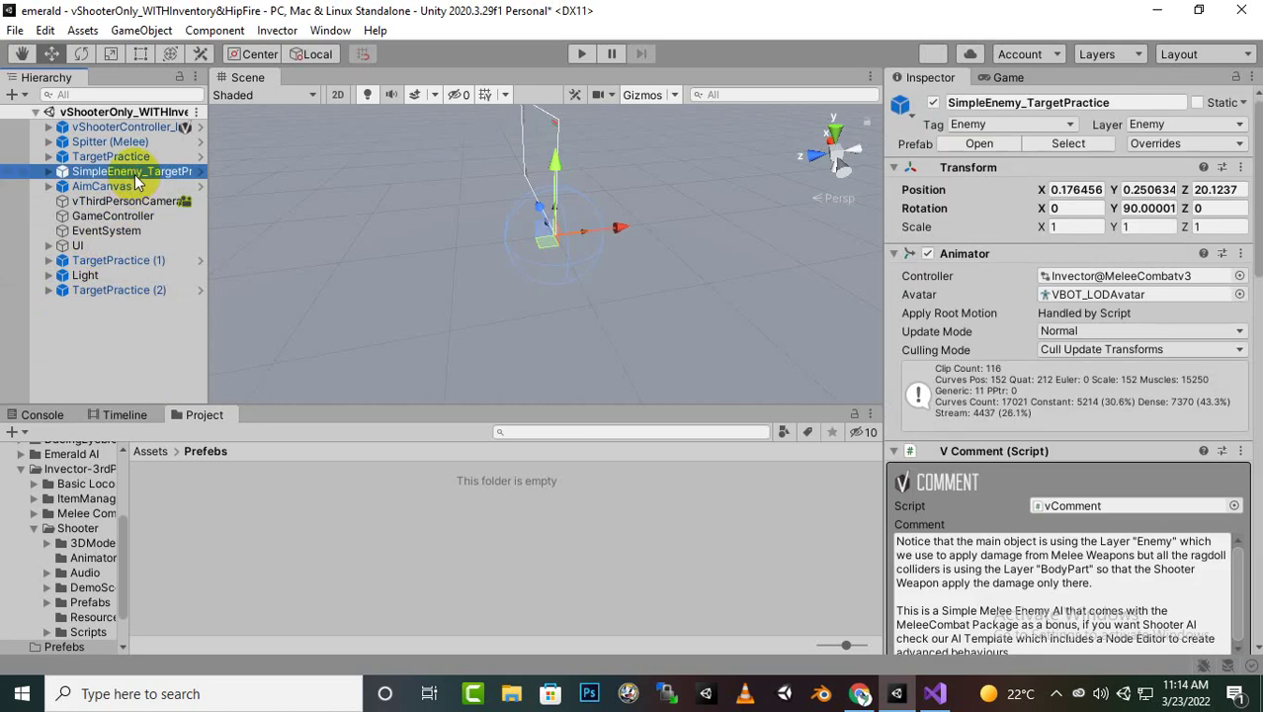
key("Delete")
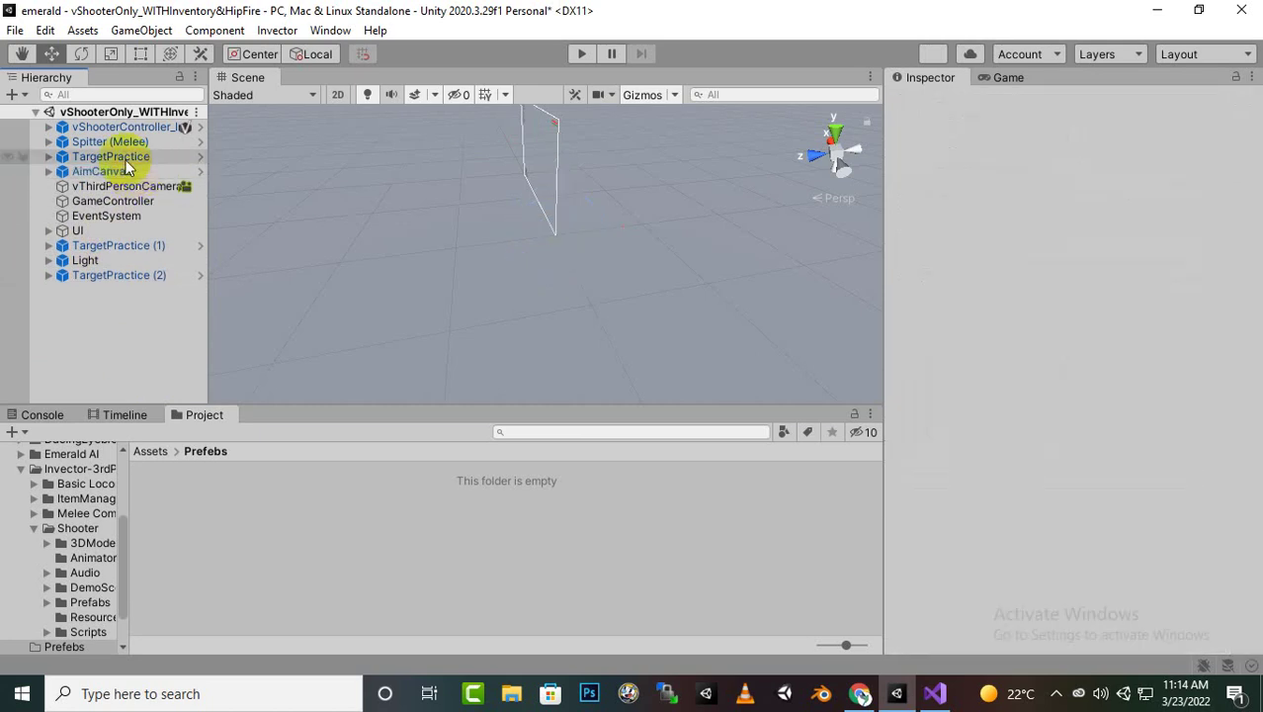
left_click(124, 157)
key("Delete")
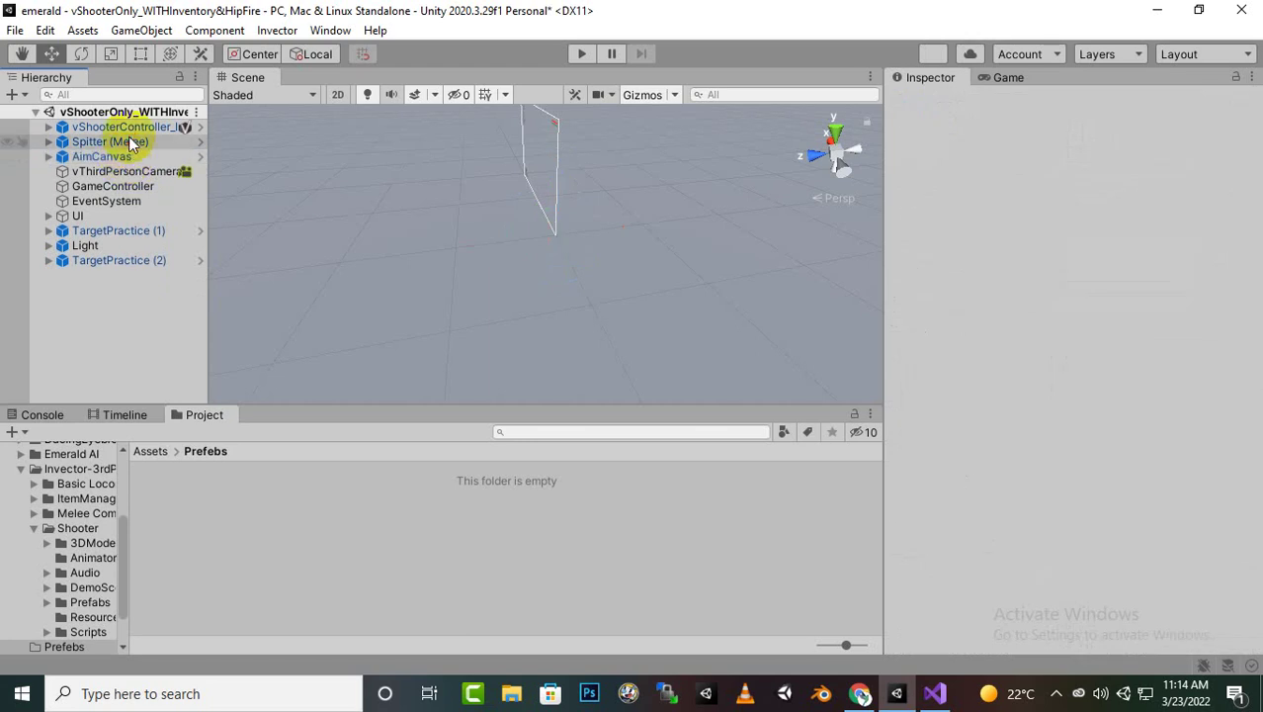
left_click(131, 143)
key("Delete")
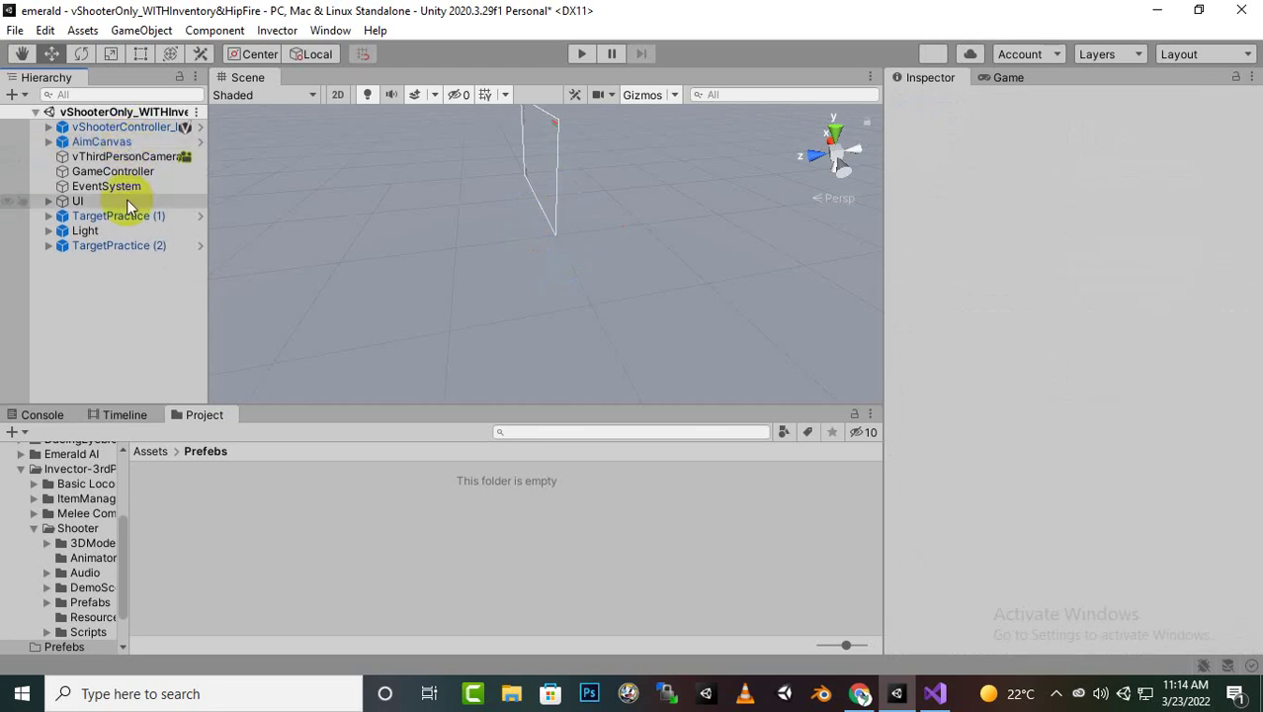
left_click(135, 129)
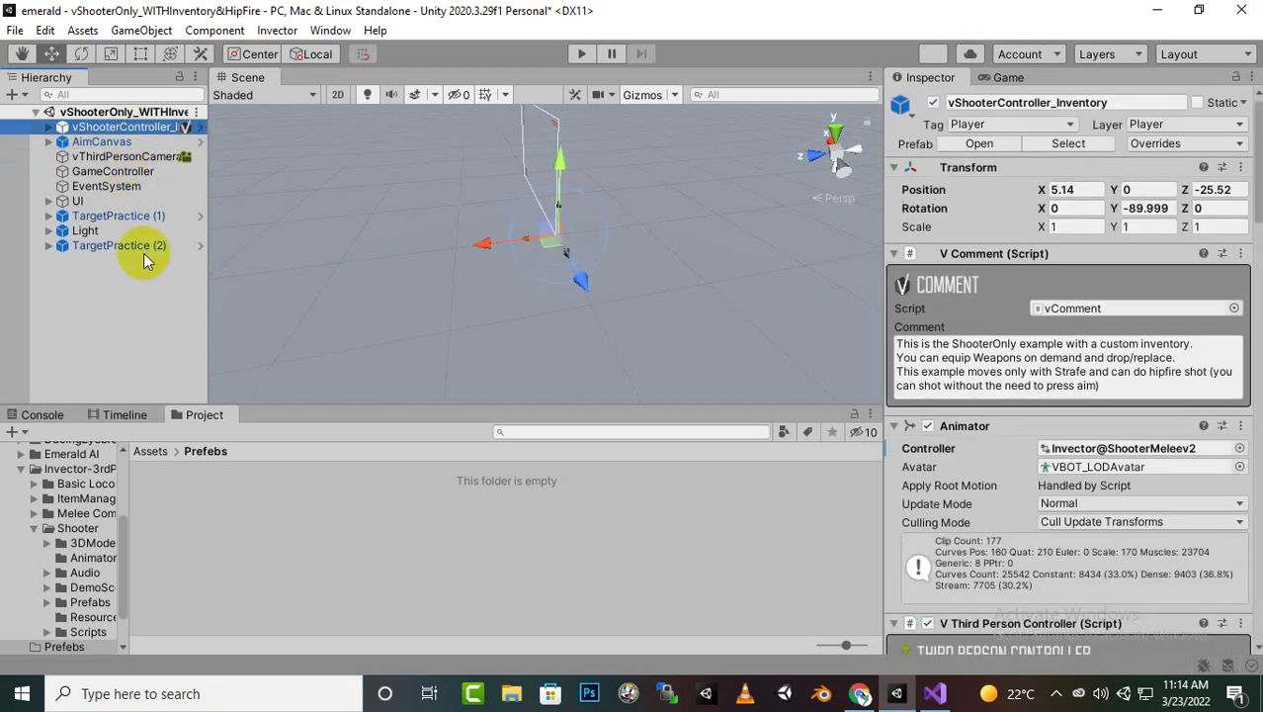
left_click(95, 270)
right_click(70, 290)
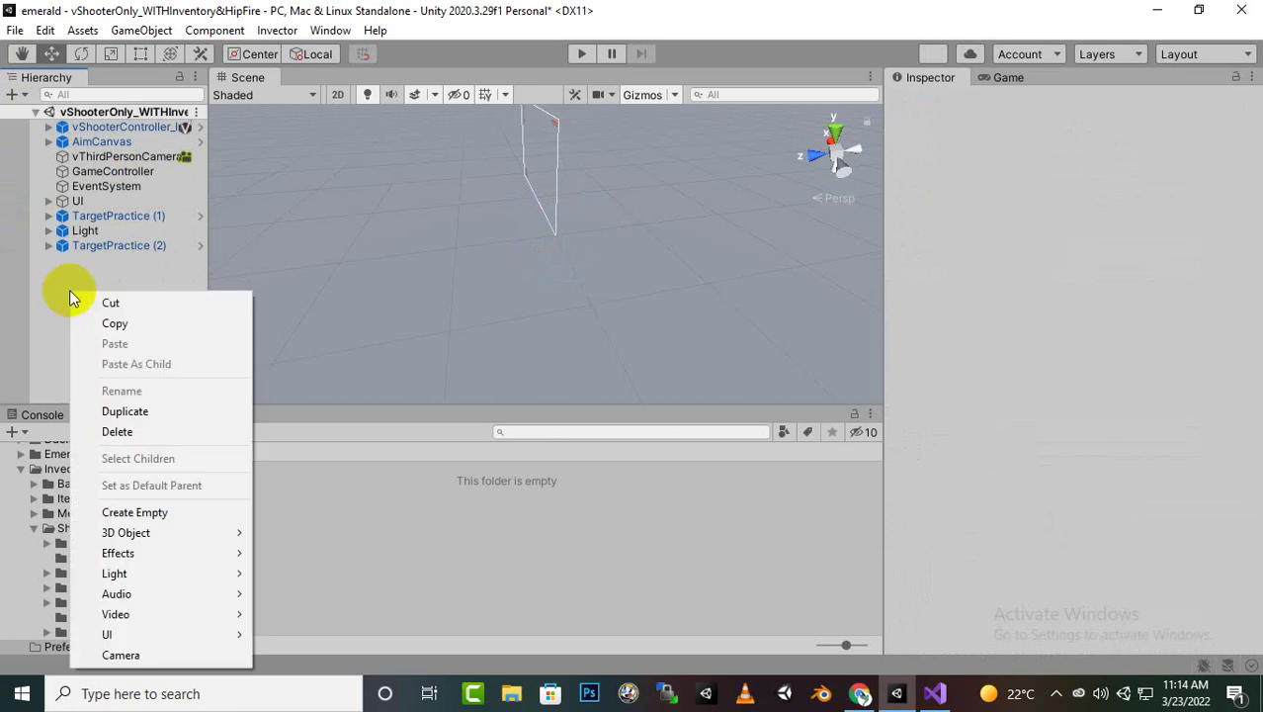
left_click(53, 258)
- Try to turn all the remaining scene objects, from vShooterController_Inventory through TargetPractice (2), into prefabs in the Prefebs folder at once
left_click(80, 246)
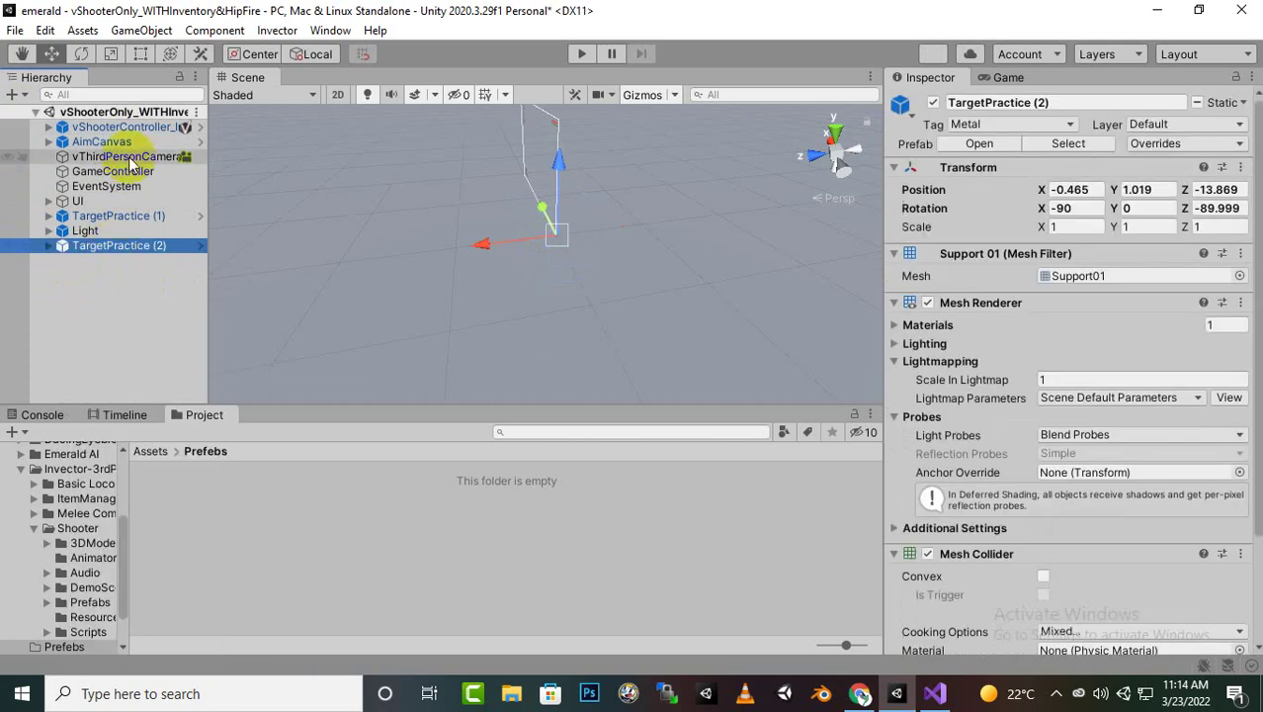
left_click(93, 126, "shift")
left_click_drag(138, 215, 274, 529)
left_click(101, 281)
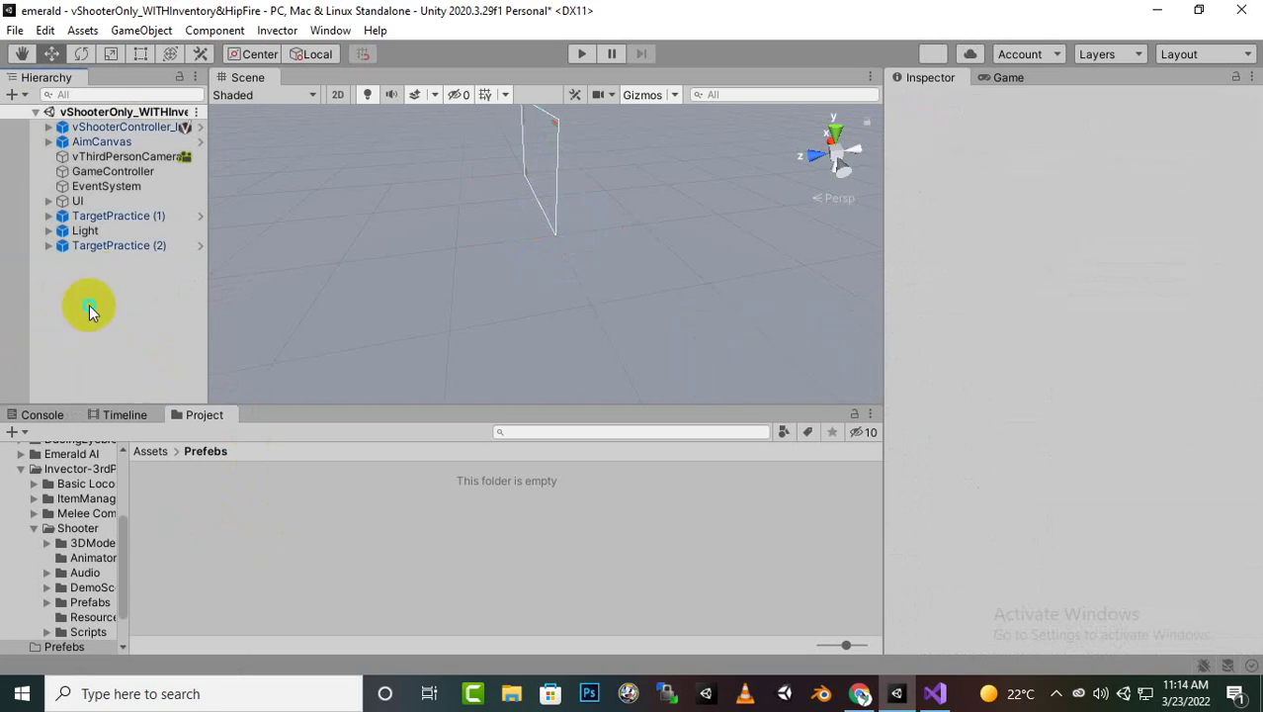
right_click(89, 312)
left_click(33, 264)
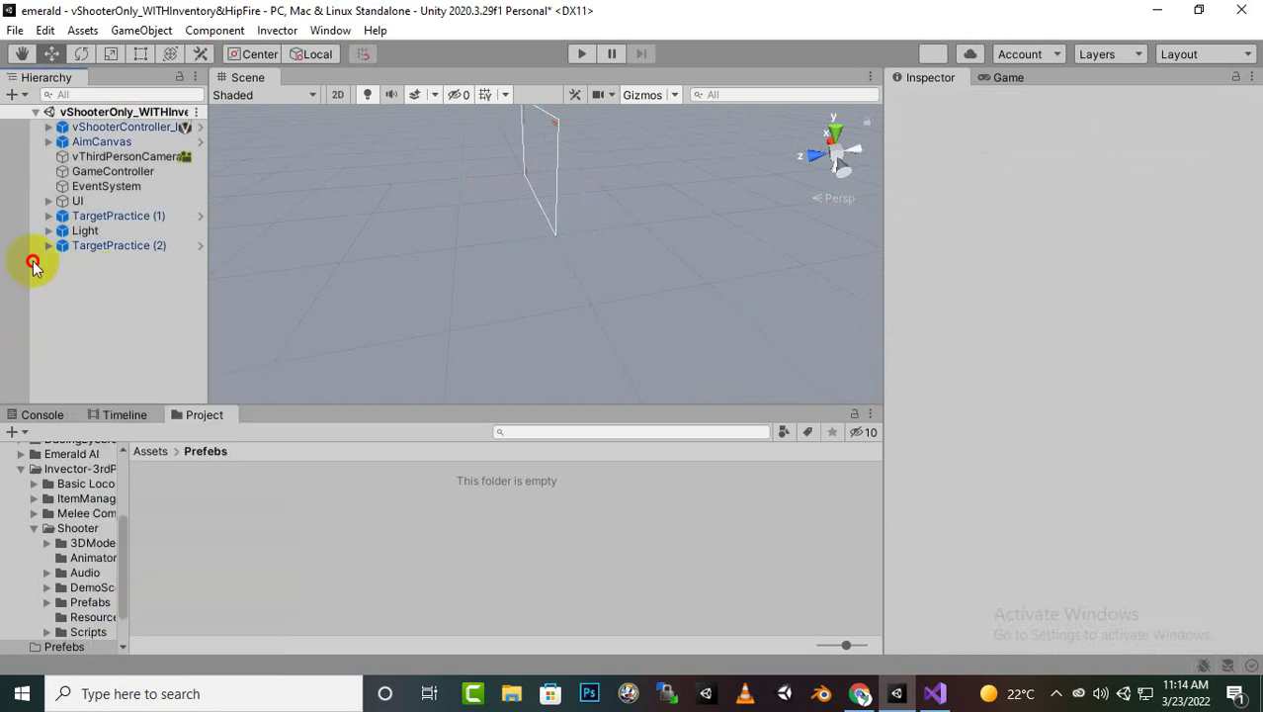
- Save TargetPractice (2), Light and TargetPractice (1) in the Prefebs folder, making the two target practice objects original prefabs
left_click_drag(106, 248, 180, 495)
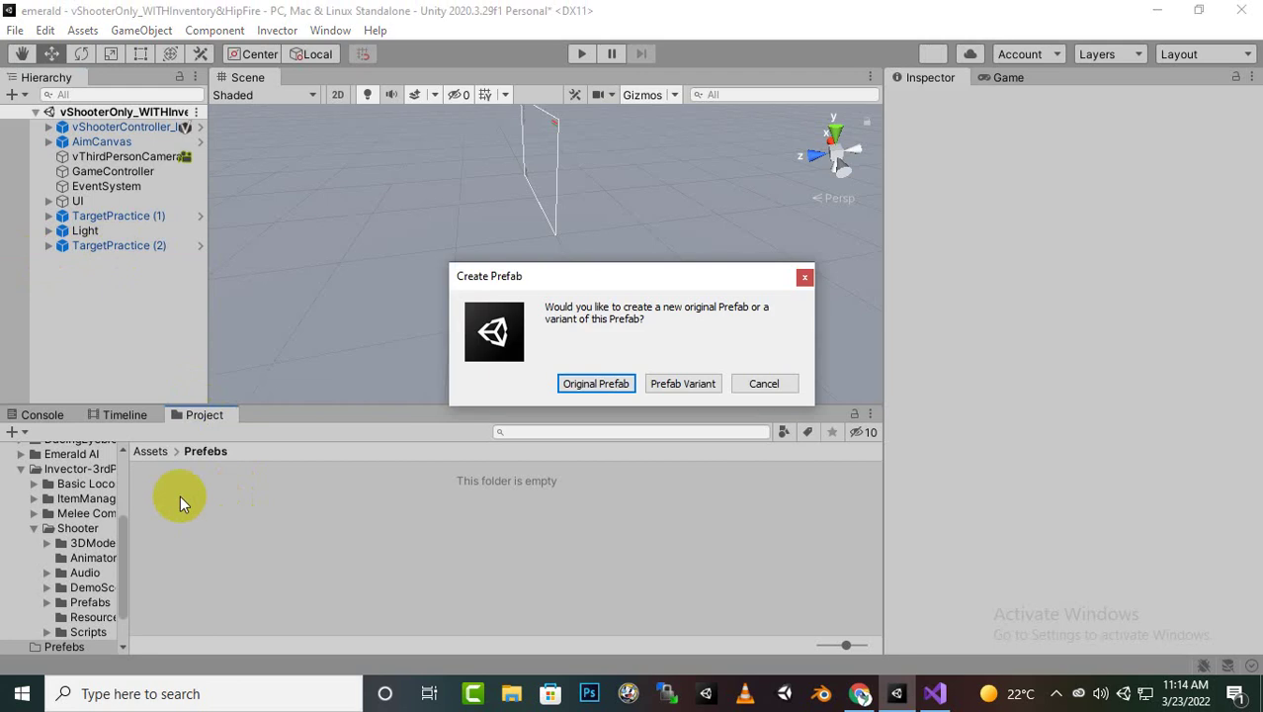
left_click(621, 384)
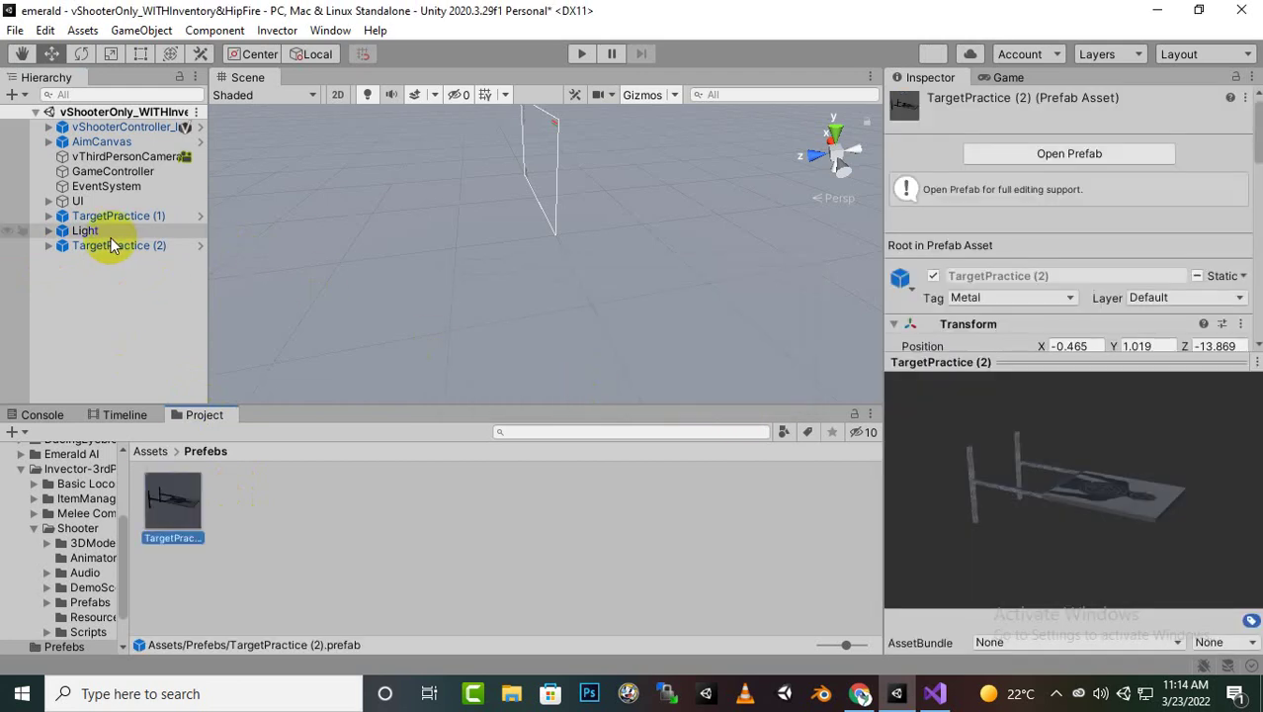
left_click(77, 233)
left_click_drag(77, 237, 367, 514)
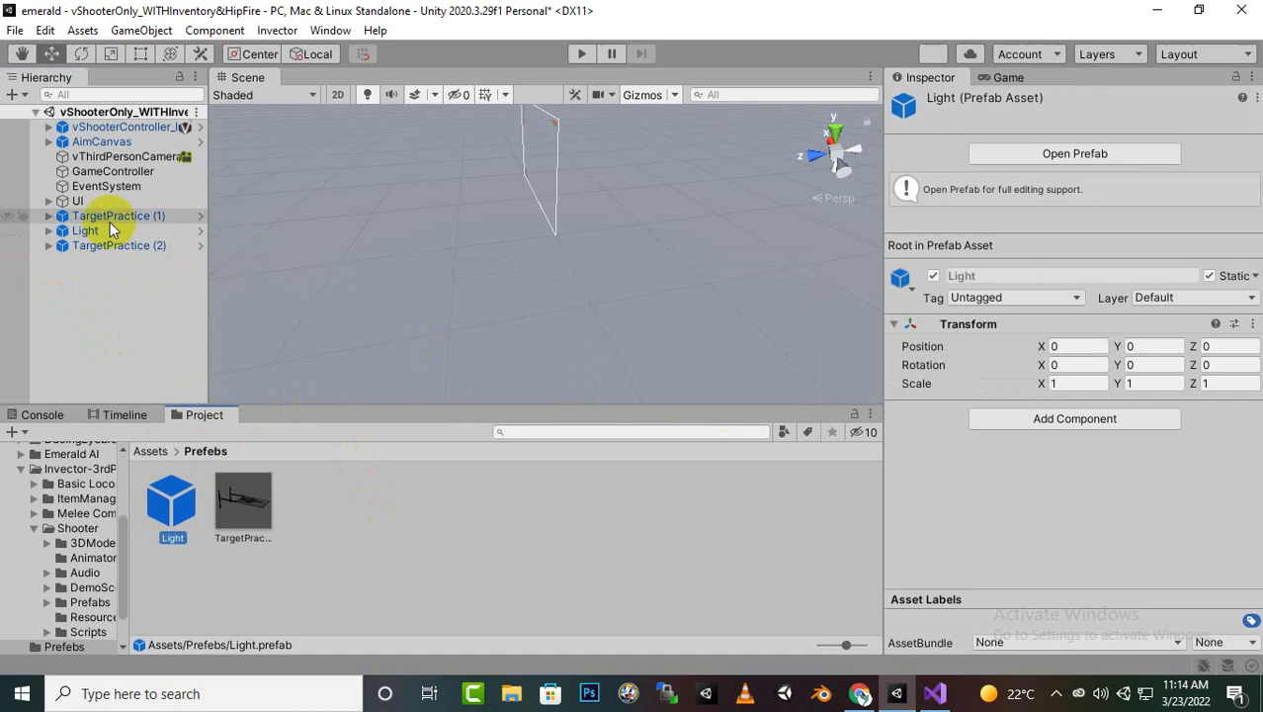
left_click_drag(111, 229, 415, 549)
left_click(598, 382)
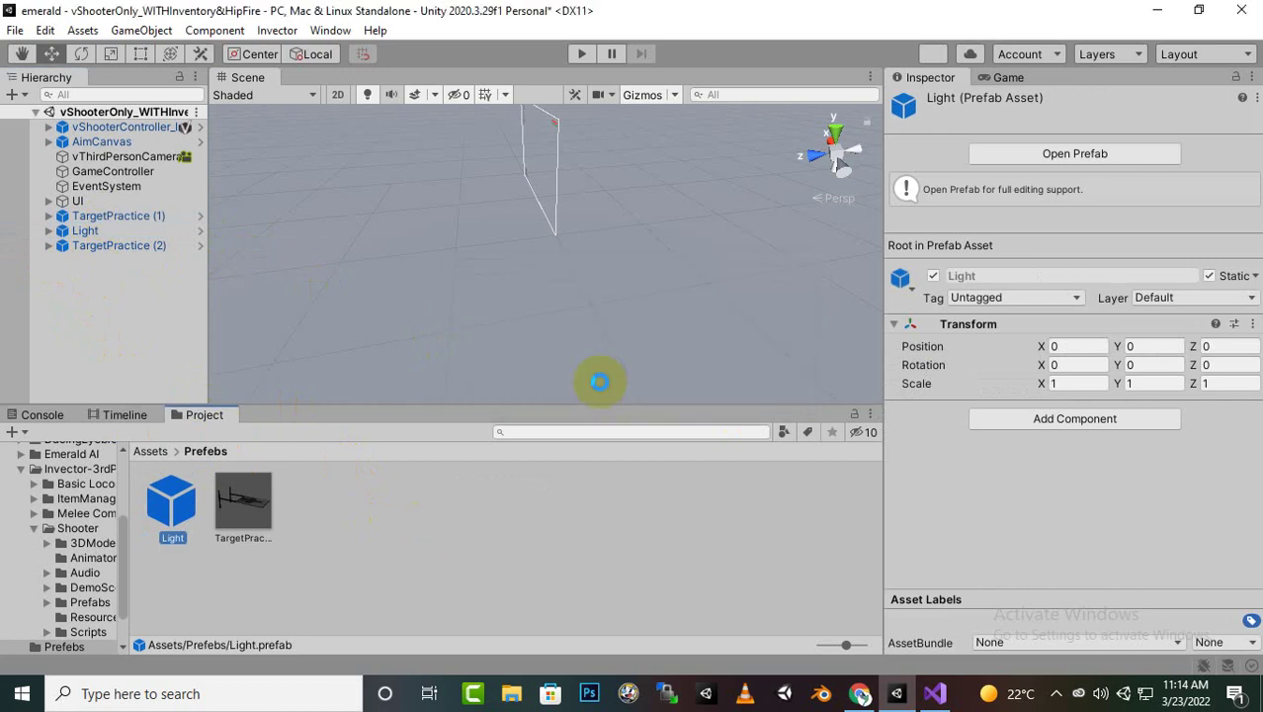
- Create prefabs of UI, EventSystem, GameController and vThirdPersonCamera in the Prefebs folder
left_click_drag(77, 202, 423, 508)
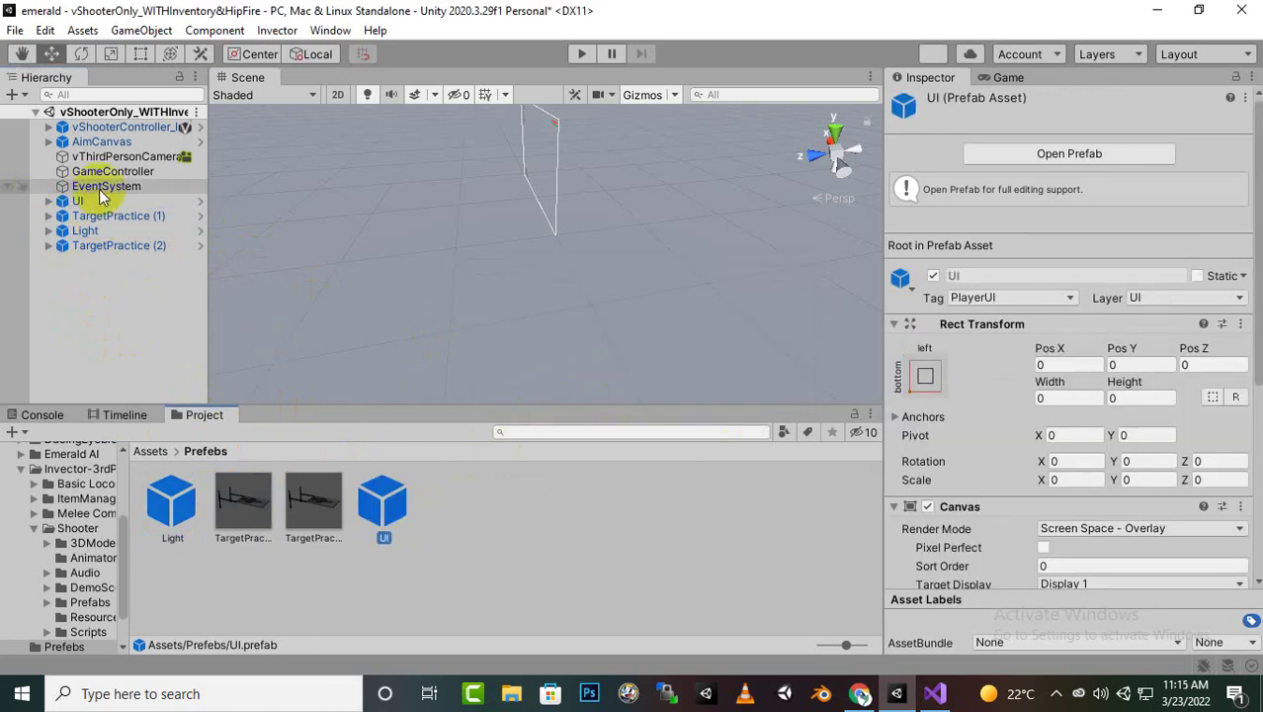
left_click_drag(45, 190, 467, 494)
left_click_drag(168, 172, 562, 526)
left_click_drag(123, 160, 685, 524)
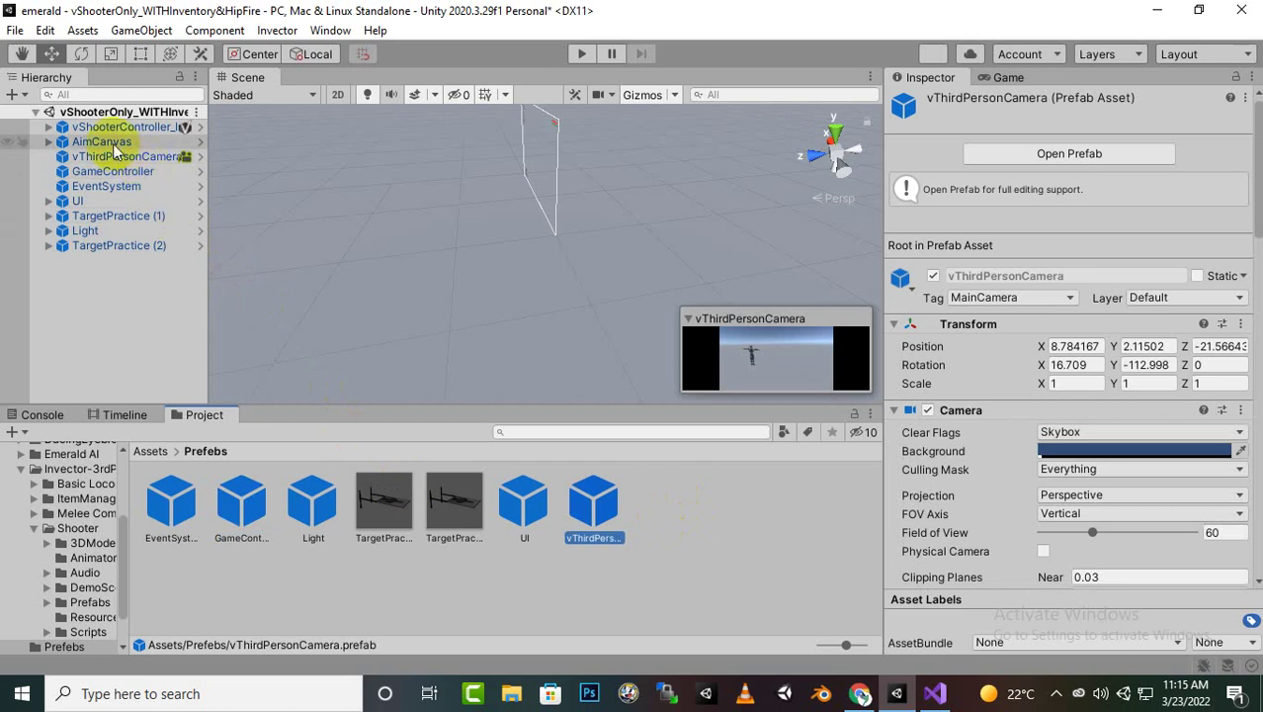
- Create original prefabs of AimCanvas and vShooterController_Inventory in the Prefebs folder
left_click_drag(114, 149, 683, 509)
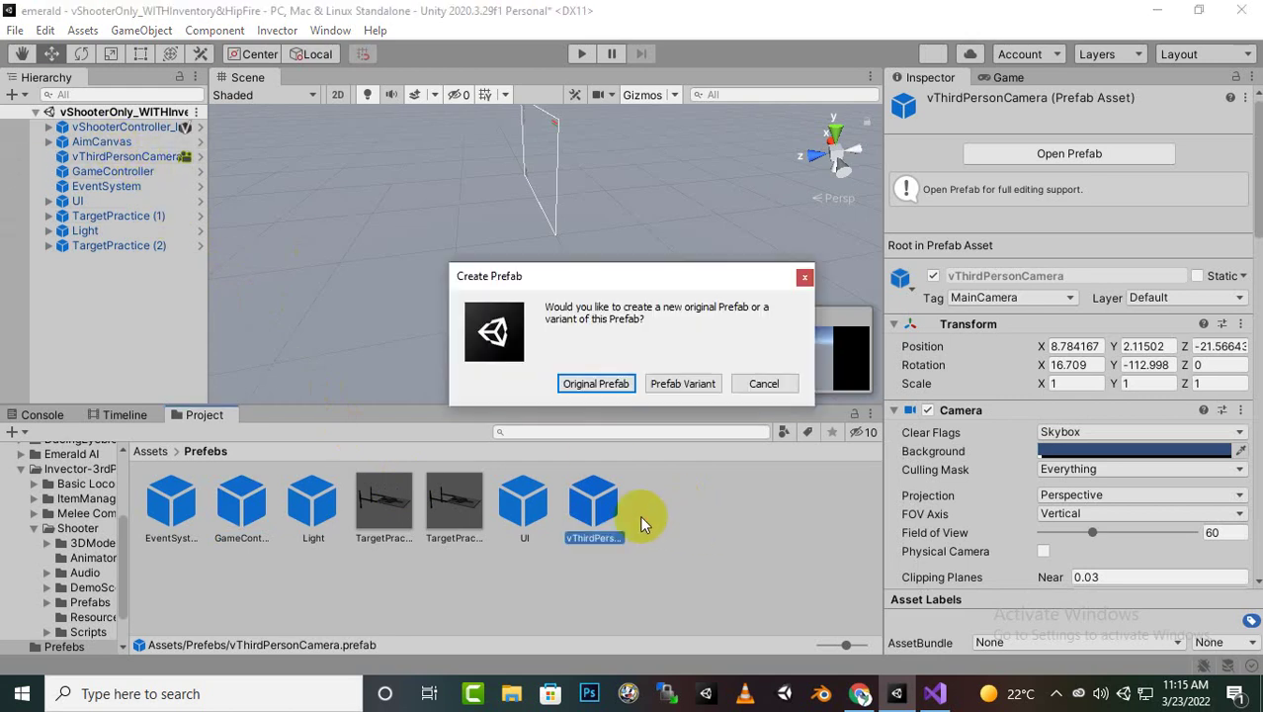
left_click(621, 384)
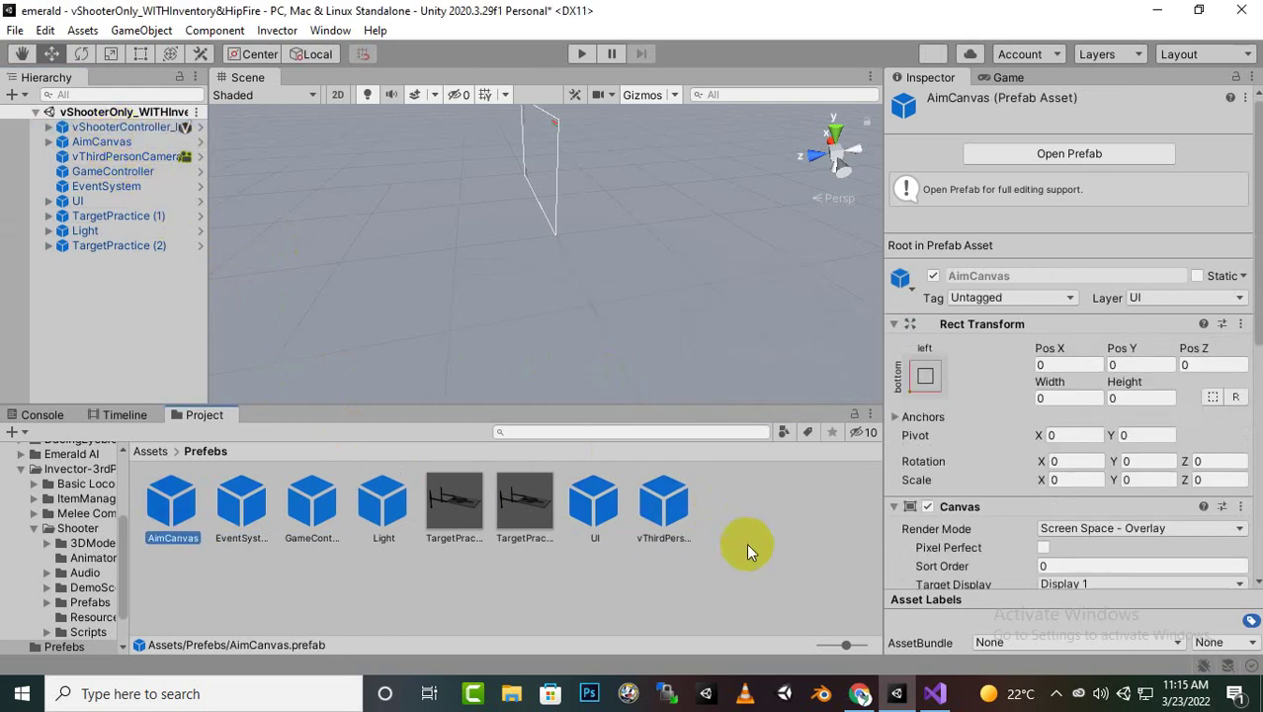
left_click_drag(747, 543, 743, 546)
left_click(596, 382)
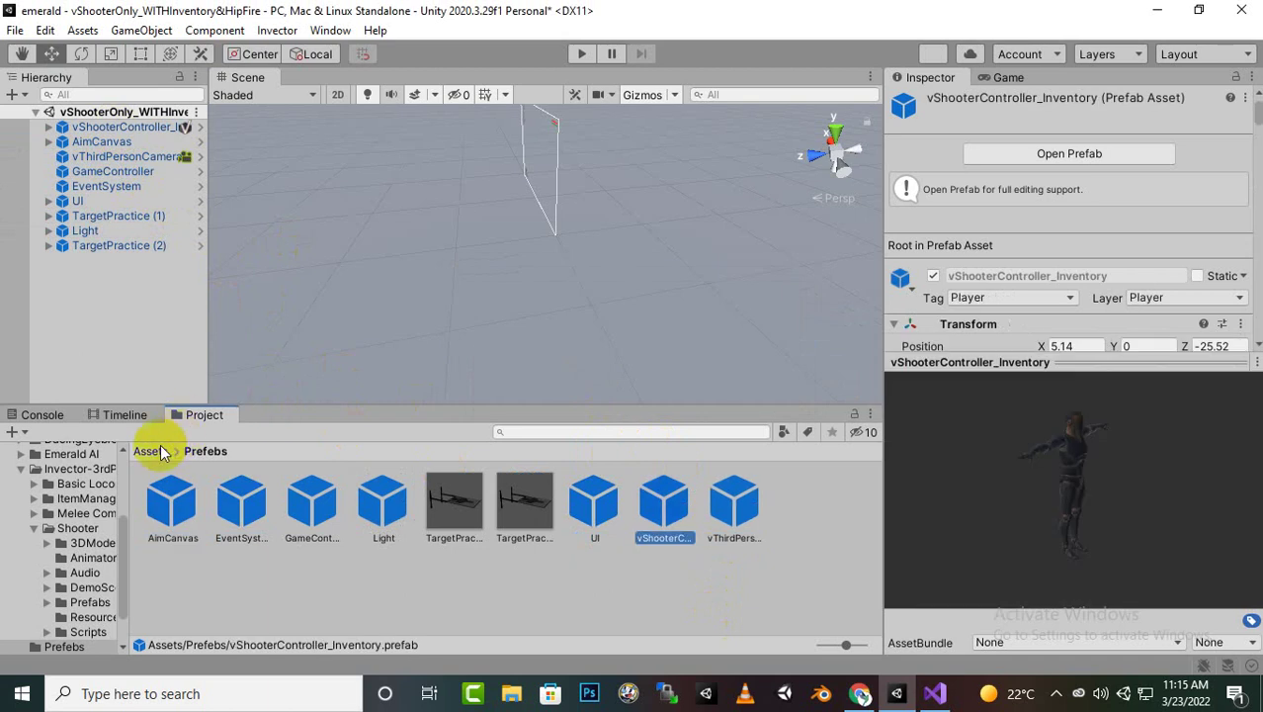
- Open 1stScene from the Scenes folder, saving the changes made to the shooter demo scene
left_click(150, 451)
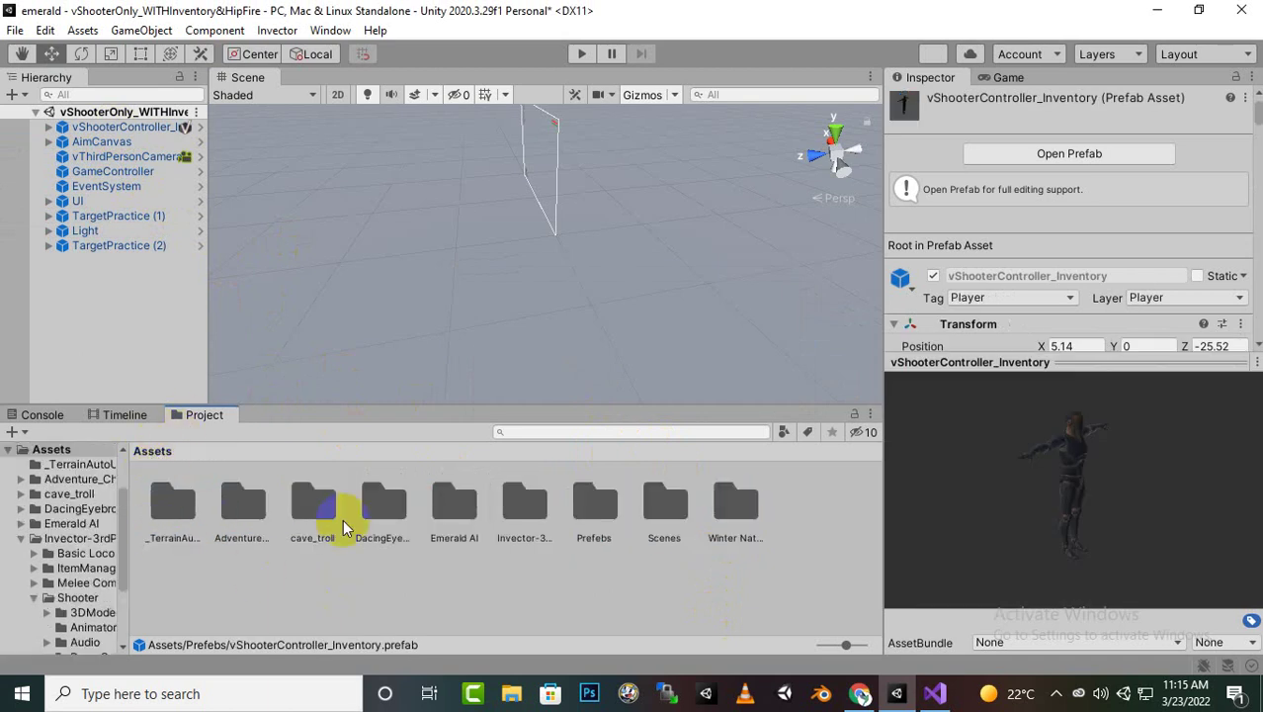
double_click(665, 503)
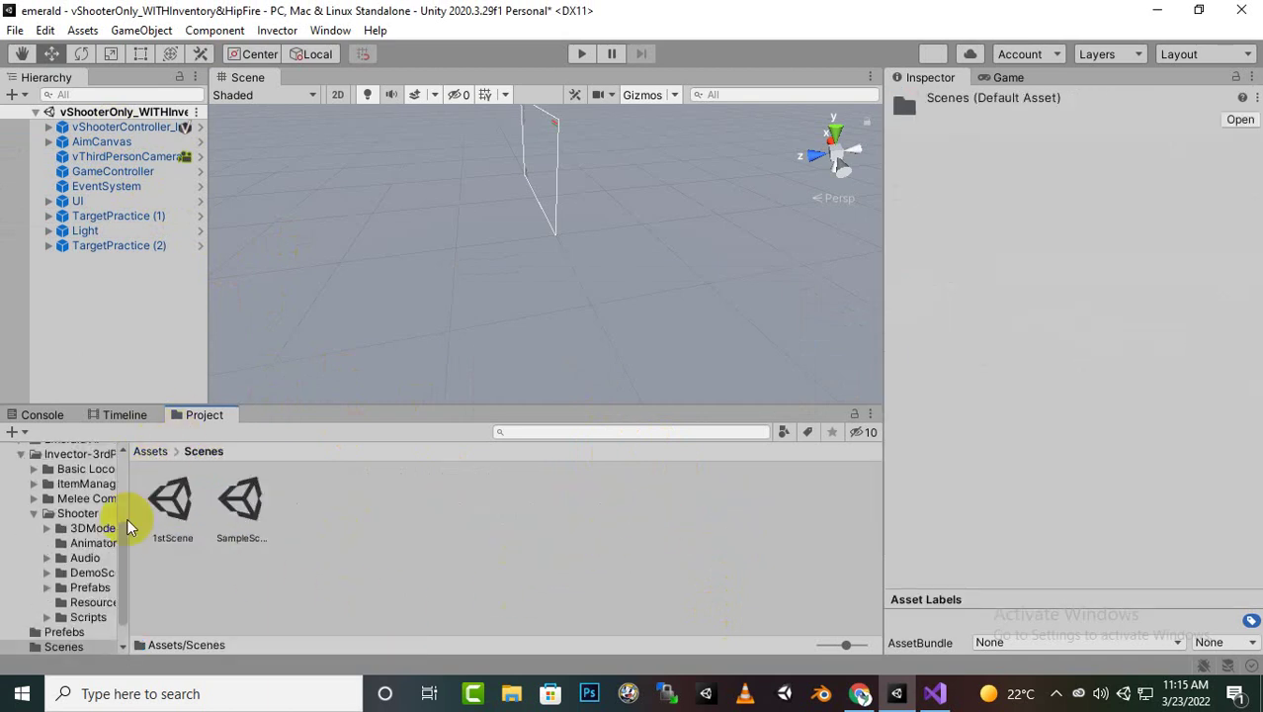
double_click(173, 504)
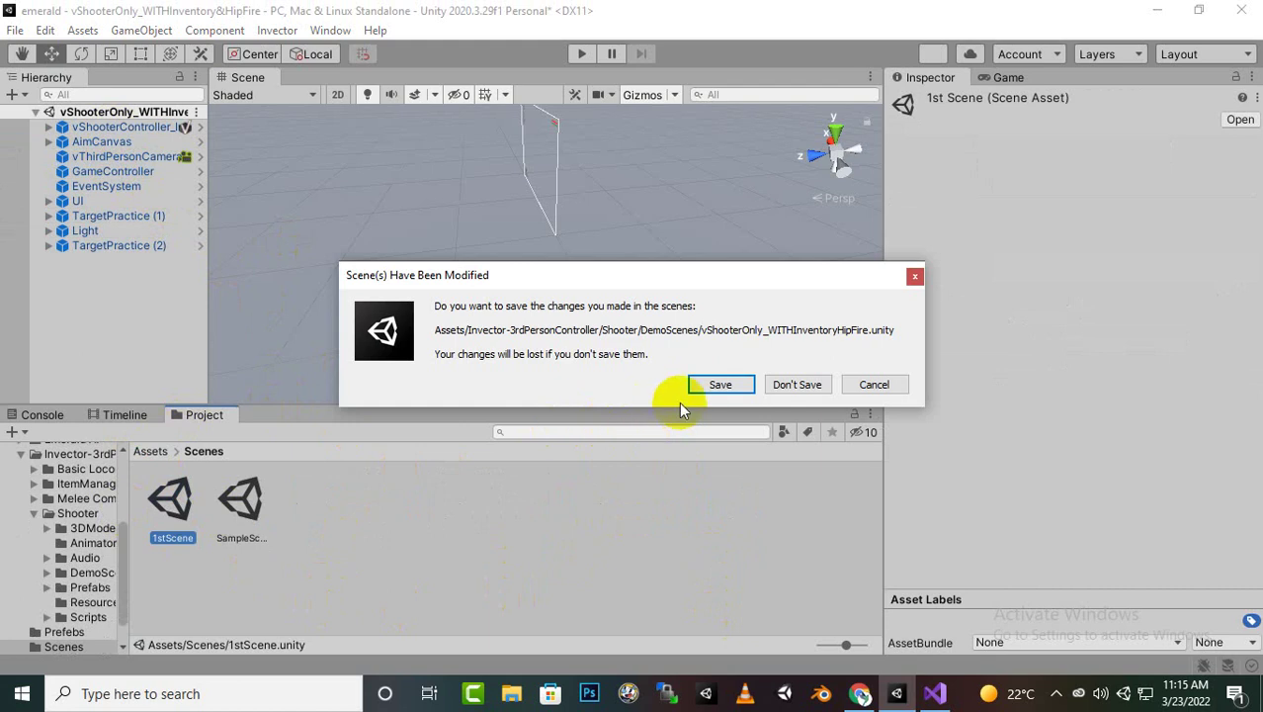
left_click(700, 386)
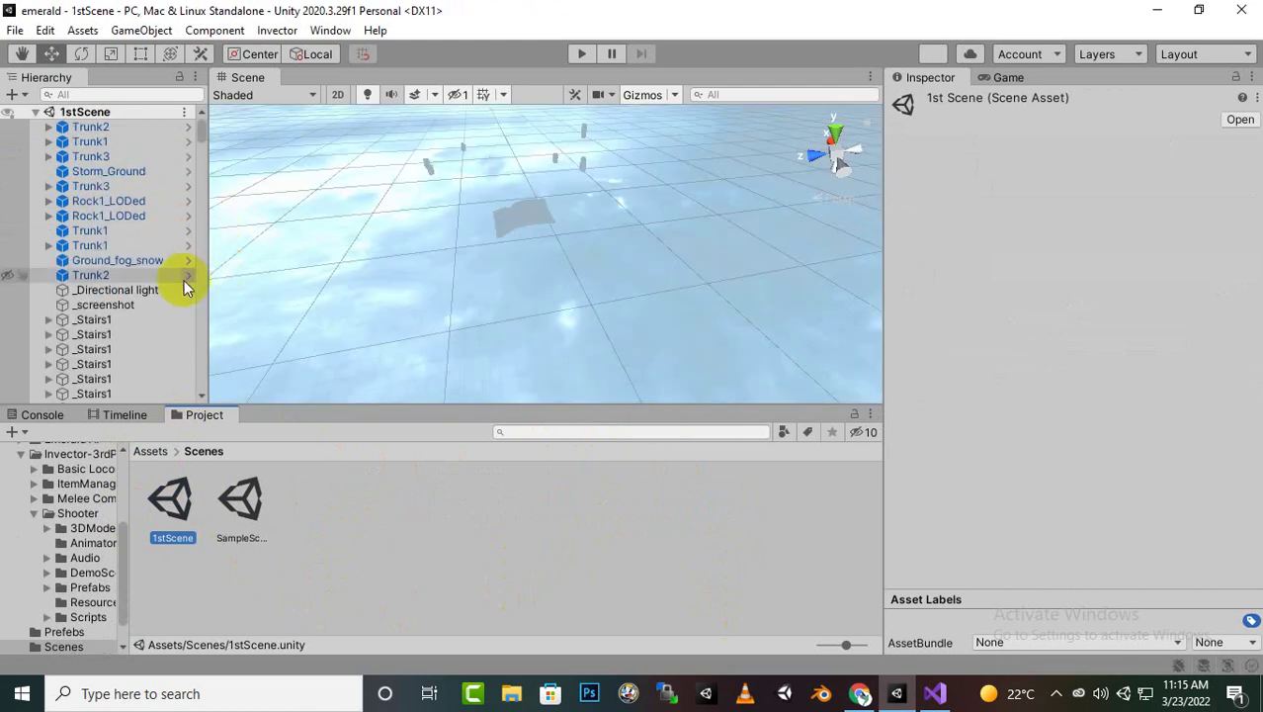
- Look through the scene's object list, frame the last Stairs1F object and examine the snowy terrain around it
scroll(180, 281, "down", 20)
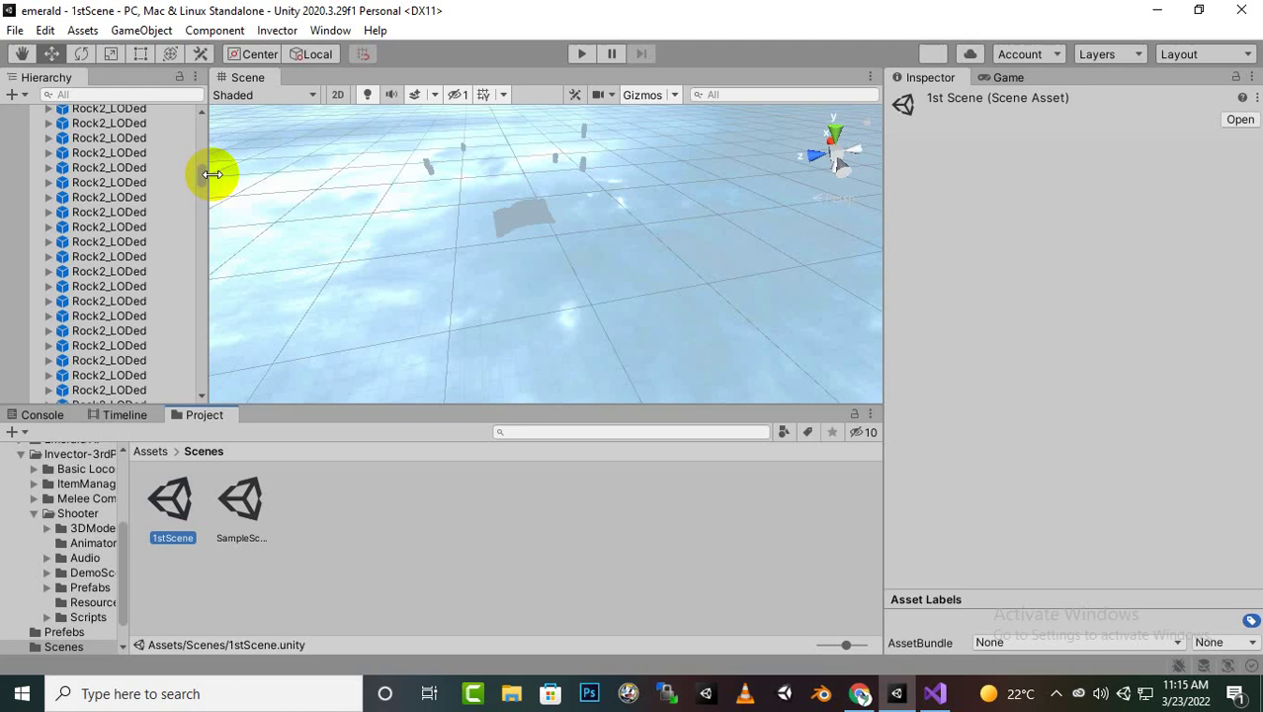
left_click_drag(200, 176, 225, 413)
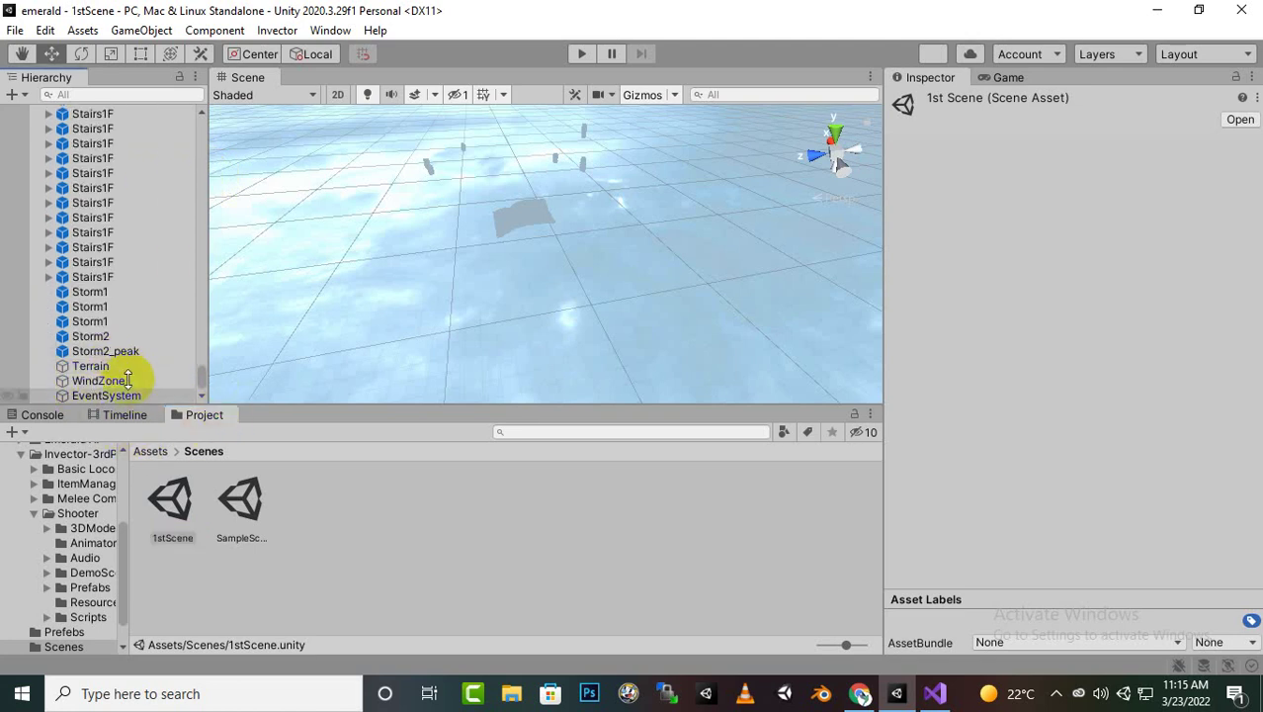
left_click(92, 276)
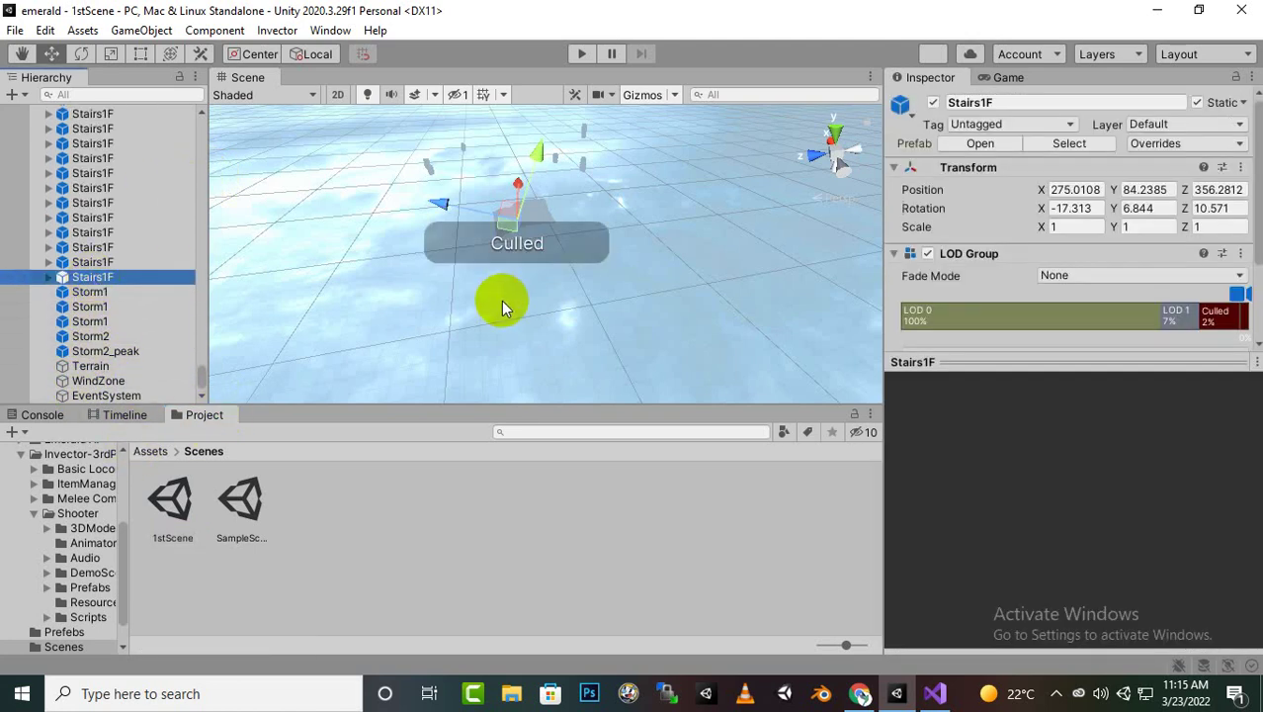
key("f")
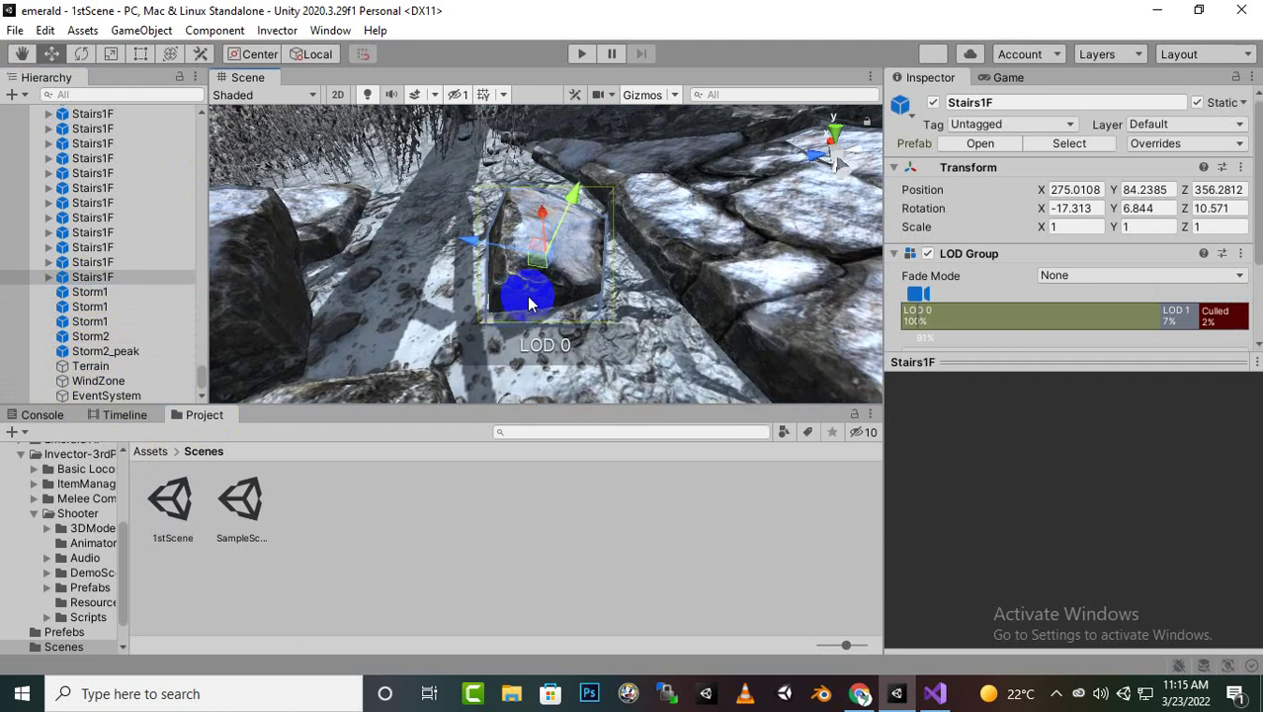
scroll(529, 303, "down", 8)
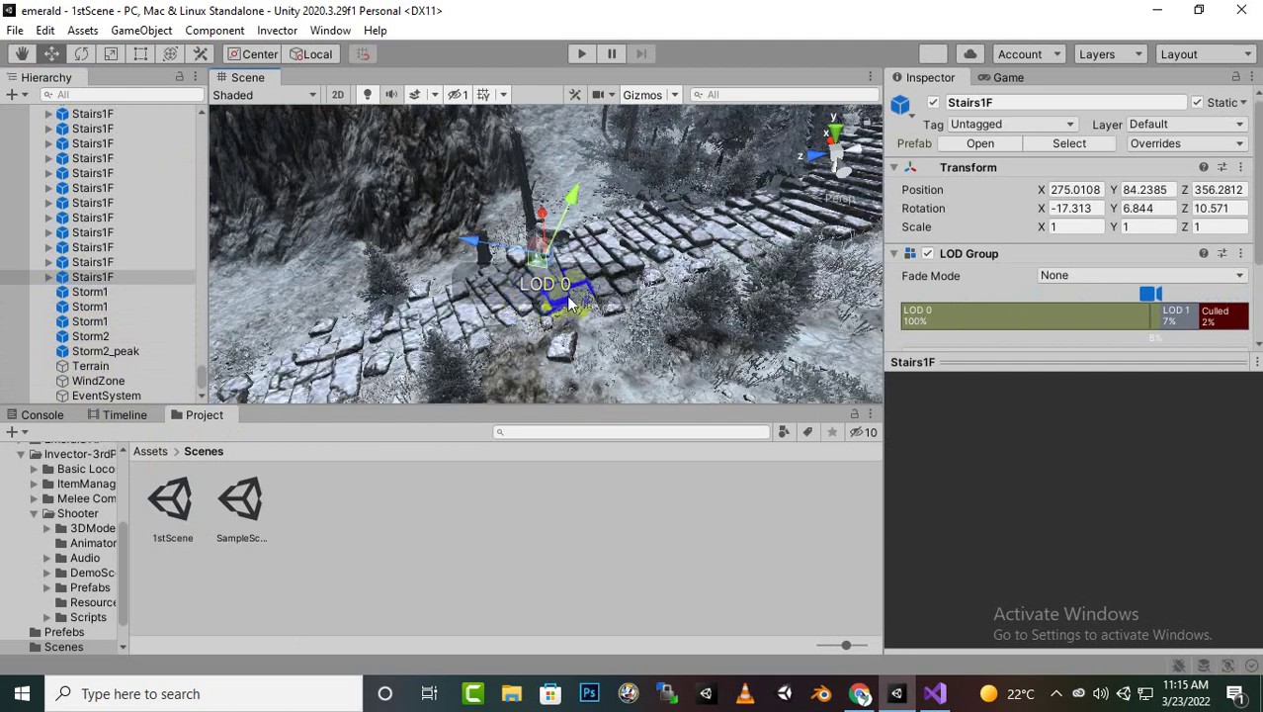
scroll(642, 296, "down", 3)
left_click_drag(591, 241, 517, 232, "alt")
scroll(517, 232, "down", 3)
middle_click_drag(625, 273, 618, 298)
scroll(563, 278, "up", 10)
scroll(619, 297, "down", 5)
right_click_drag(617, 282, 653, 360)
left_click_drag(652, 360, 545, 353, "alt")
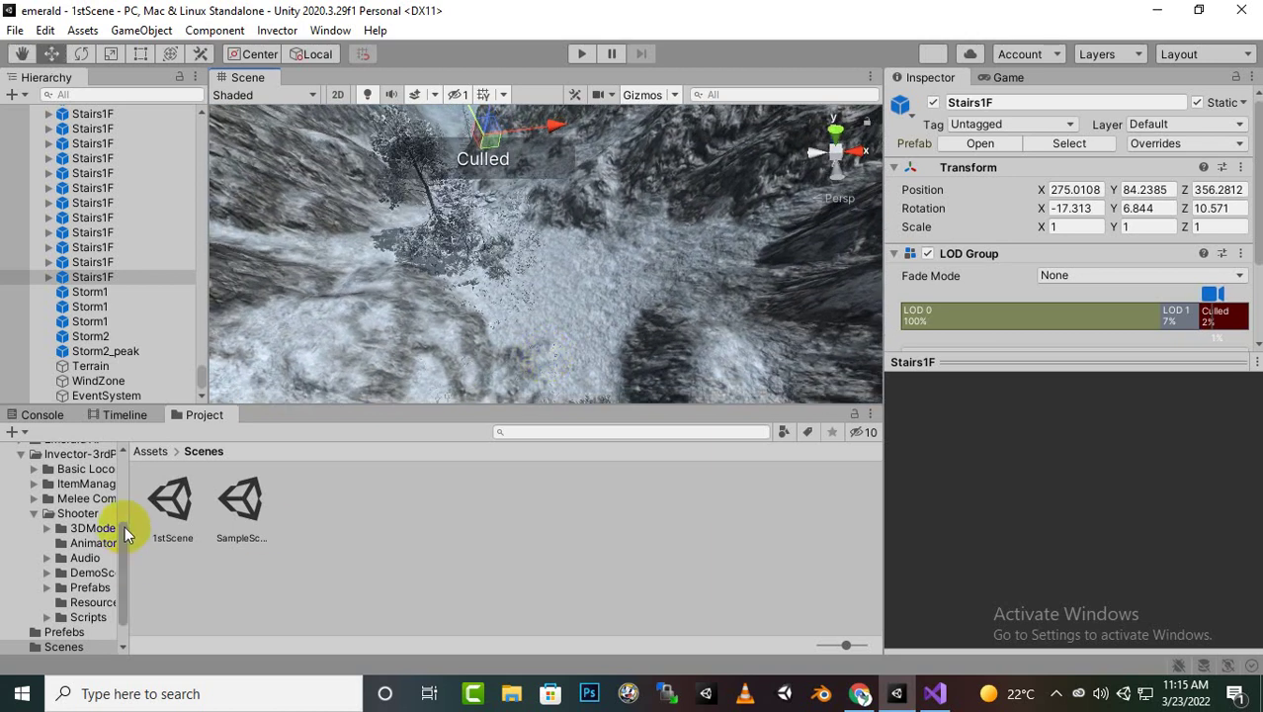
- Open the Prefebs folder in the project and create an empty object named environment in the scene
left_click(150, 452)
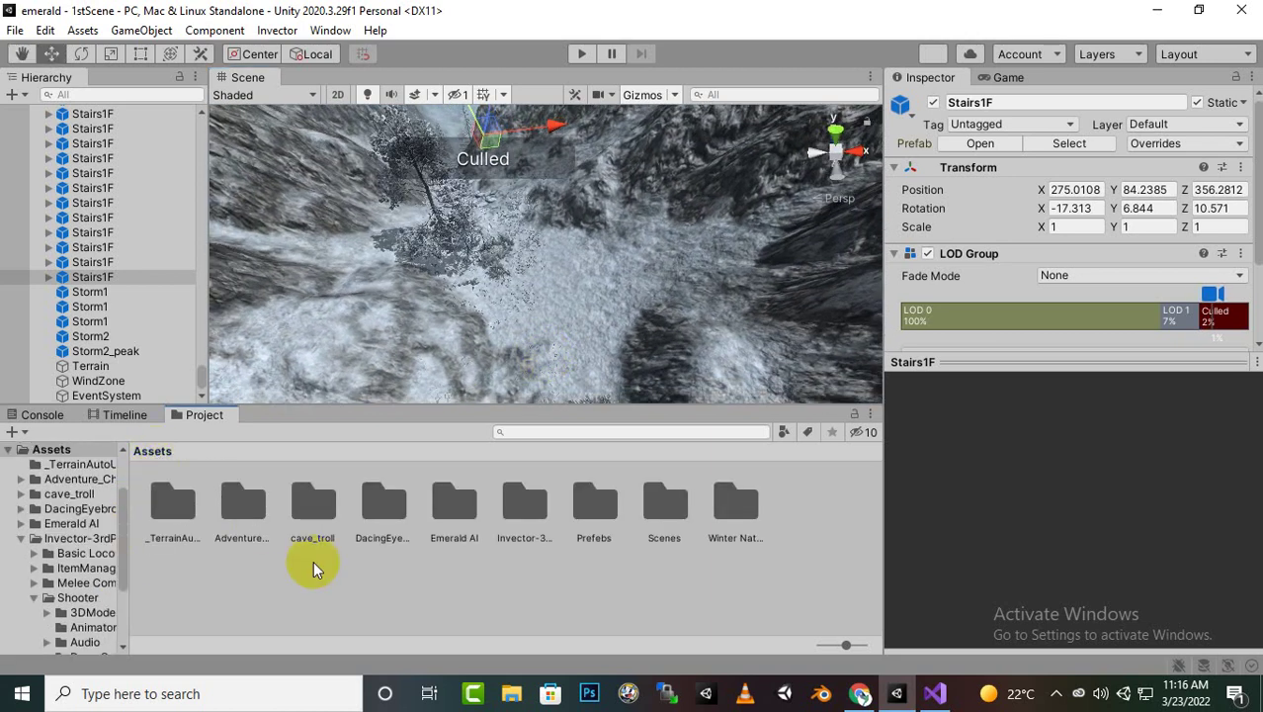
double_click(628, 511)
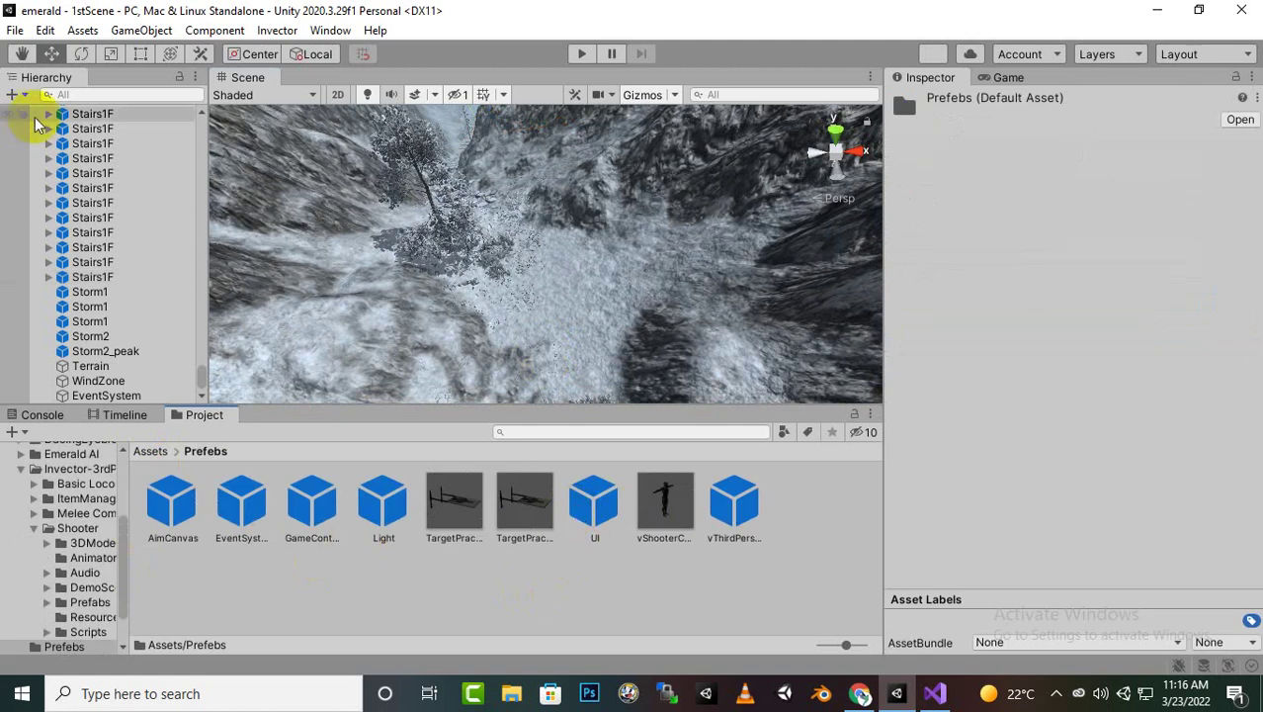
left_click(20, 95)
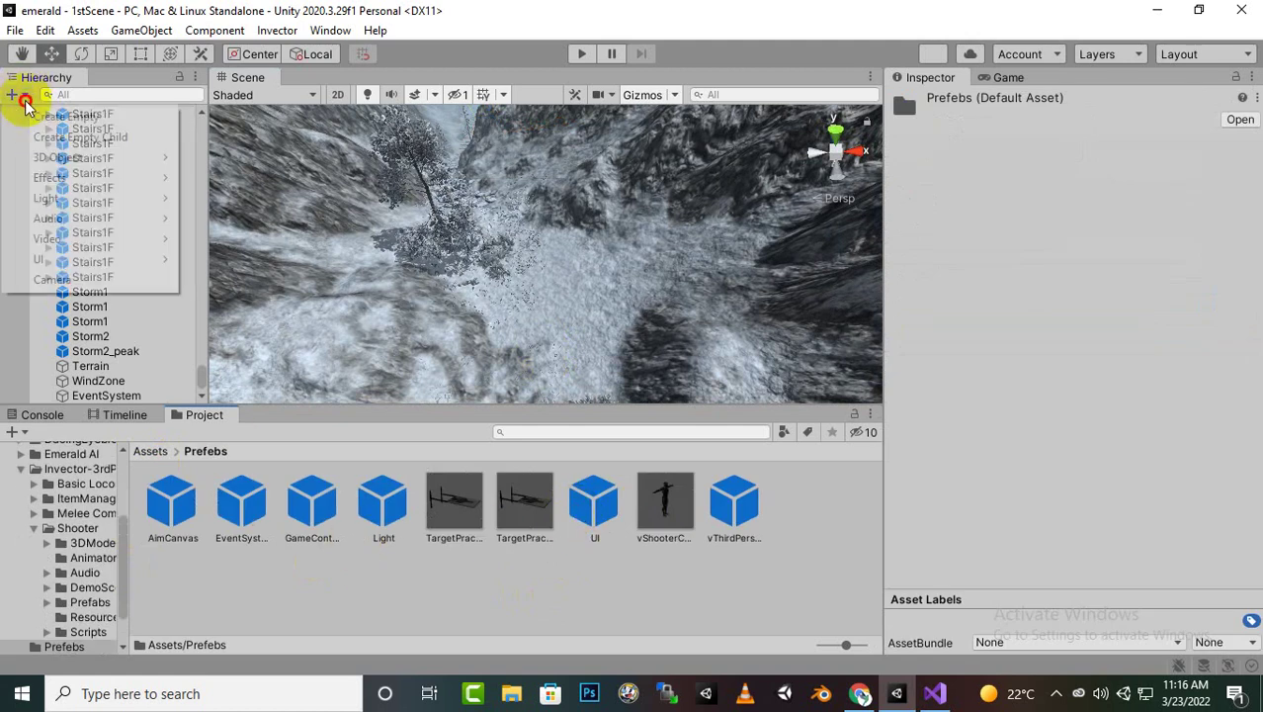
left_click(29, 111)
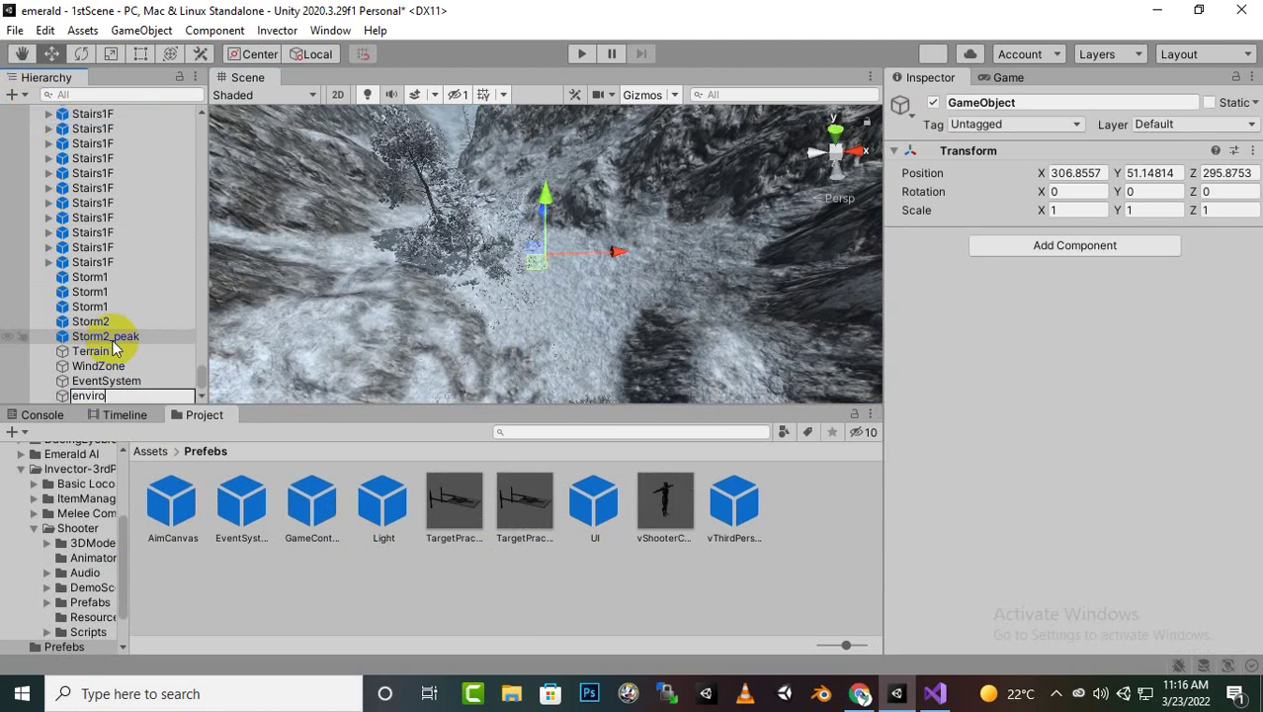
key("Return")
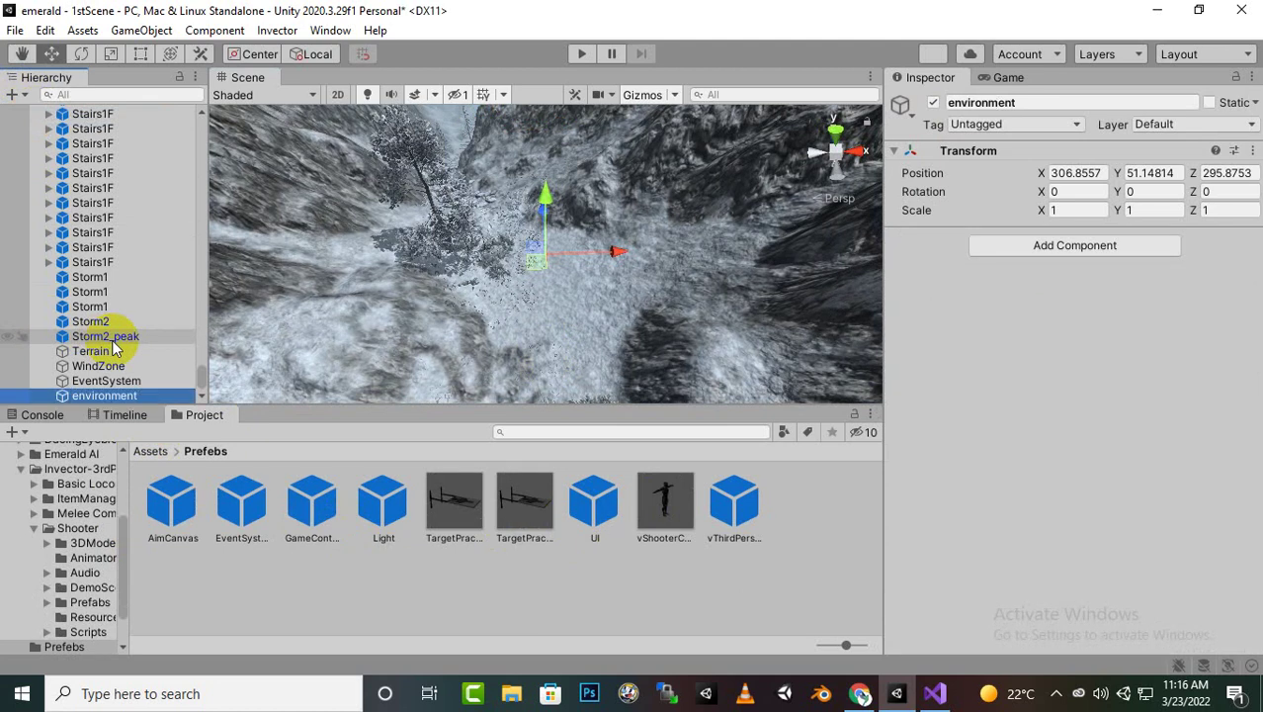
left_click(85, 367)
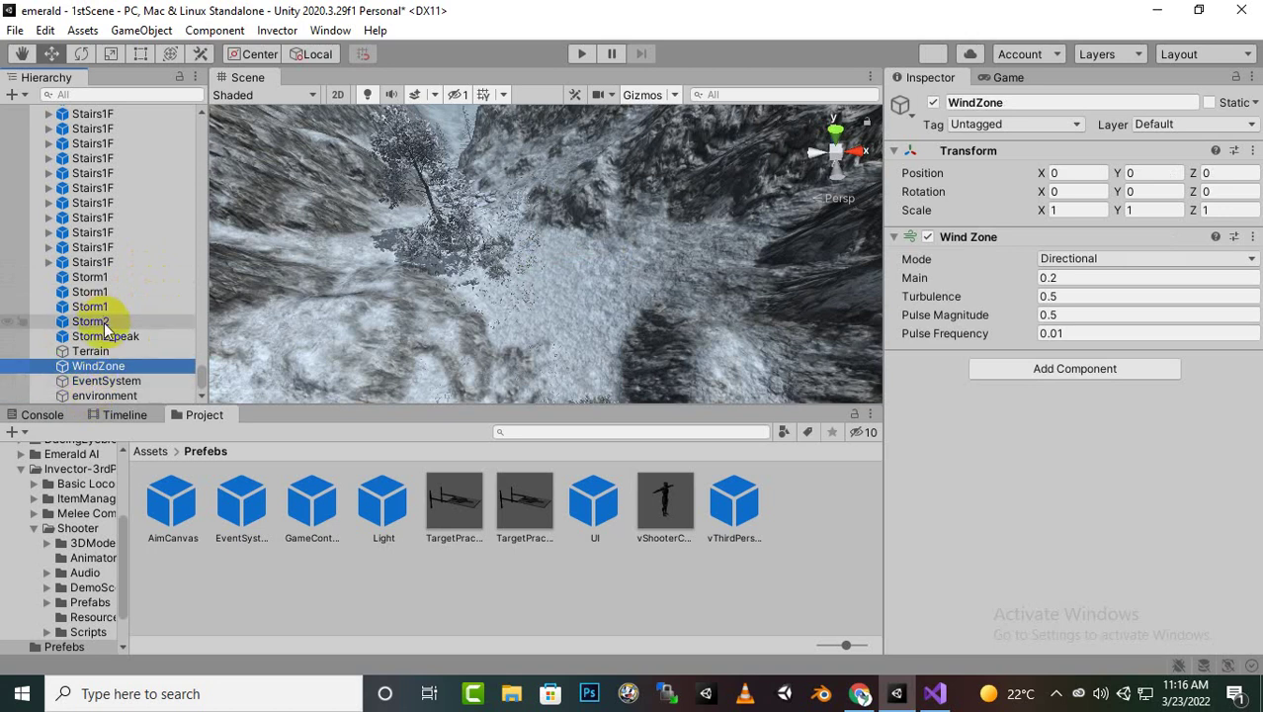
left_click_drag(203, 381, 204, 126)
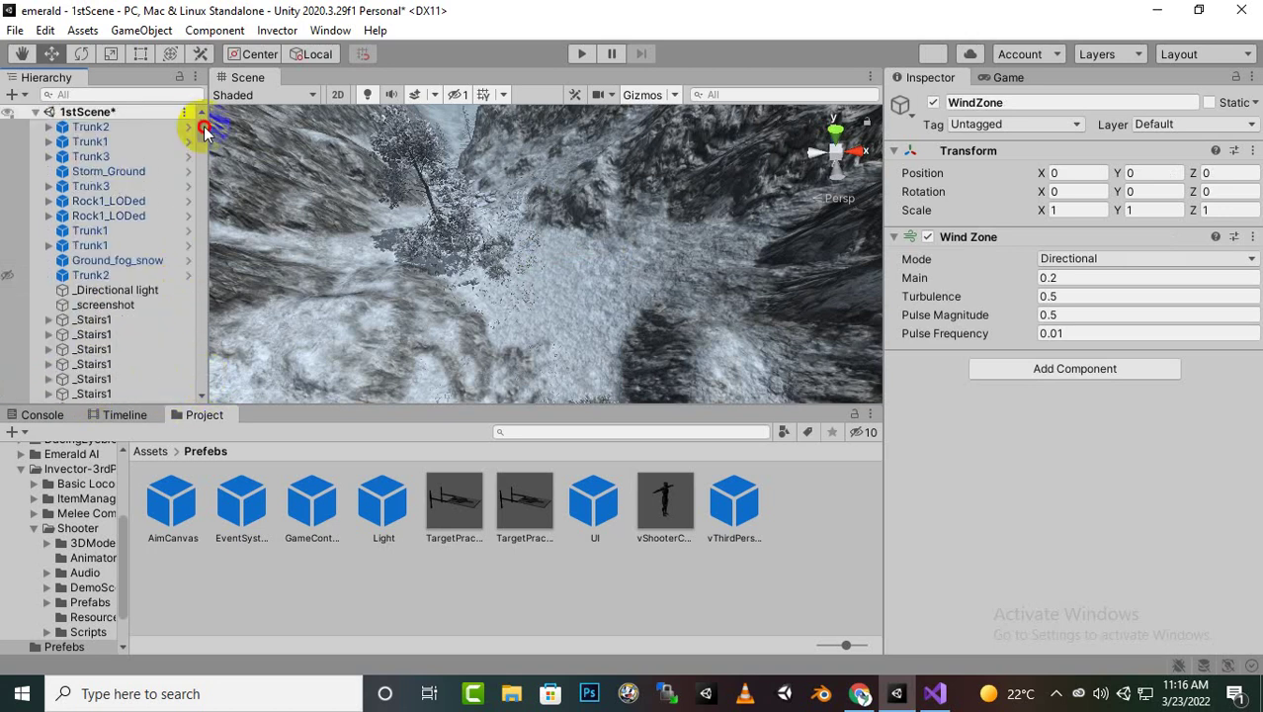
left_click(134, 120, "shift")
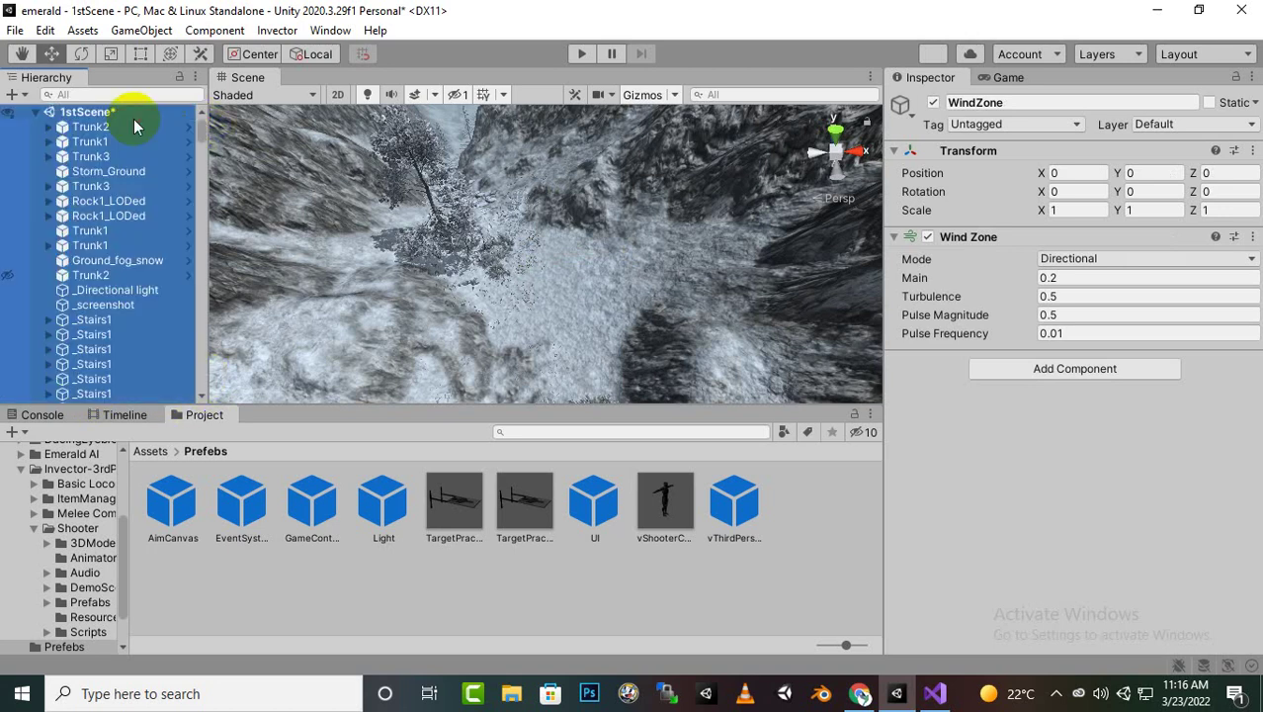
left_click(120, 185)
- Parent all scene objects from Trunk2 through WindZone under the environment object and collapse its children
left_click(117, 126)
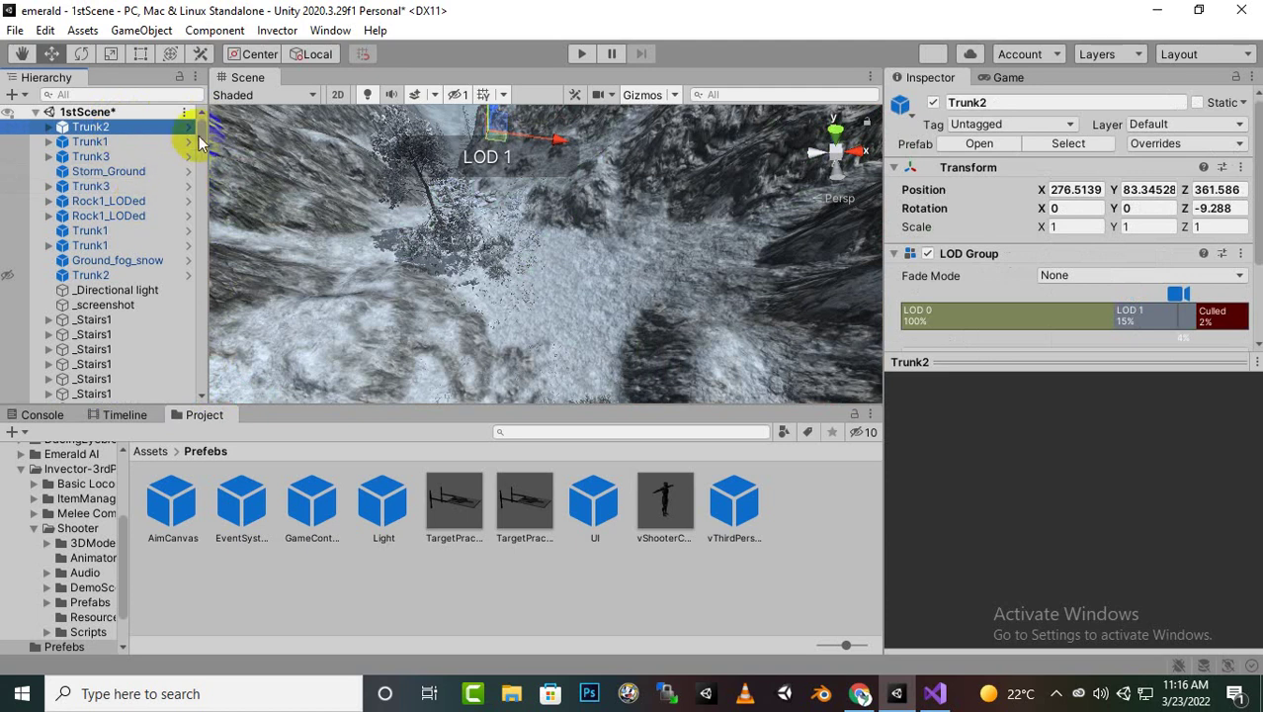
left_click_drag(200, 132, 202, 395)
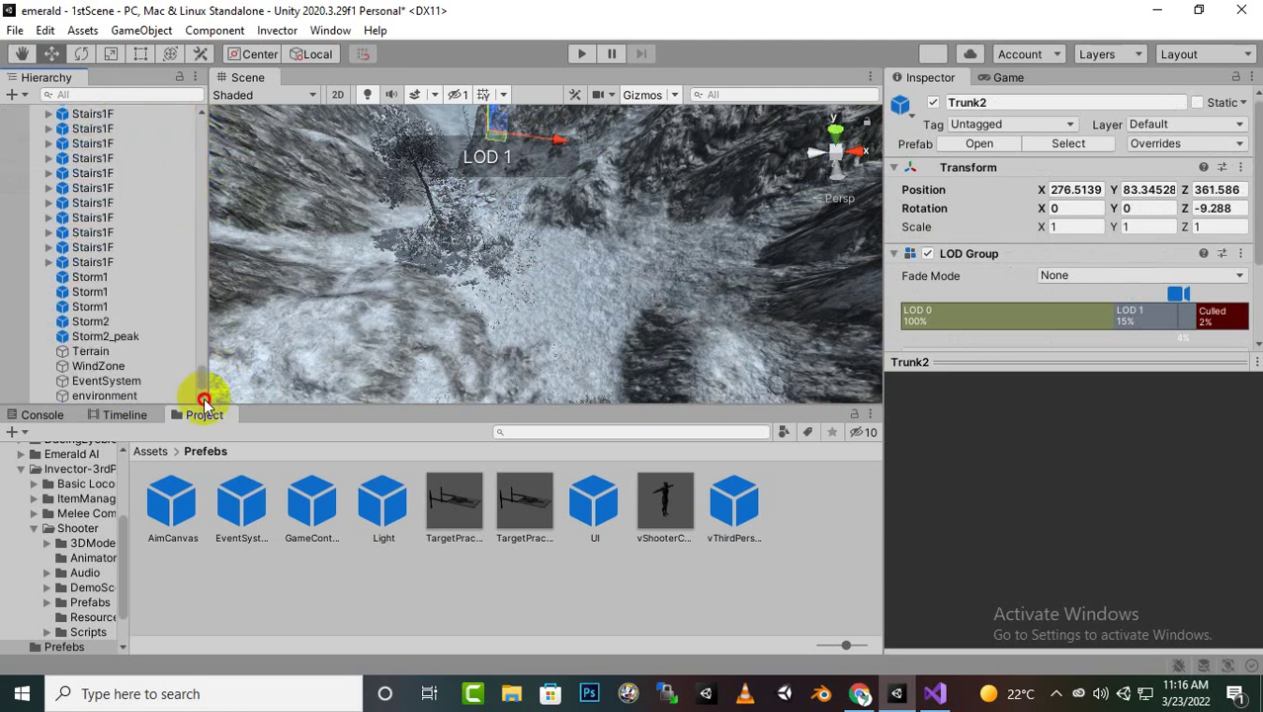
left_click(99, 369, "shift")
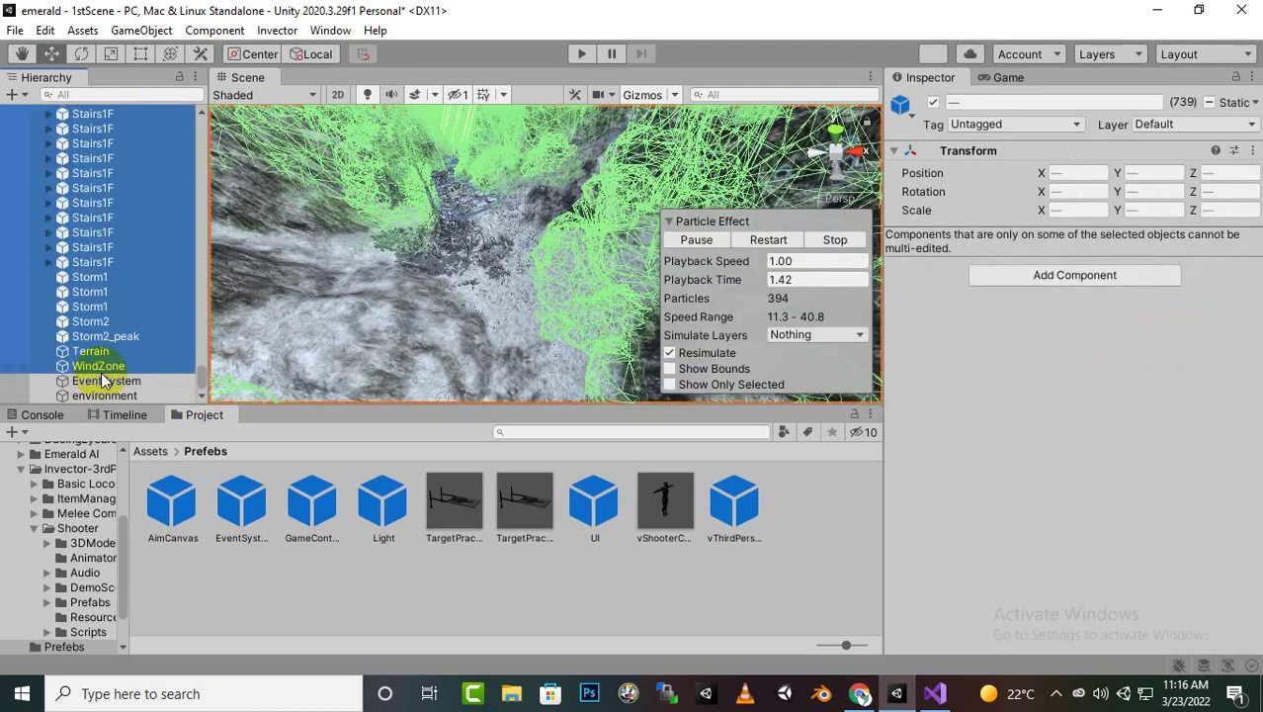
left_click_drag(102, 374, 114, 401)
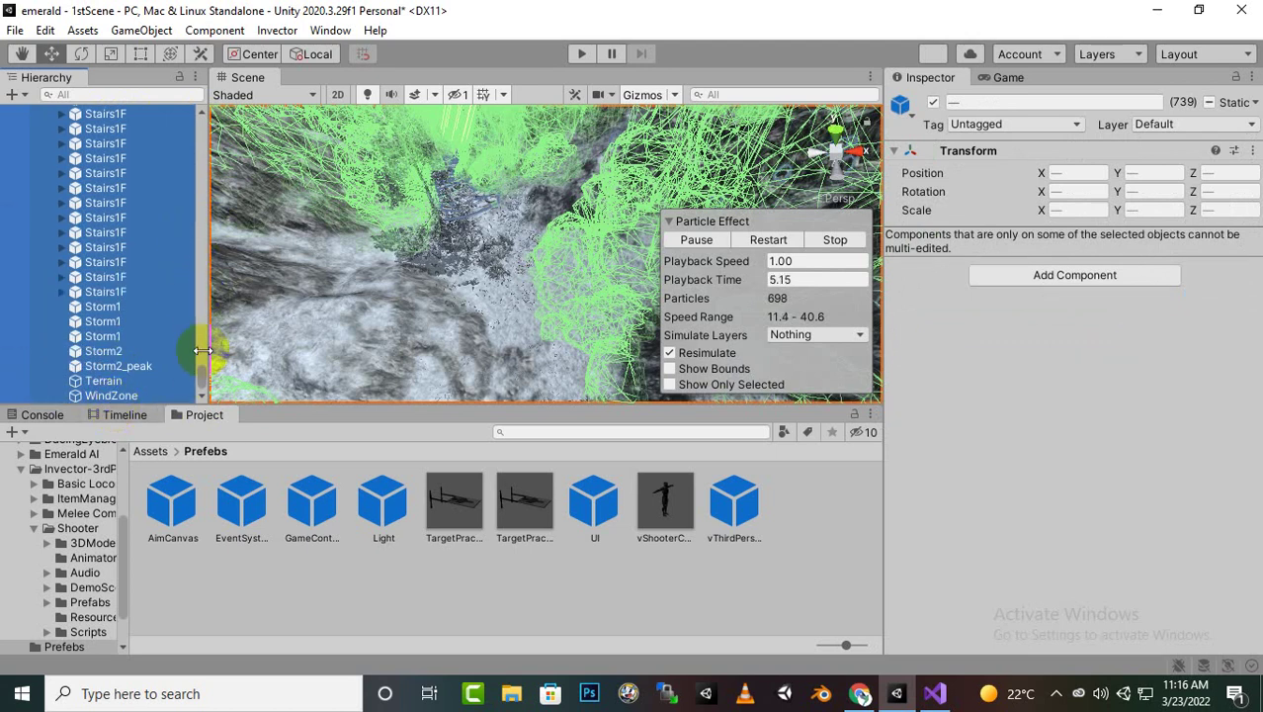
left_click_drag(202, 367, 205, 131)
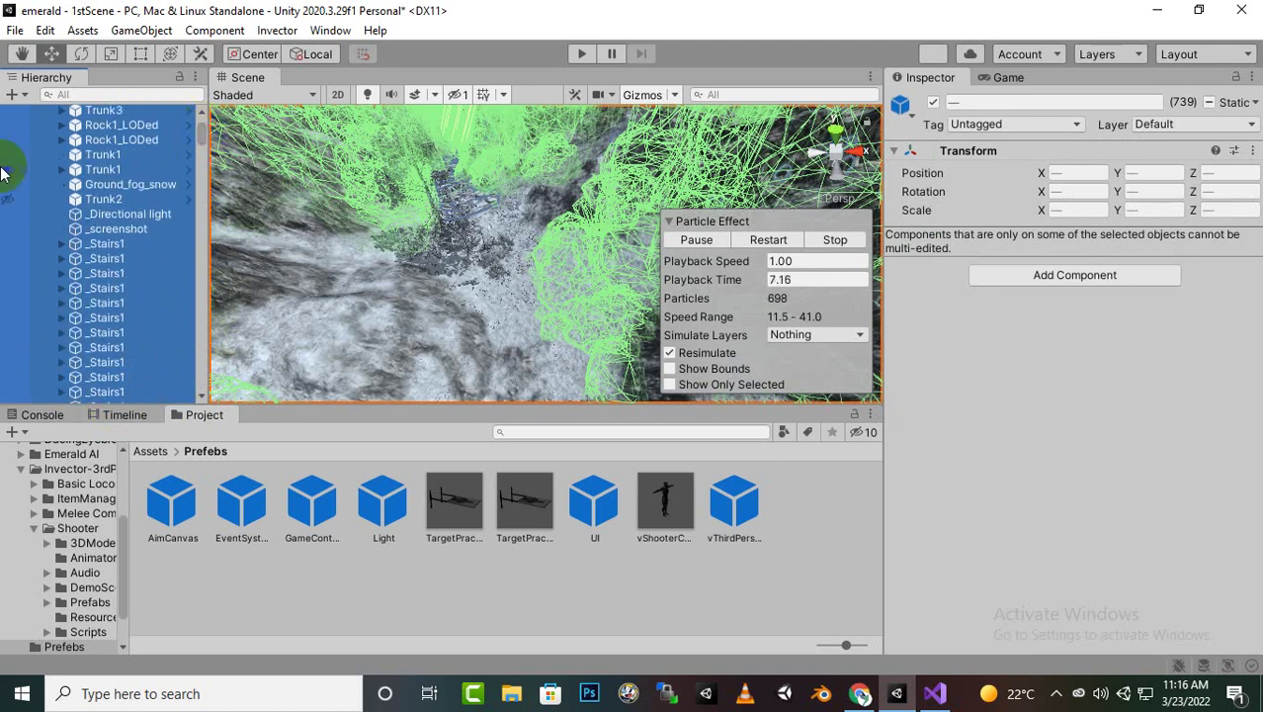
scroll(29, 198, "up", 3)
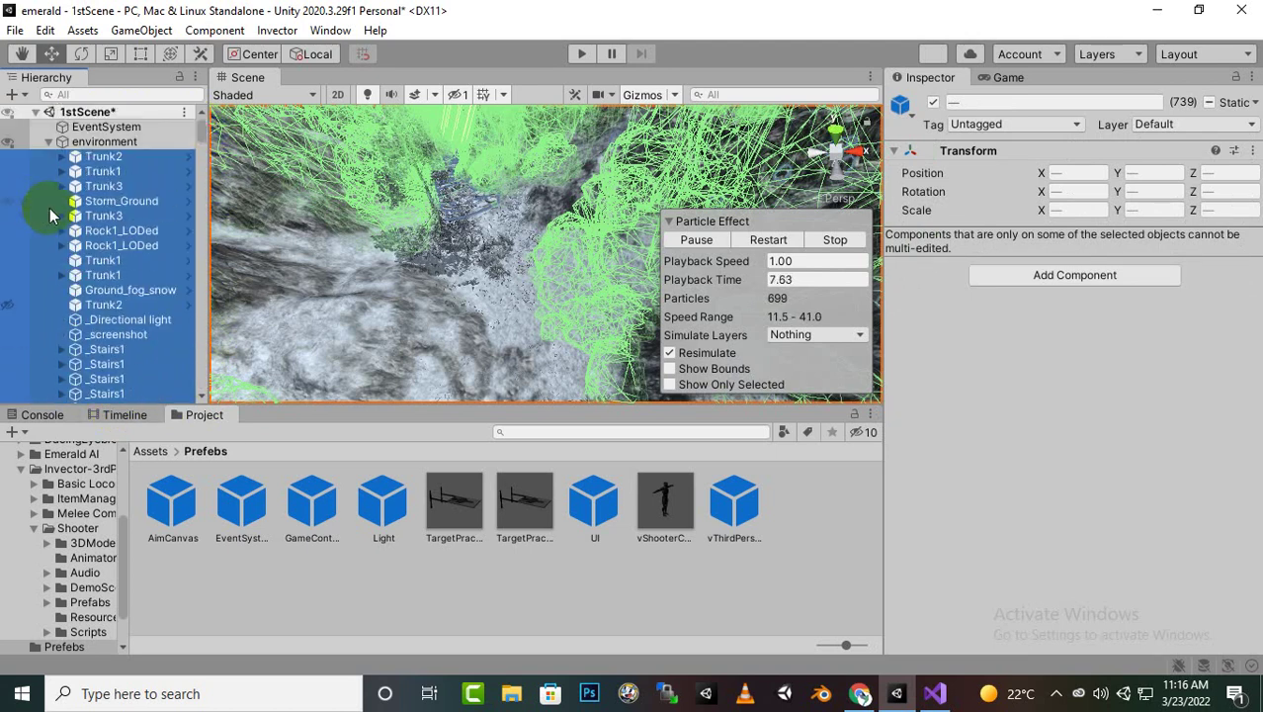
left_click(45, 141)
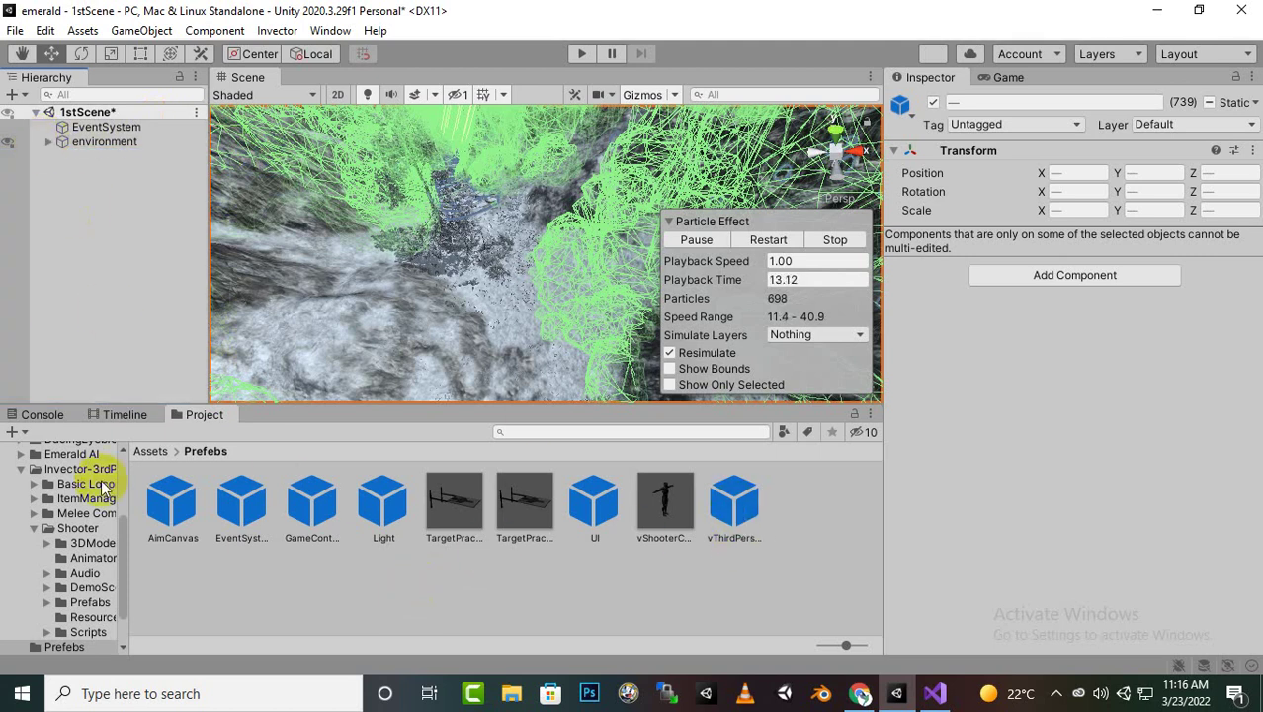
- Add the AimCanvas and GameController prefabs from the Prefebs folder to the root of 1stScene
left_click_drag(171, 499, 105, 301)
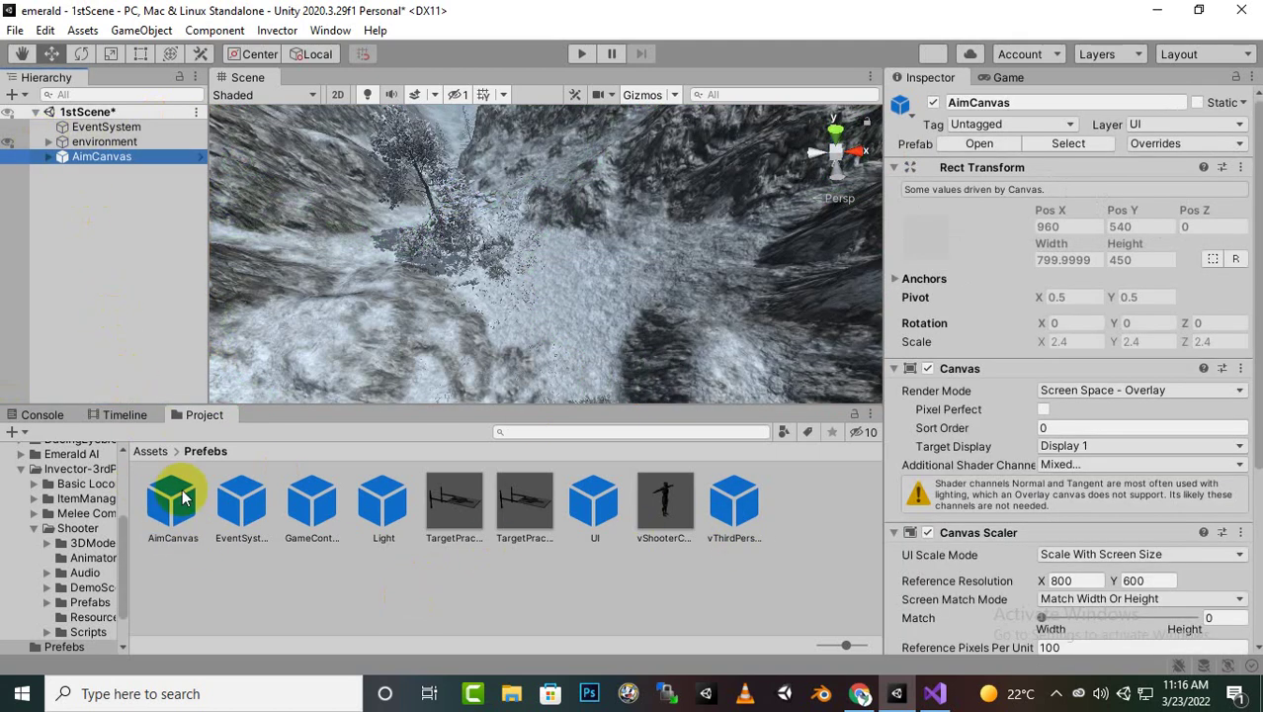
left_click_drag(235, 500, 233, 549)
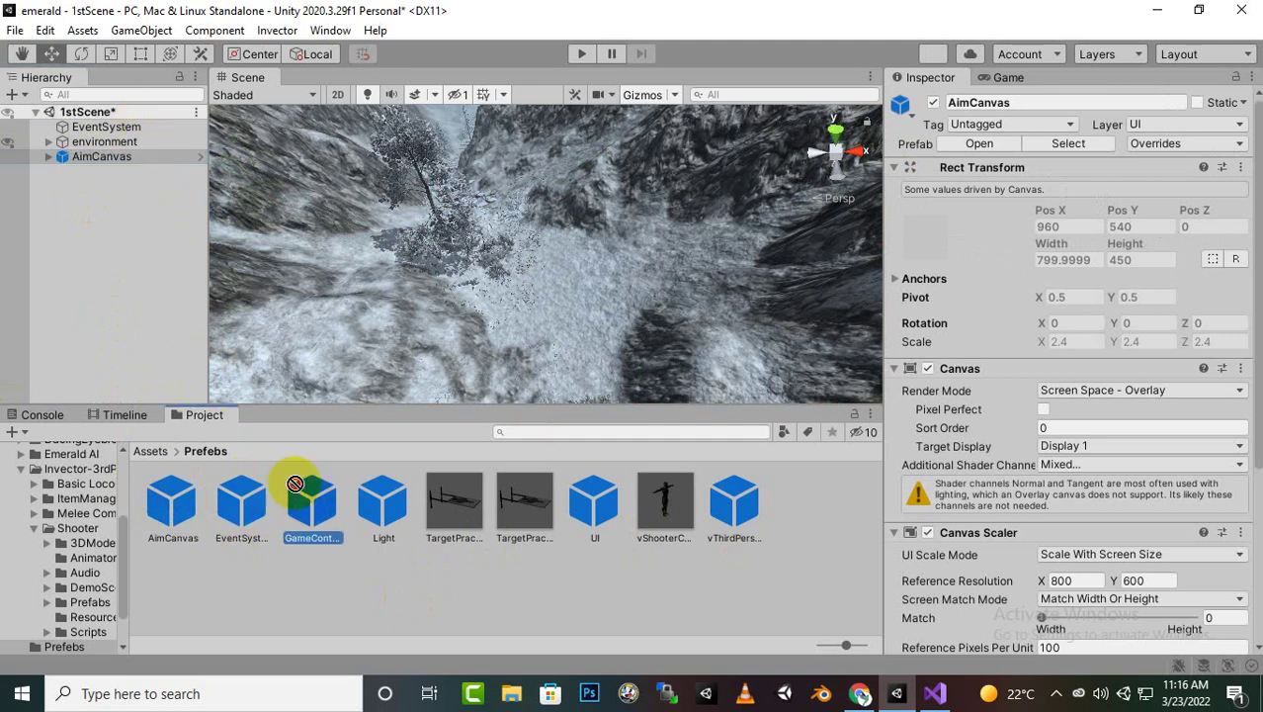
left_click_drag(294, 483, 72, 281)
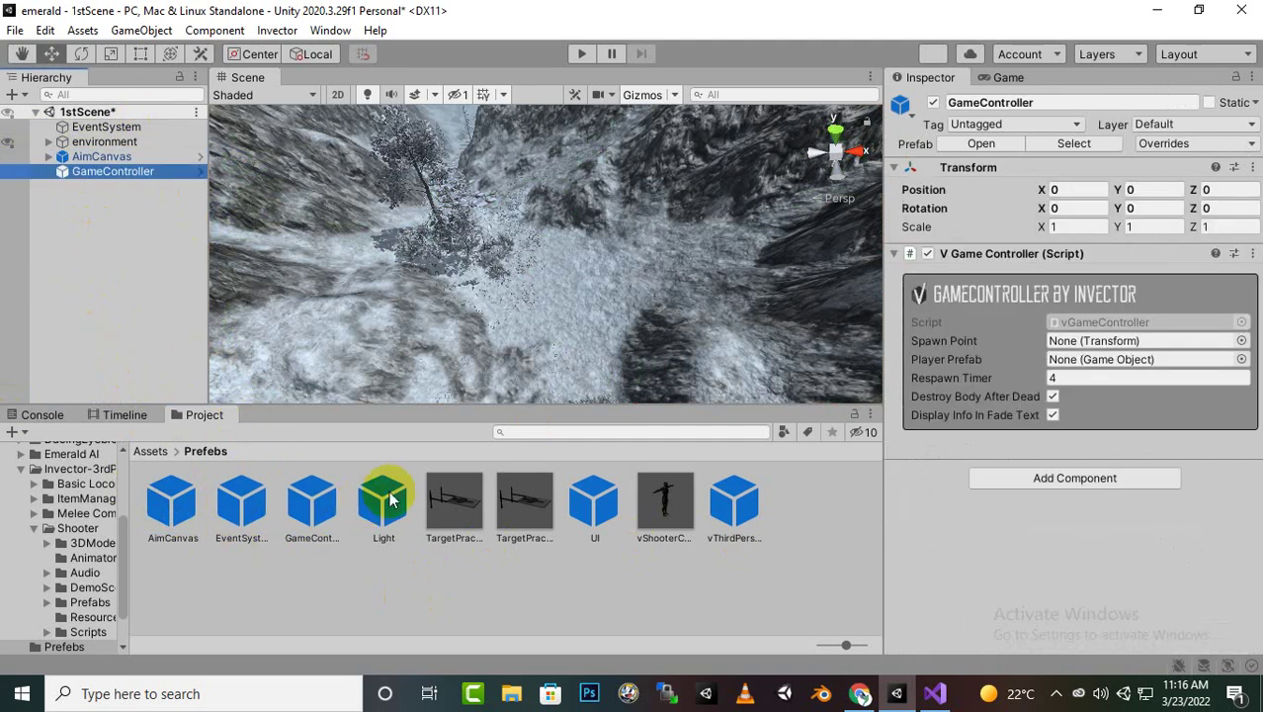
- Try adding the TargetPractice (1) prefab to the scene and undo the addition
left_click_drag(440, 500, 116, 282)
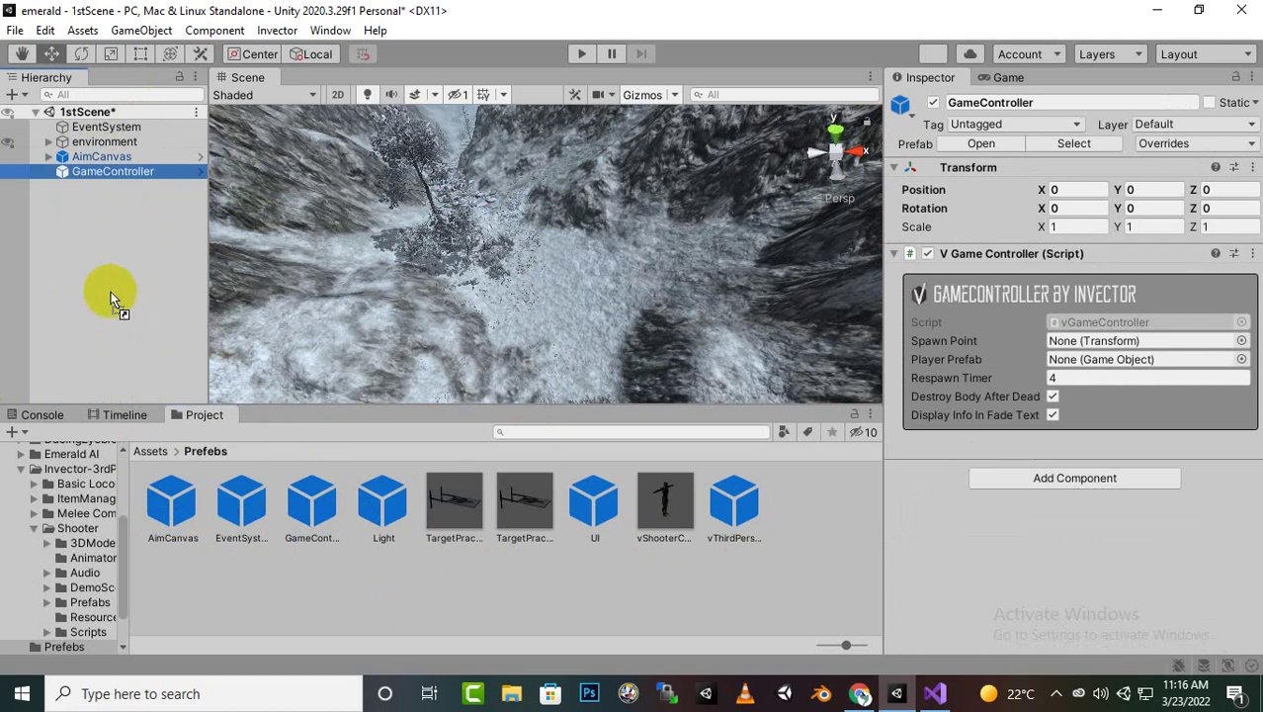
left_click_drag(478, 453, 550, 521)
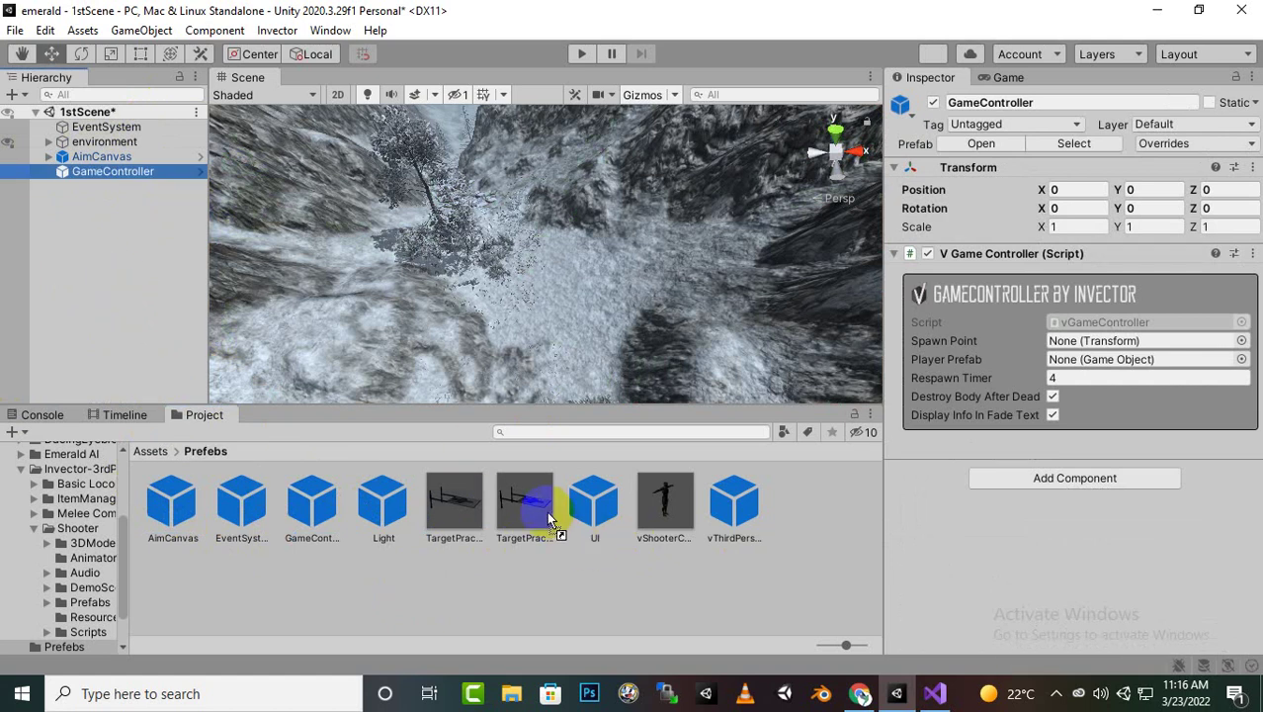
left_click_drag(432, 507, 16, 250)
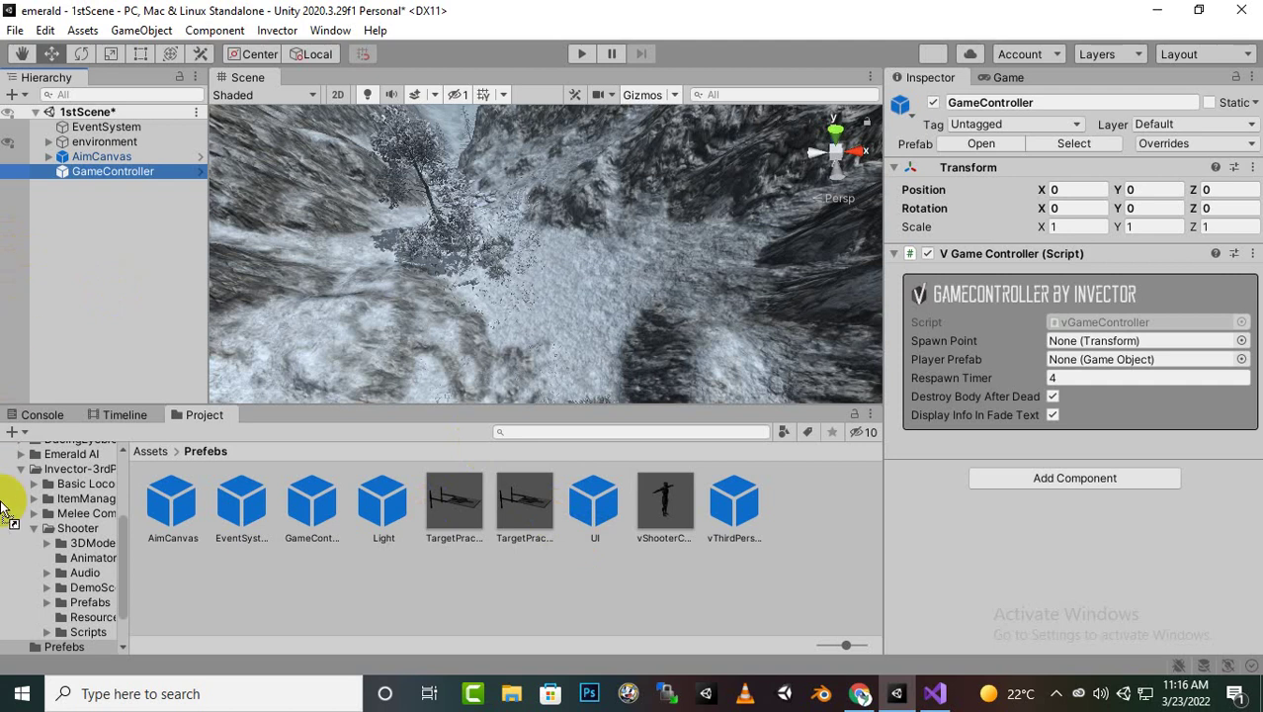
left_click_drag(3, 509, 174, 306)
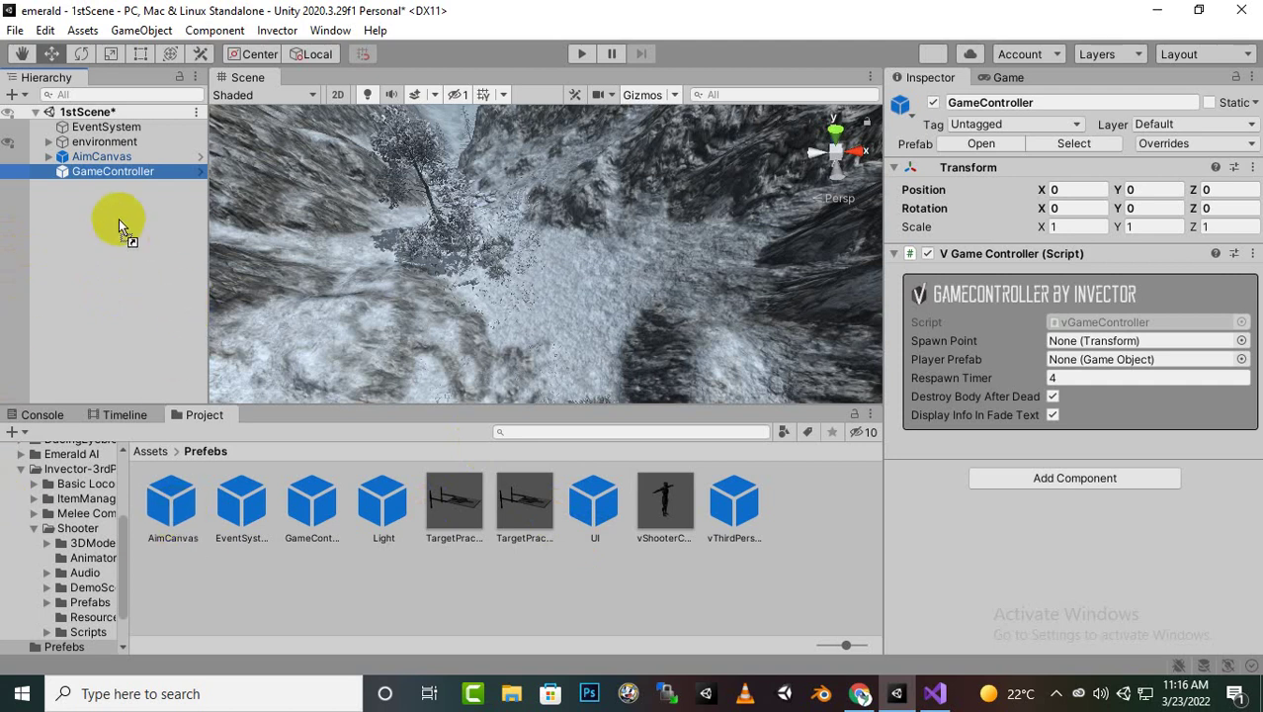
left_click_drag(119, 219, 119, 219)
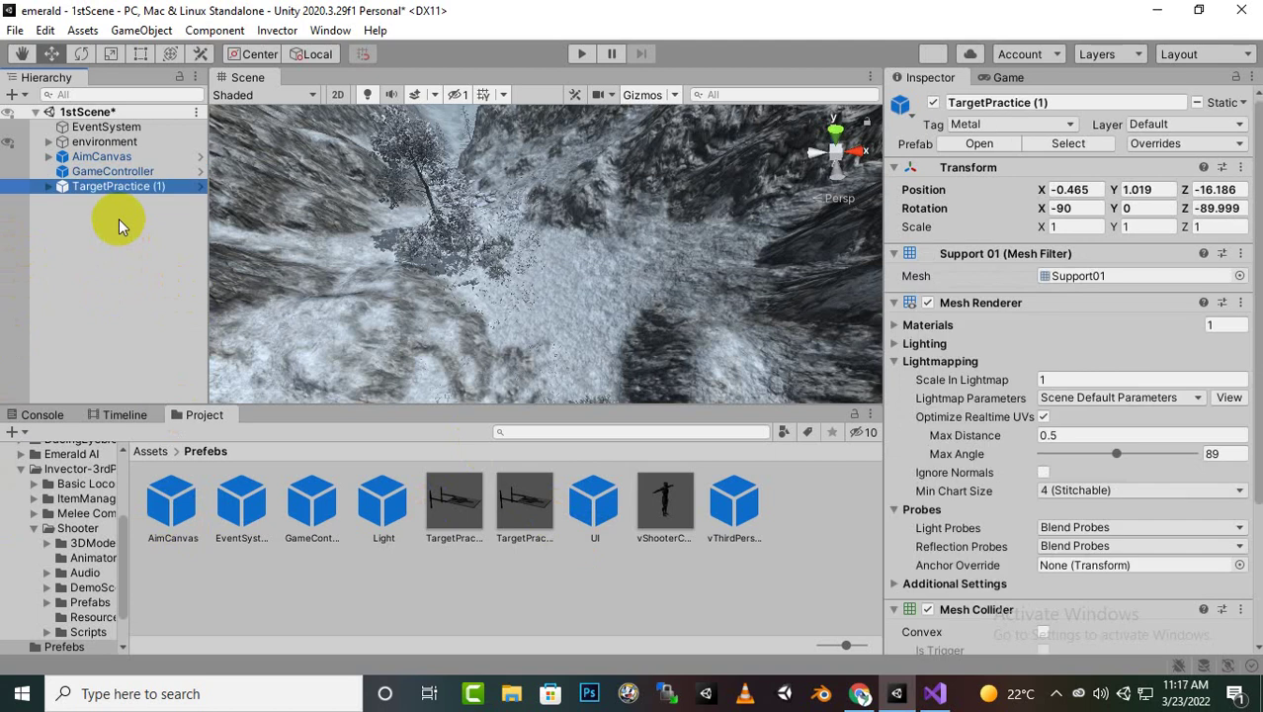
key("ctrl+z")
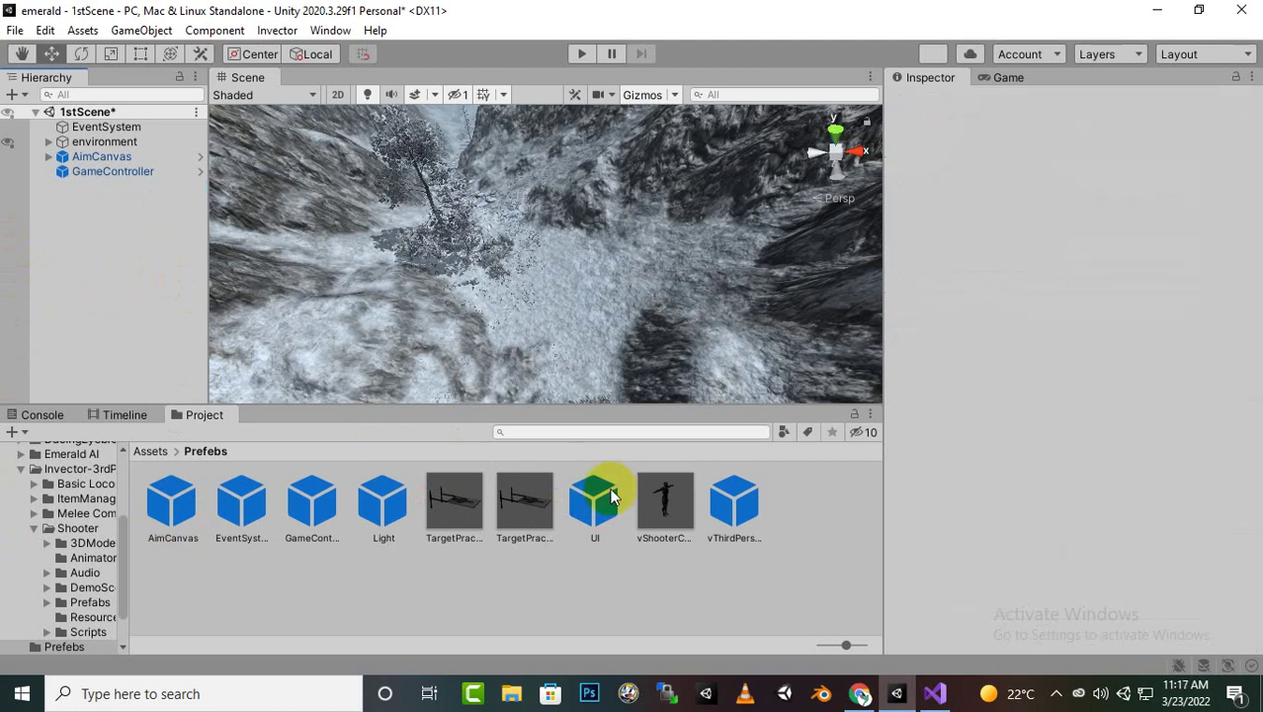
- Add the UI, vShooterController_Inventory and vThirdPersonCamera prefabs to the root of 1stScene
left_click_drag(610, 495, 146, 273)
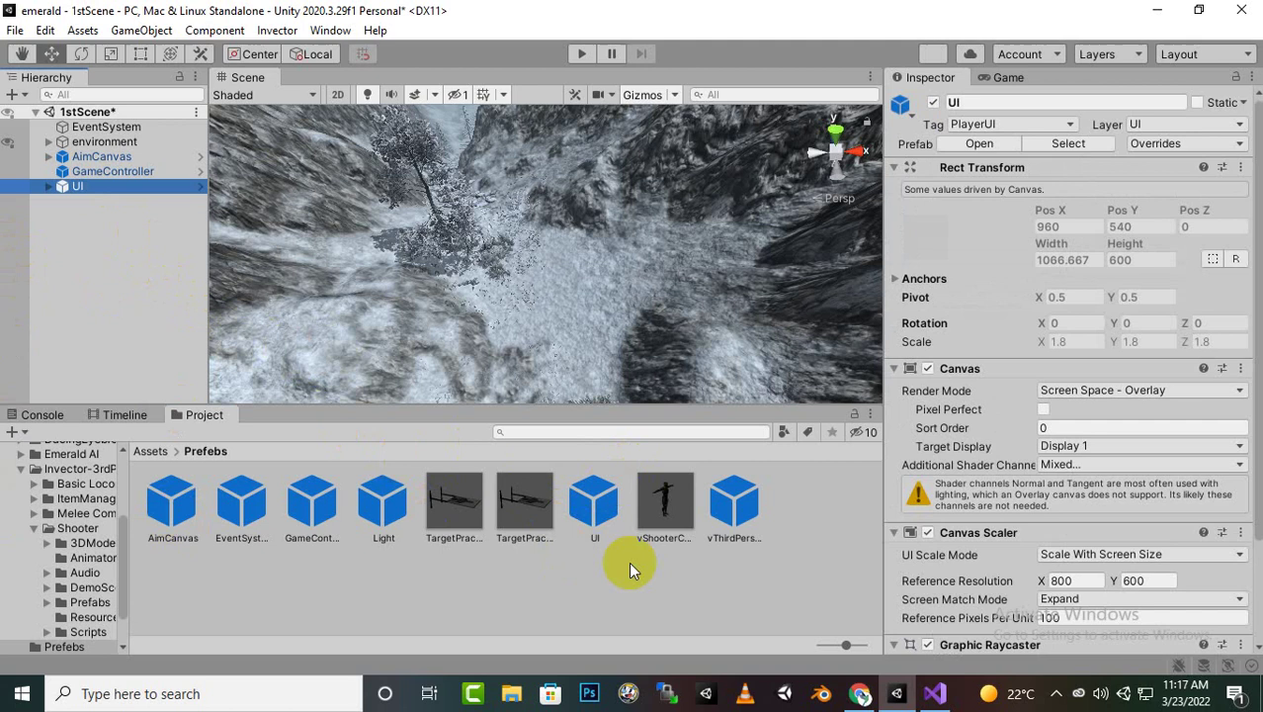
left_click_drag(672, 523, 141, 294)
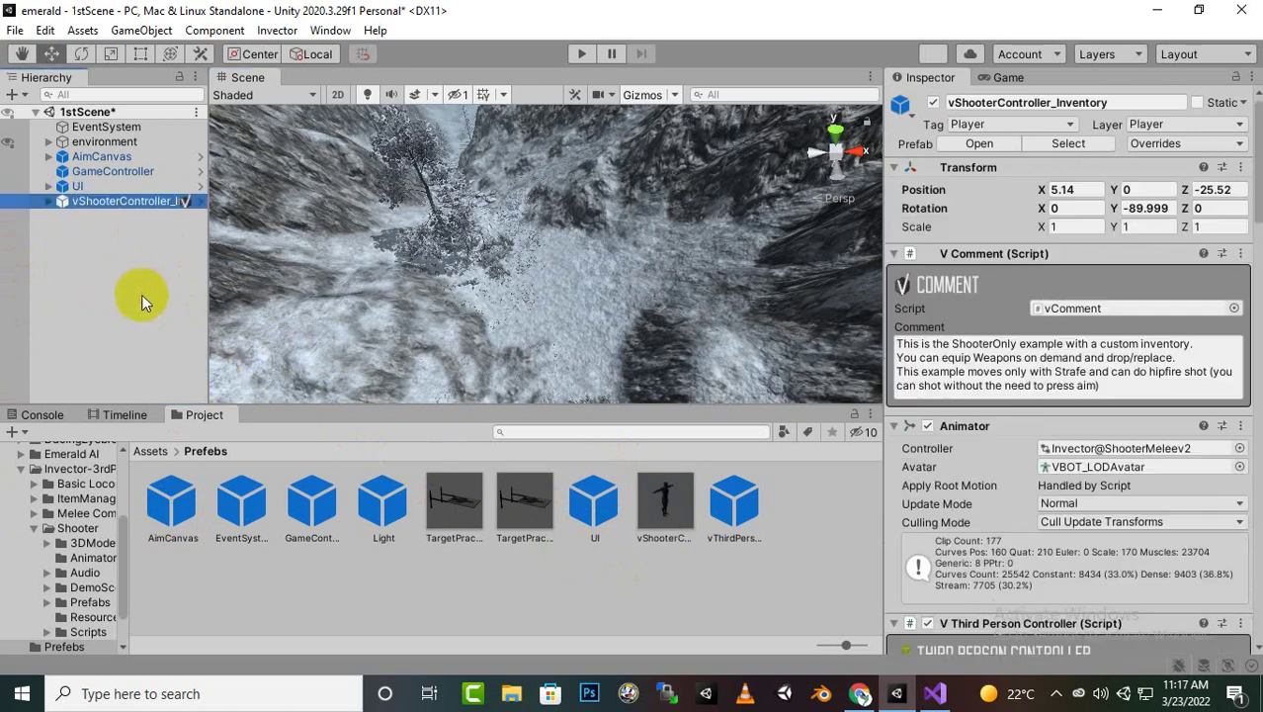
left_click_drag(734, 504, 176, 337)
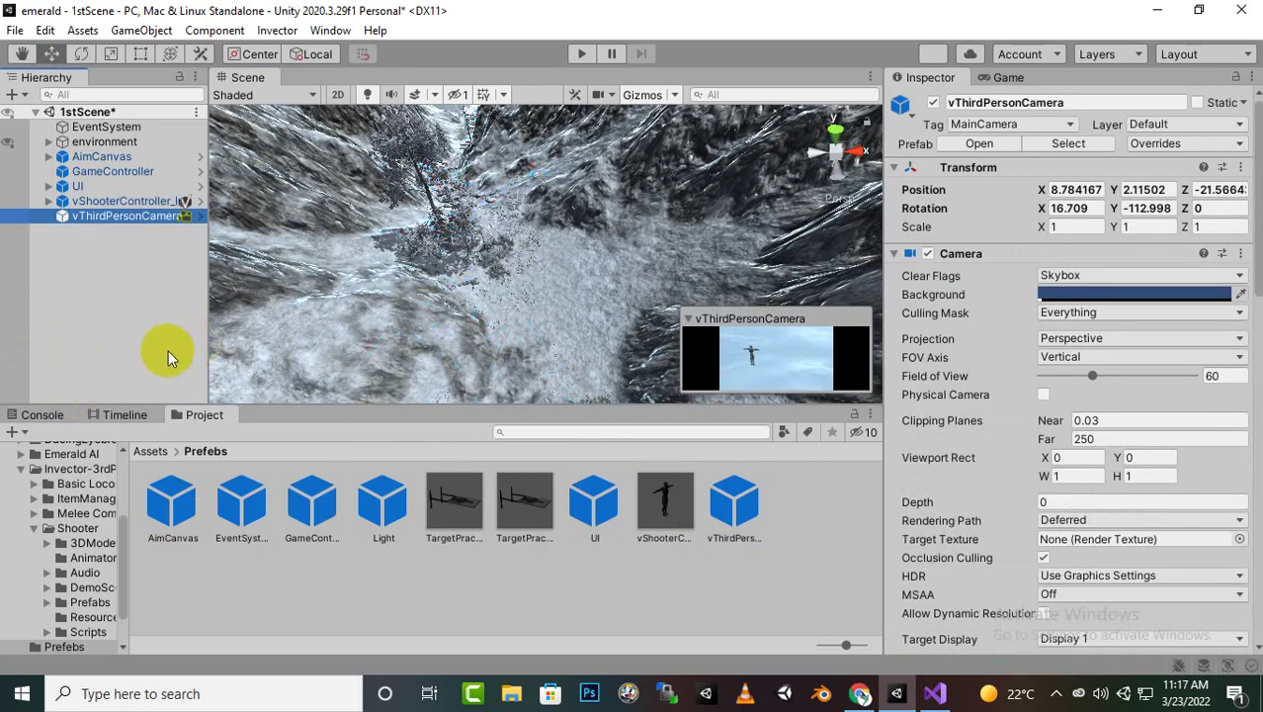
- Move vShooterController_Inventory horizontally onto the terrain area, to about X 270 and Z 178
double_click(158, 199)
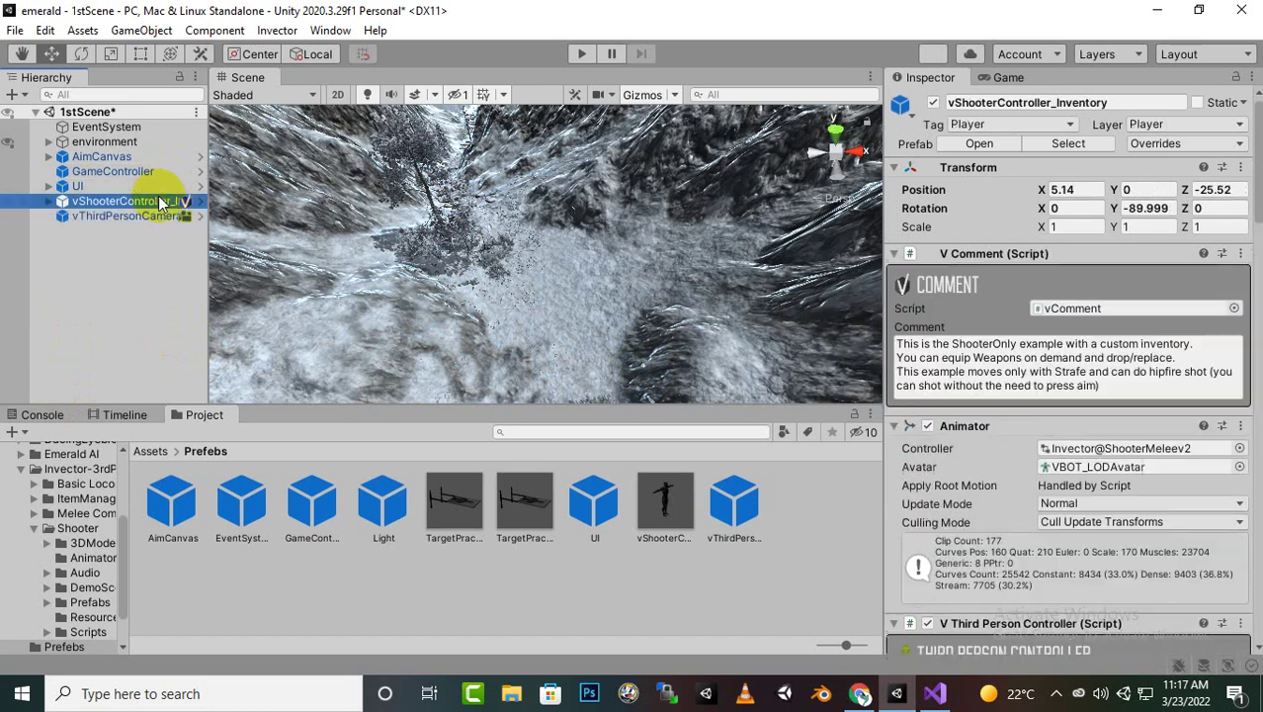
scroll(578, 346, "down", 10)
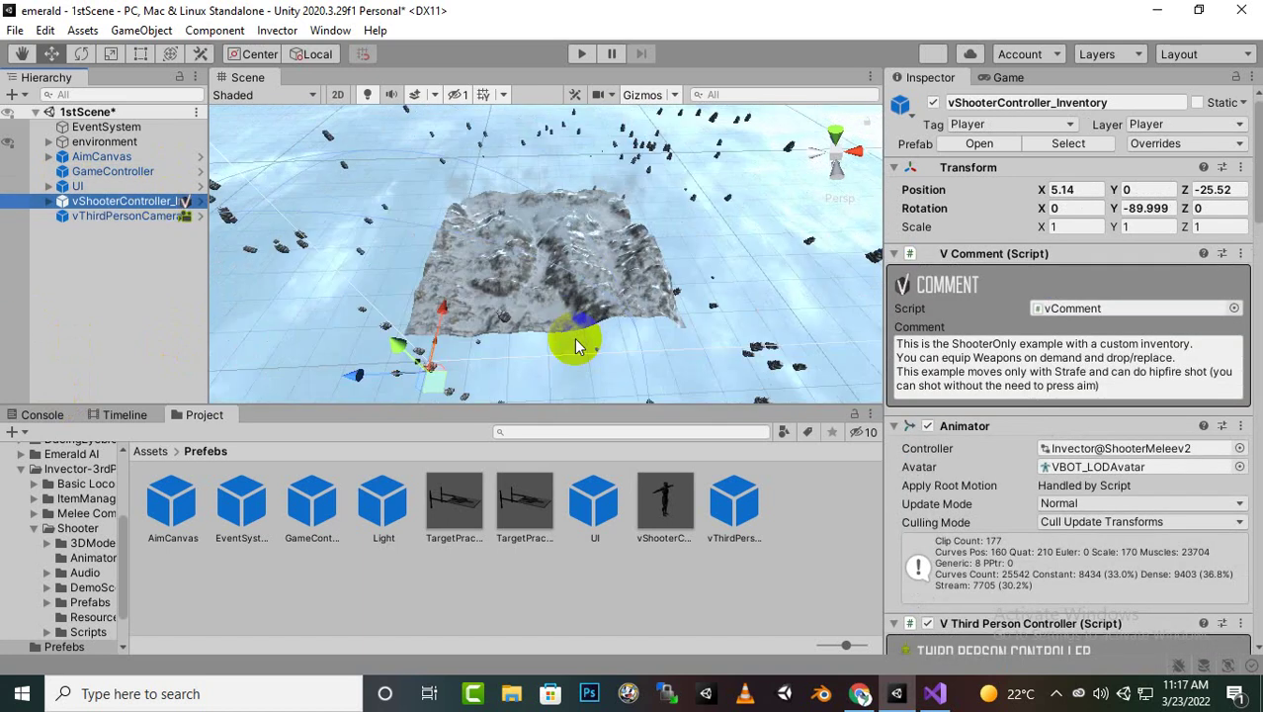
left_click_drag(445, 314, 526, 289)
scroll(539, 302, "up", 5)
middle_click_drag(559, 321, 590, 210)
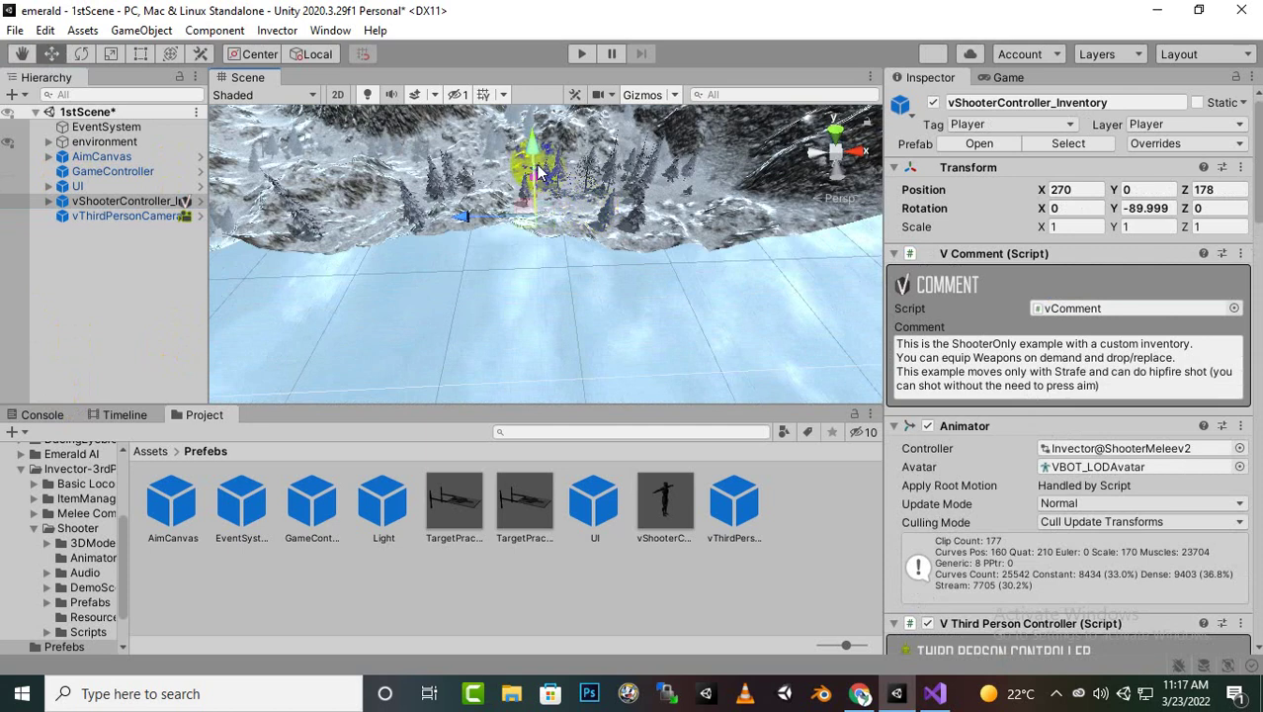
- Raise vShooterController_Inventory to about Y 118.3 and shift it along the terrain to about Z 149.8
left_click_drag(539, 173, 532, 8)
left_click_drag(583, 208, 505, 297, "alt")
left_click_drag(422, 205, 415, 237)
key("f")
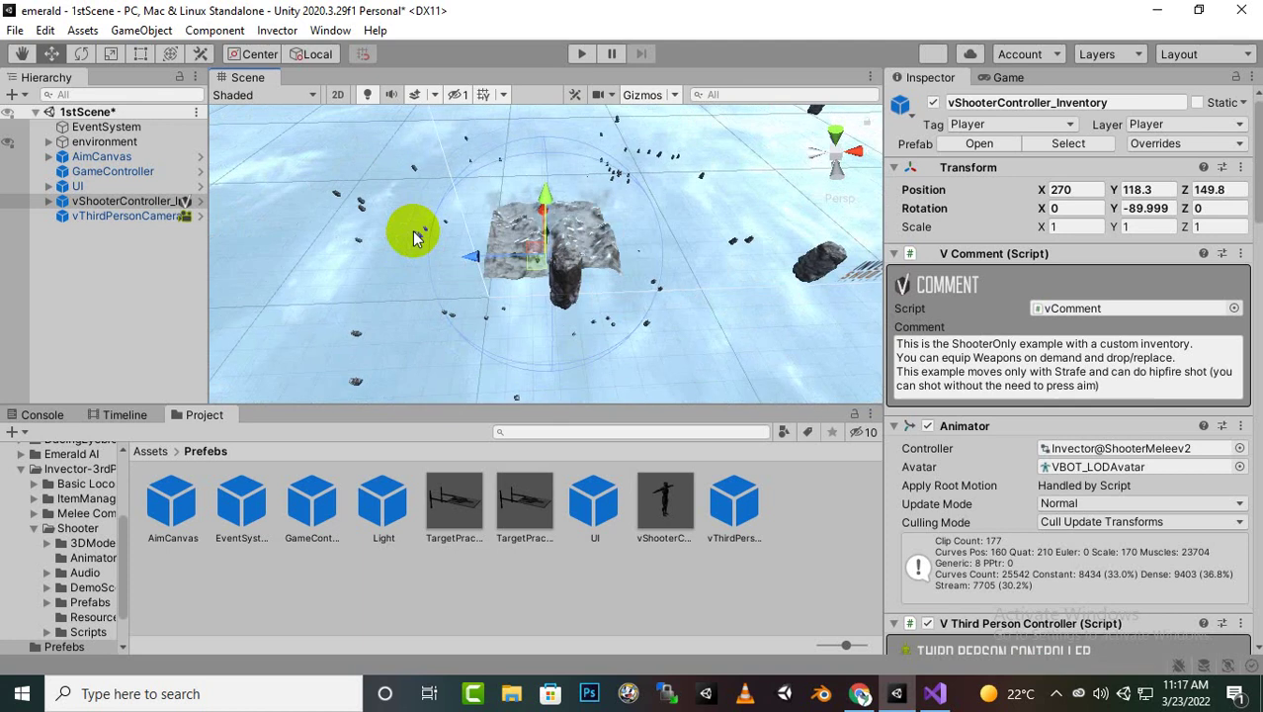
scroll(649, 337, "up", 10)
key("f")
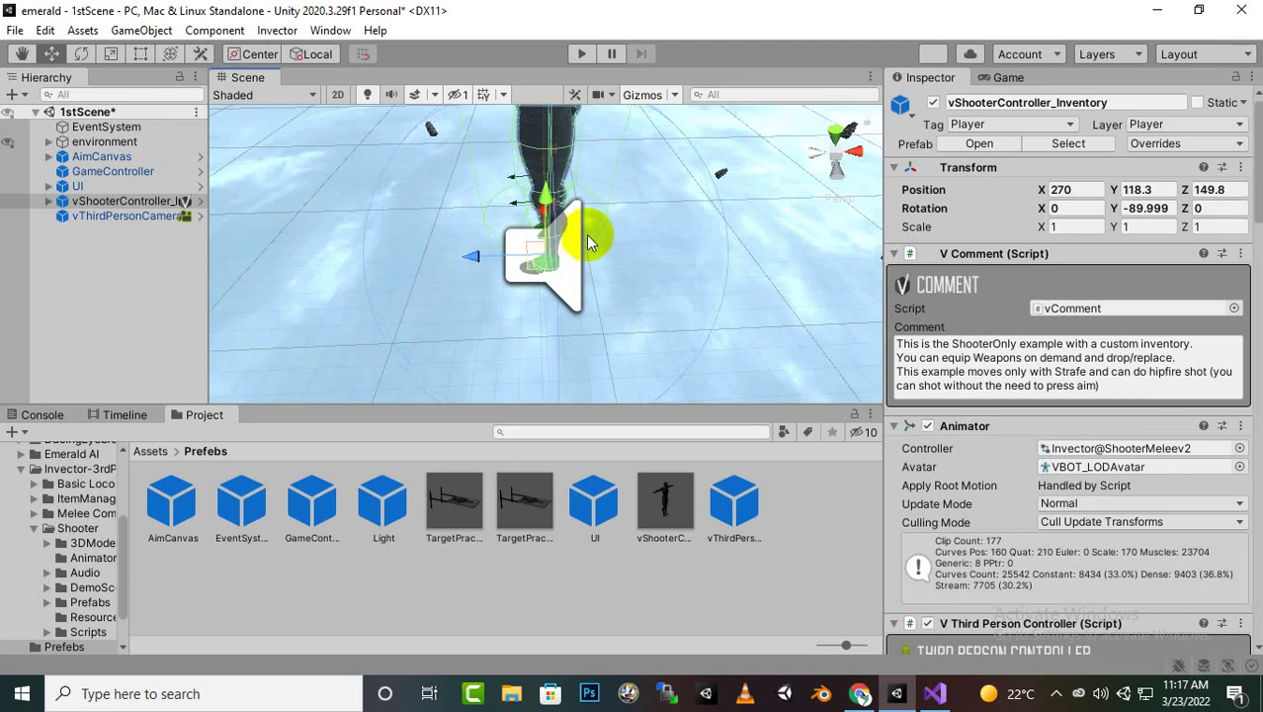
scroll(584, 231, "down", 8)
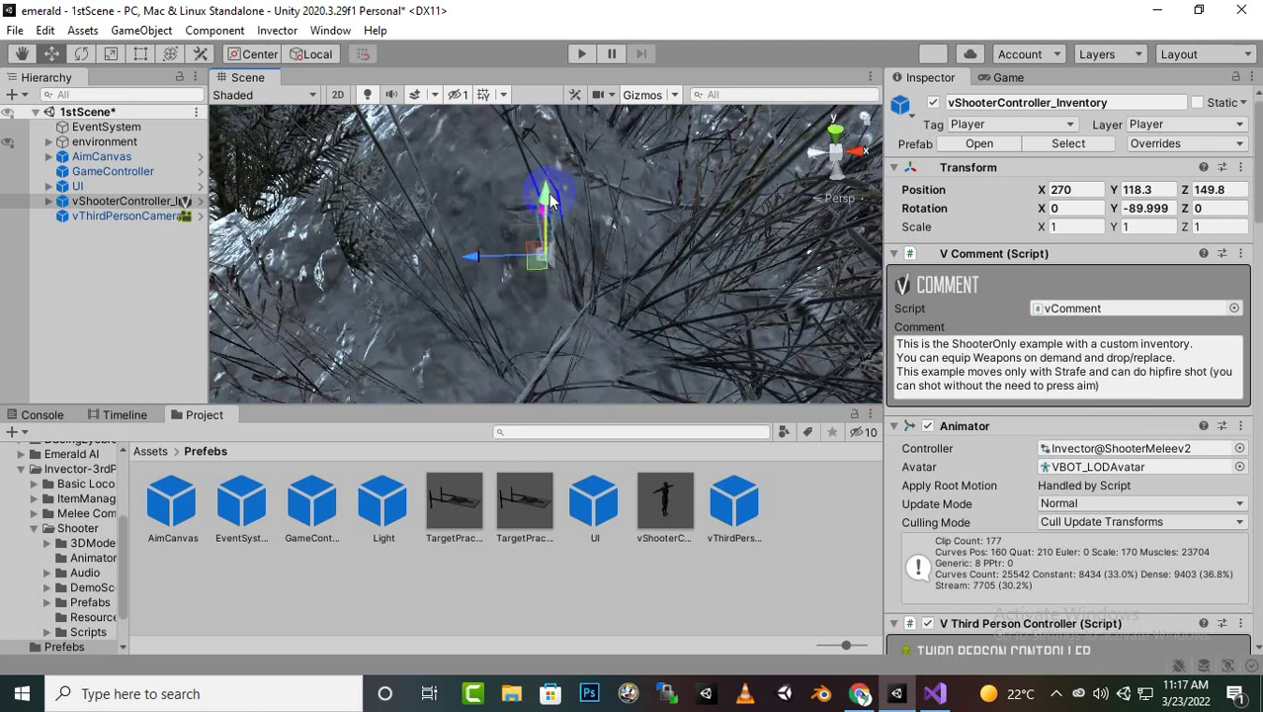
- Lift vShooterController_Inventory above the snow and bushes to about Y 123.75 and move it to about Z 162.7
left_click_drag(549, 192, 539, 25)
middle_click_drag(606, 132, 648, 297)
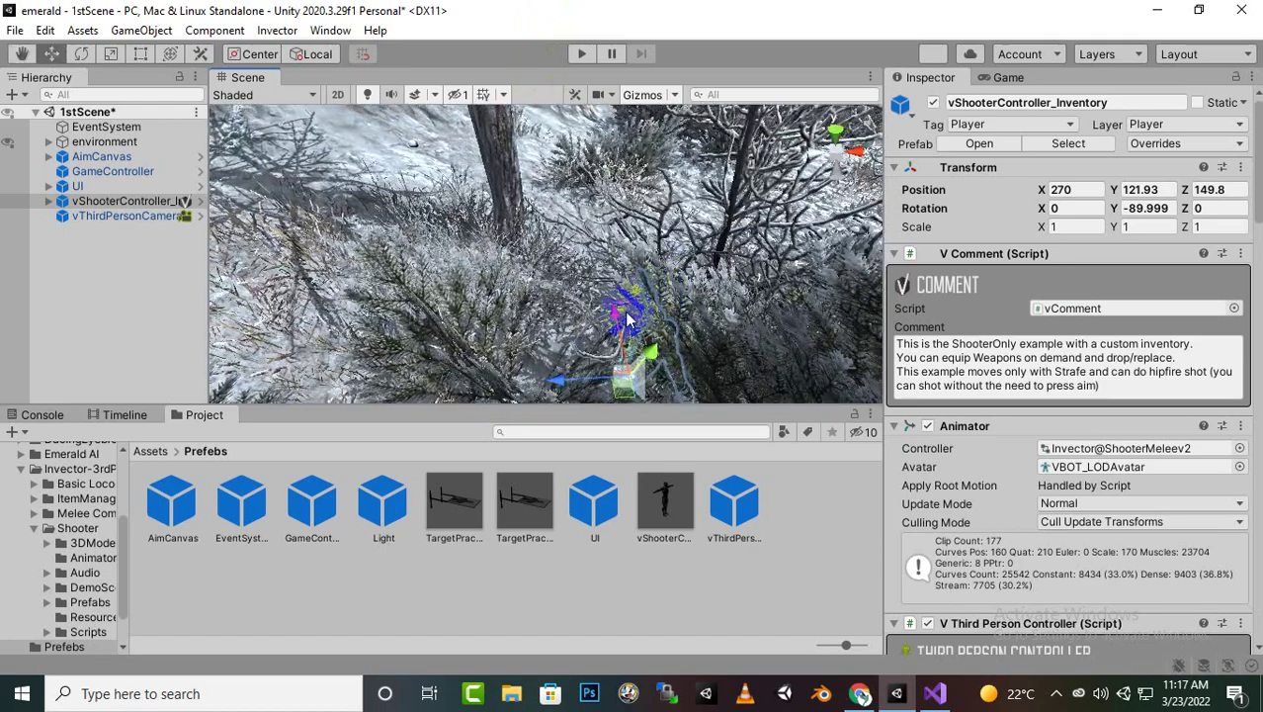
scroll(655, 366, "down", 3)
left_click_drag(654, 366, 481, 97)
scroll(650, 215, "down", 3)
middle_click_drag(649, 214, 319, 308)
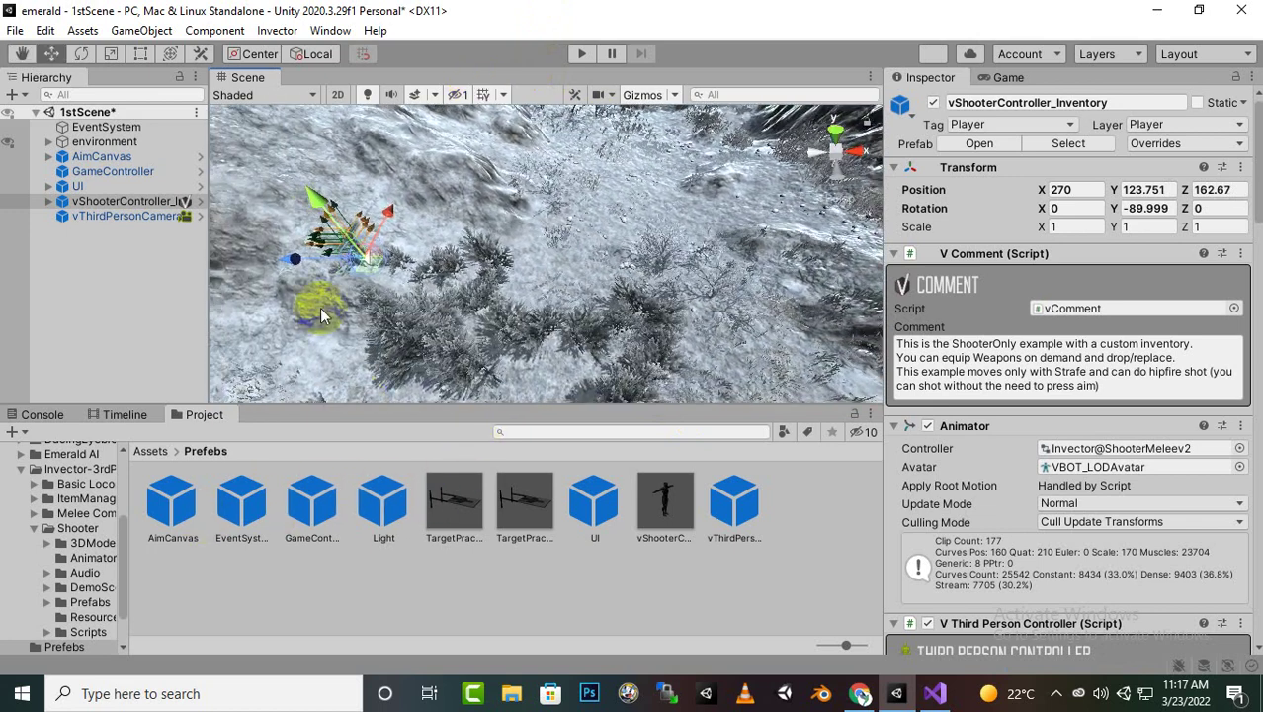
- Move vShooterController_Inventory past the bushes onto the open snowy ground, at about X 286.7 and Z 166.5
left_click_drag(297, 262, 613, 190)
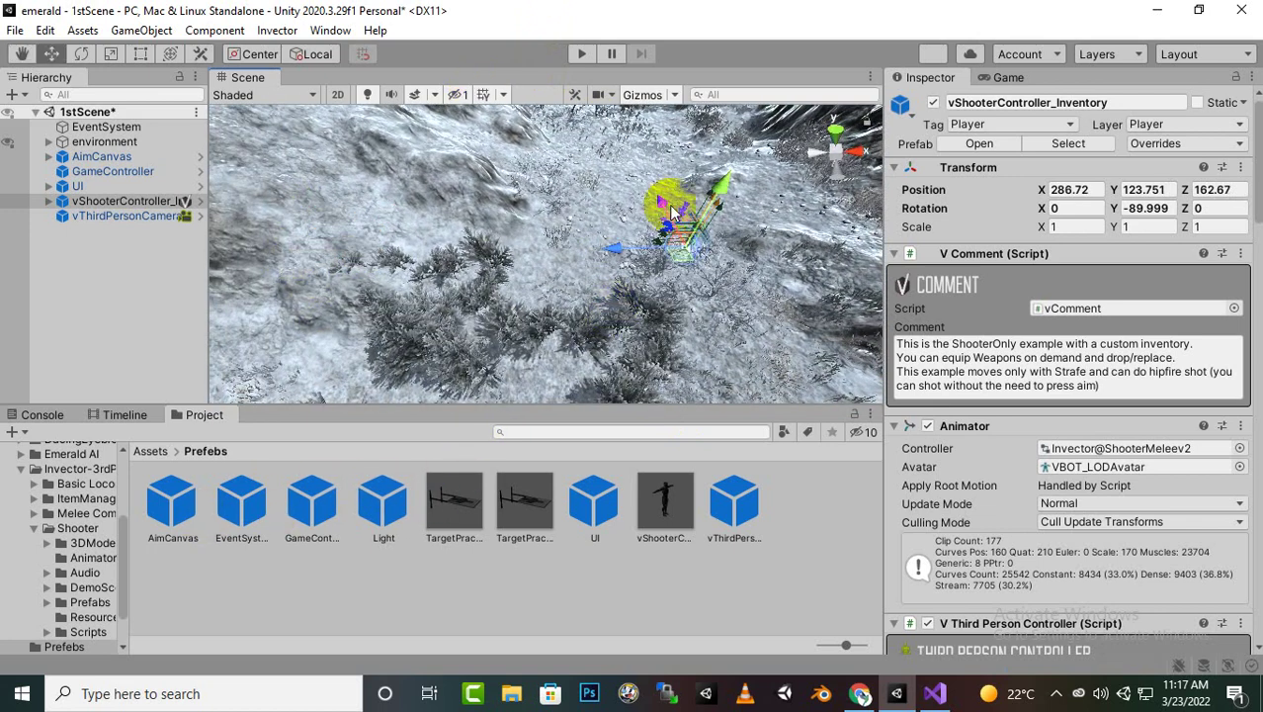
middle_click_drag(704, 243, 479, 247)
scroll(527, 205, "up", 2)
scroll(526, 199, "up", 1)
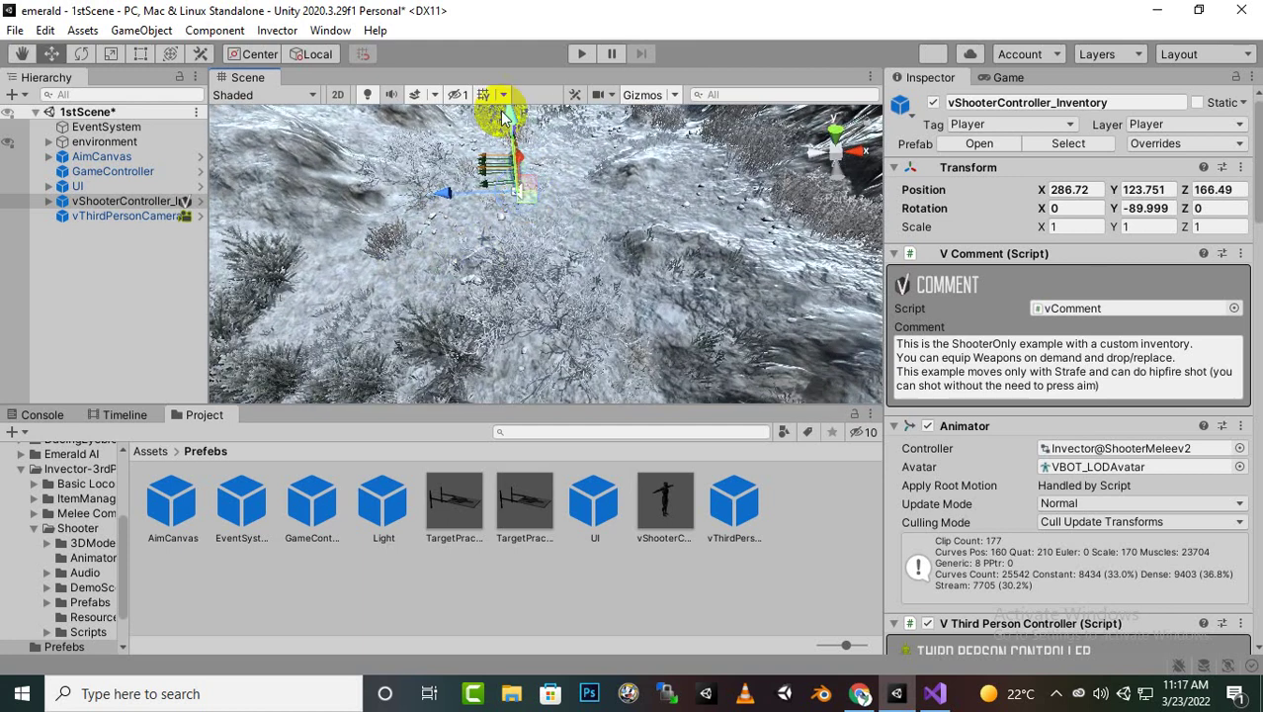
- Lower vShooterController_Inventory onto the snow surface, at about Y 121.6
left_click_drag(511, 128, 519, 165)
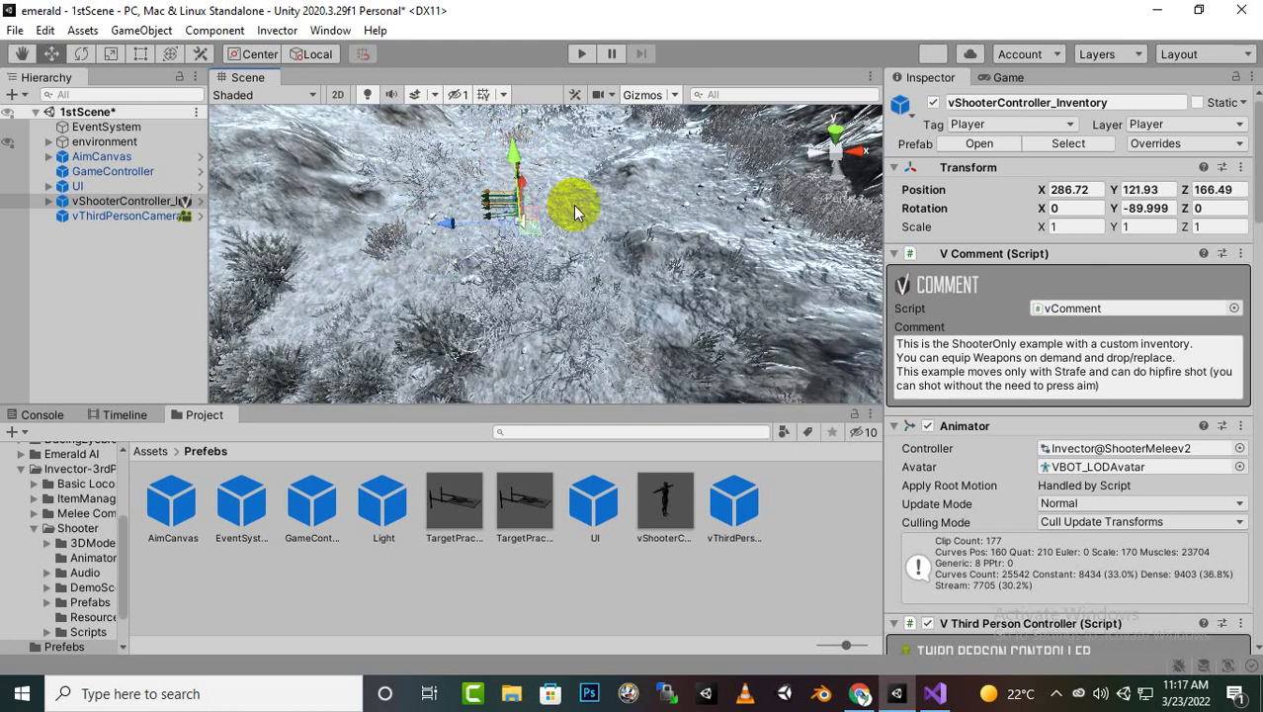
scroll(575, 207, "up", 3)
left_click_drag(573, 205, 413, 277, "alt")
middle_click_drag(412, 276, 668, 237)
left_click_drag(709, 202, 635, 175)
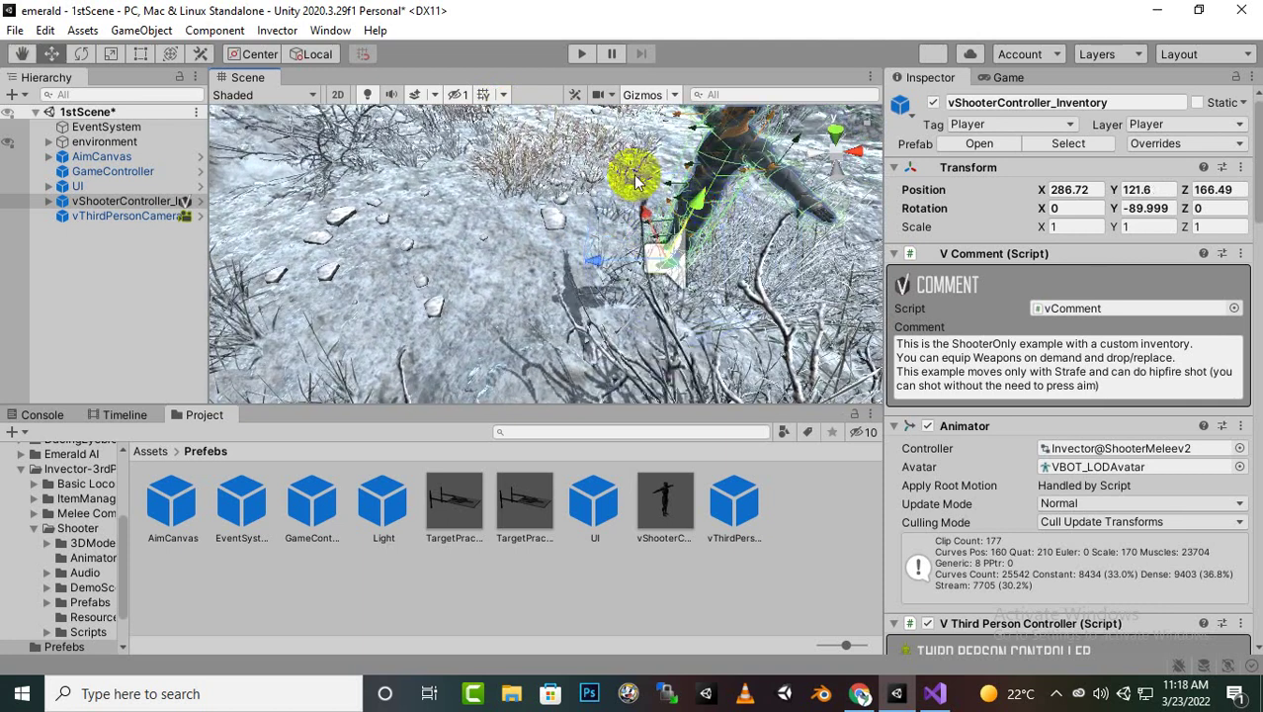
- Play the scene and walk the shooter character forward through the snowy terrain to test it
left_click(580, 55)
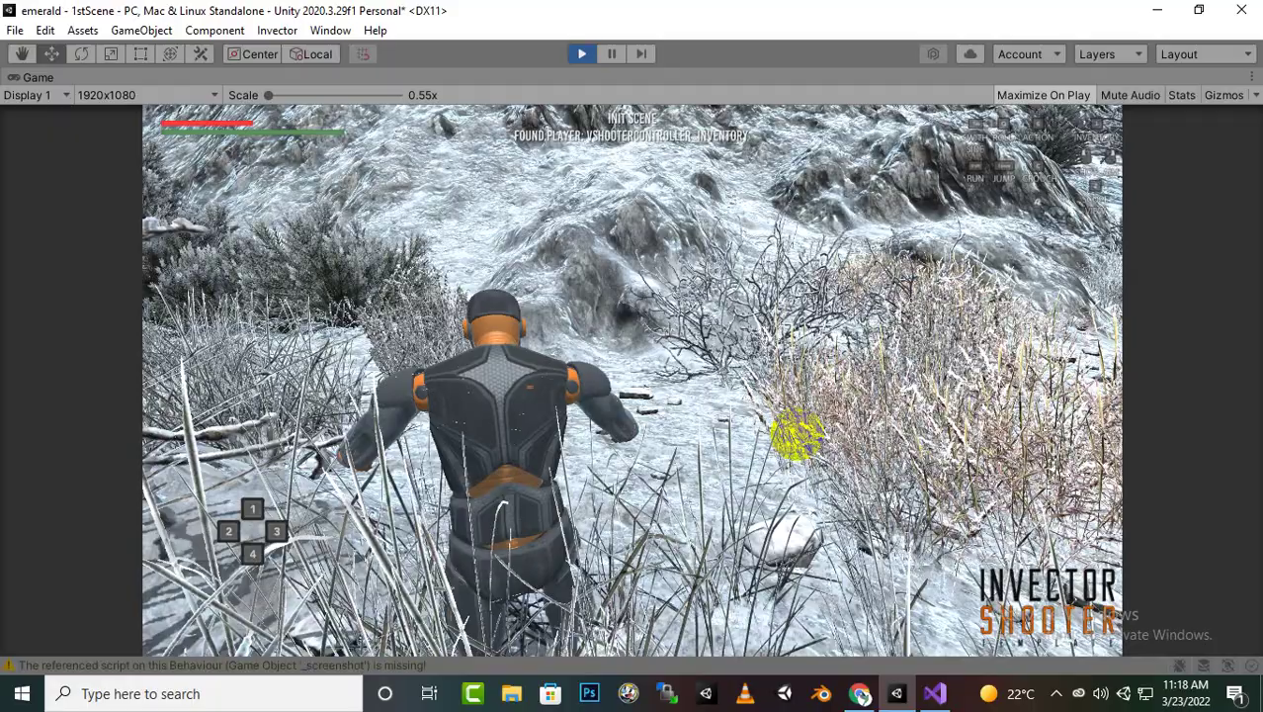
key("w")
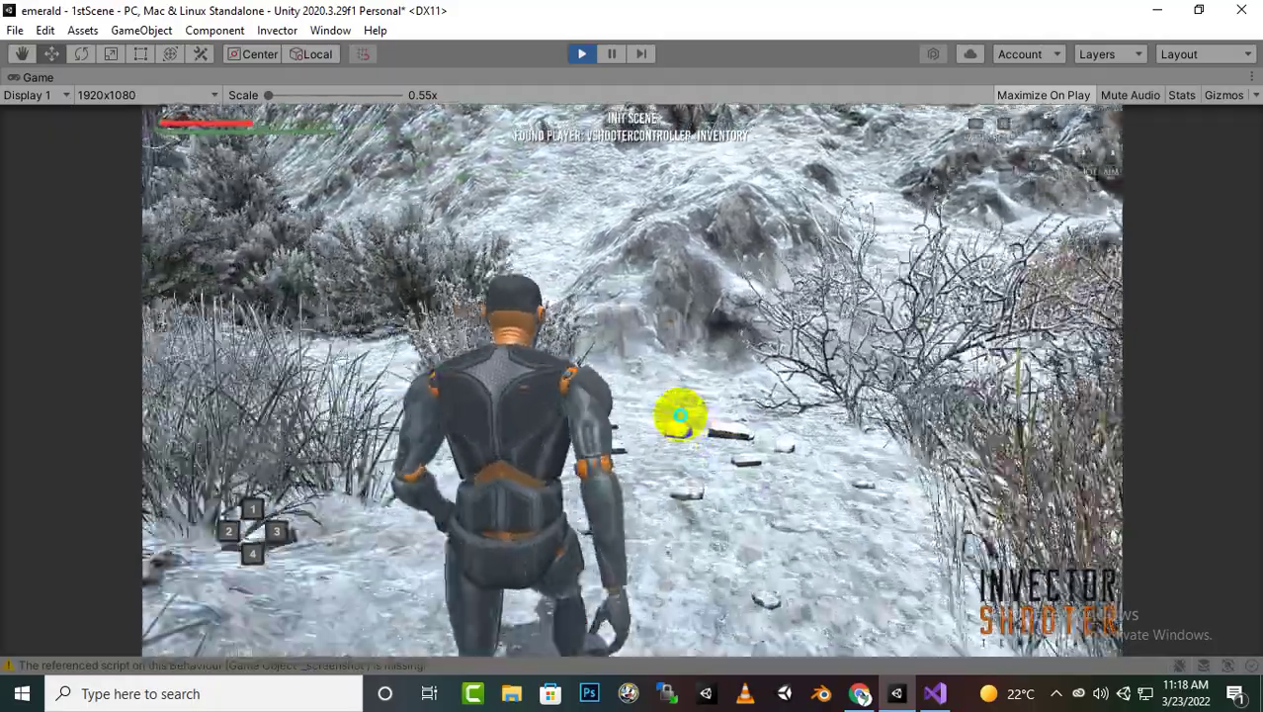
key("w")
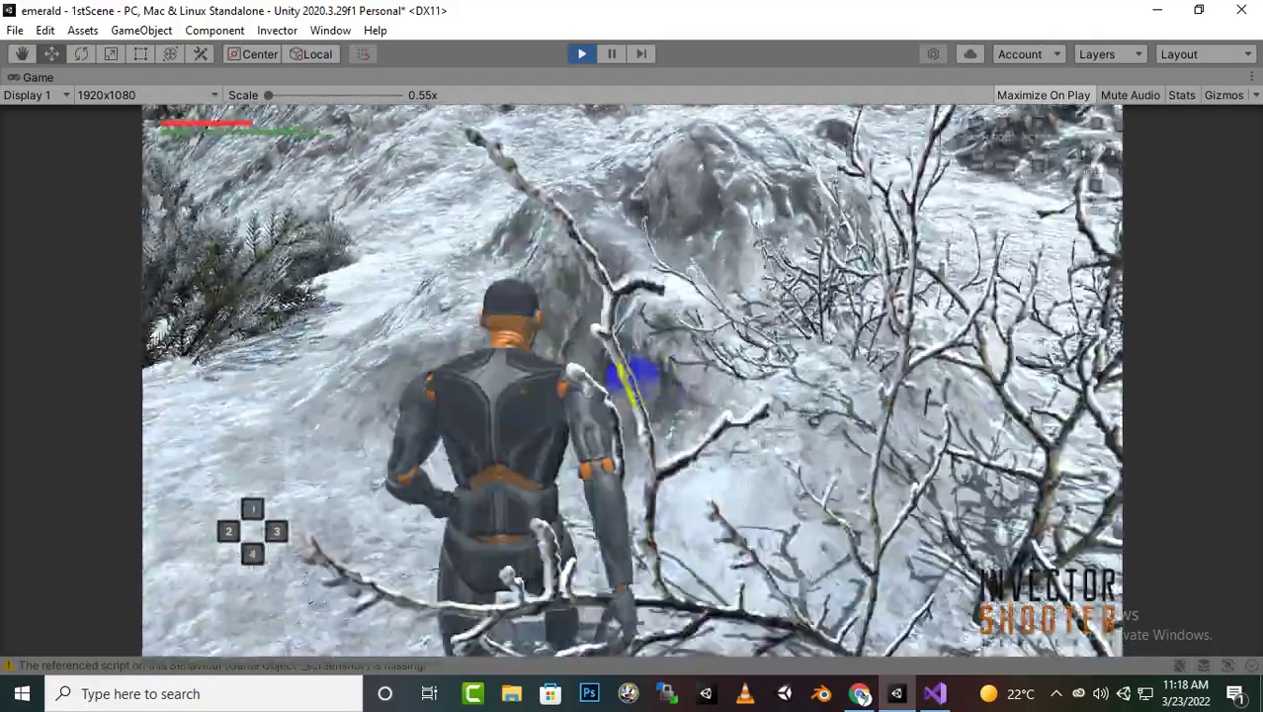
key("w")
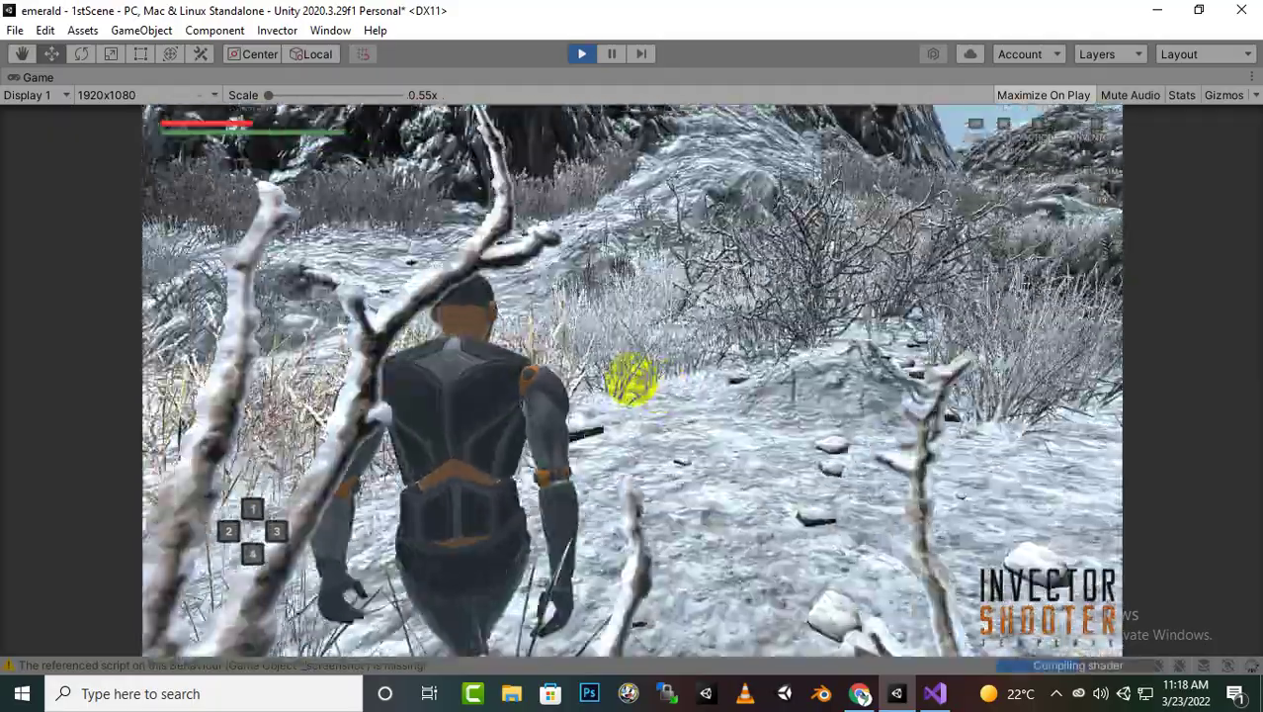
- Walk the character forward, check the Weapons page of the in-game inventory, and stop play mode
key("w")
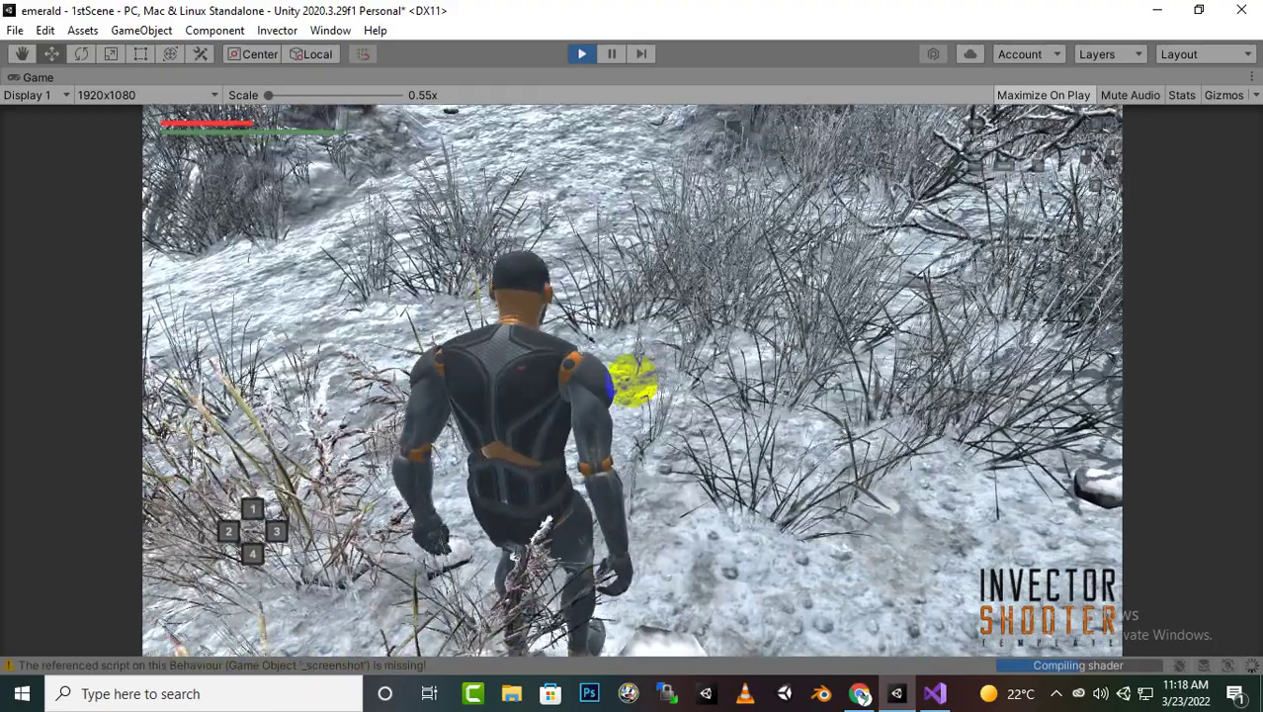
key("i")
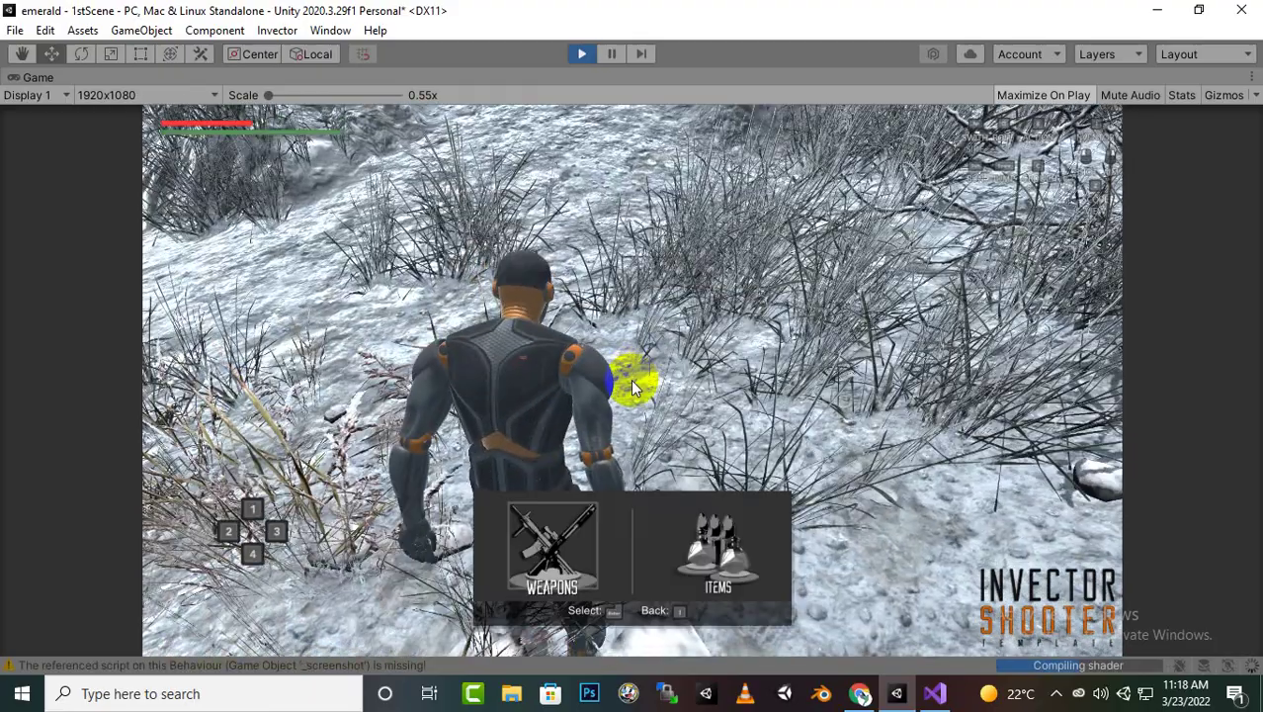
left_click(630, 379)
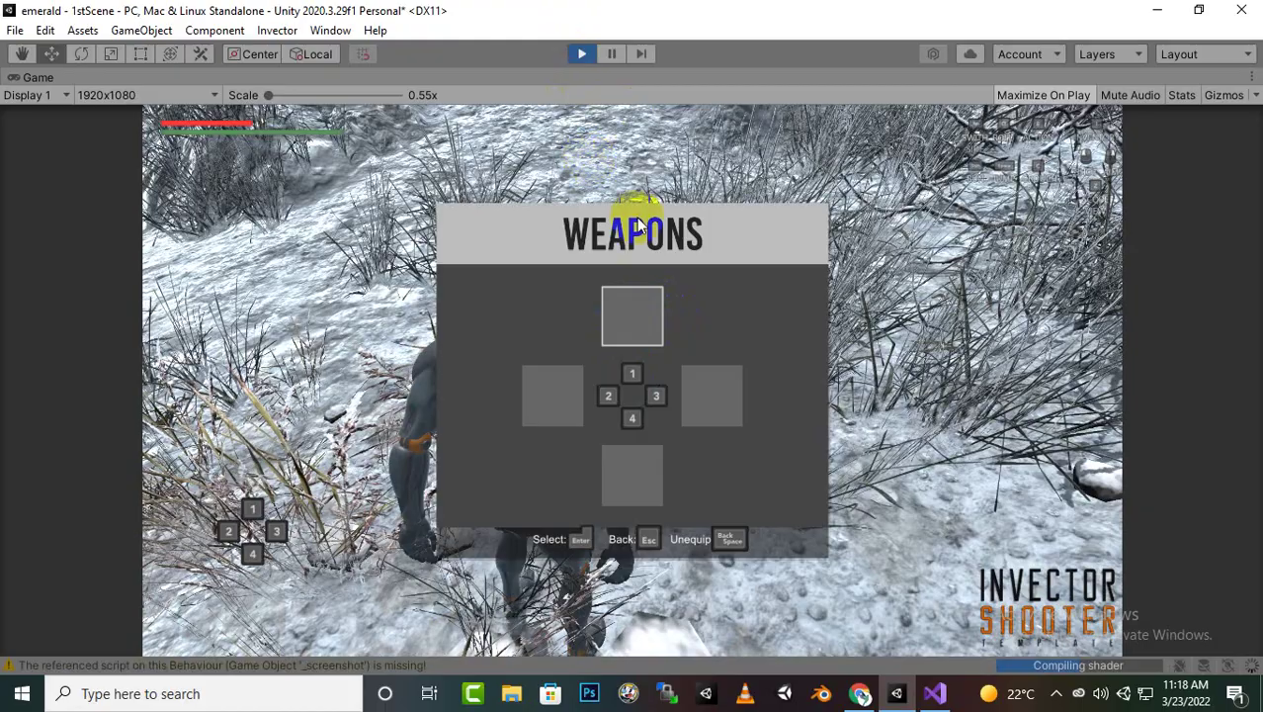
key("Escape")
key("Escape")
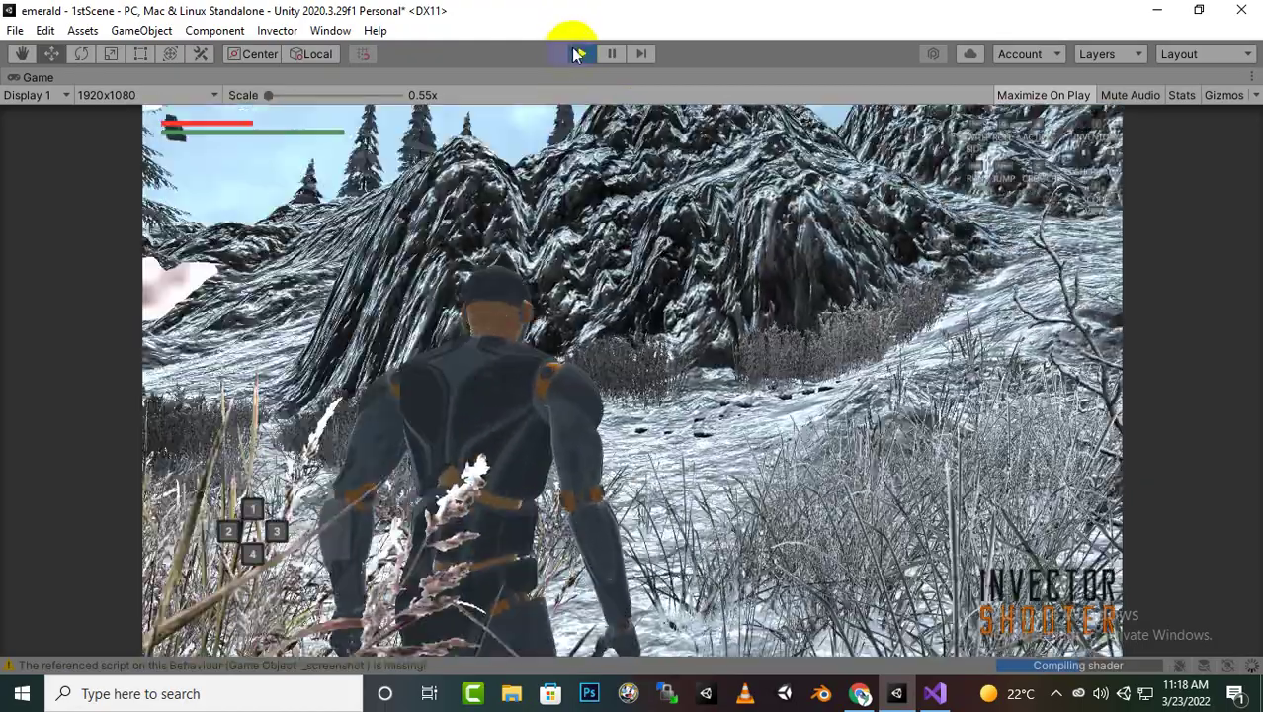
left_click(582, 52)
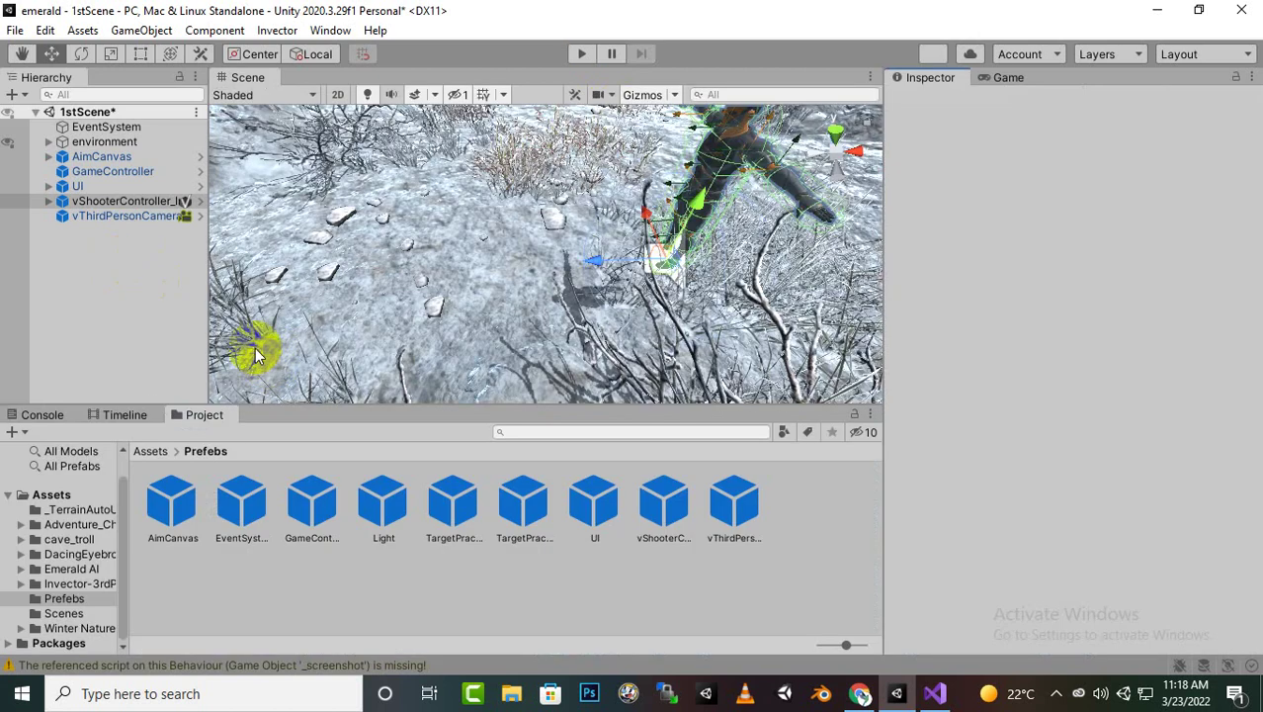
- Select vShooterController_Inventory in the scene and expand the properties of its V Item Manager script
left_click(126, 201)
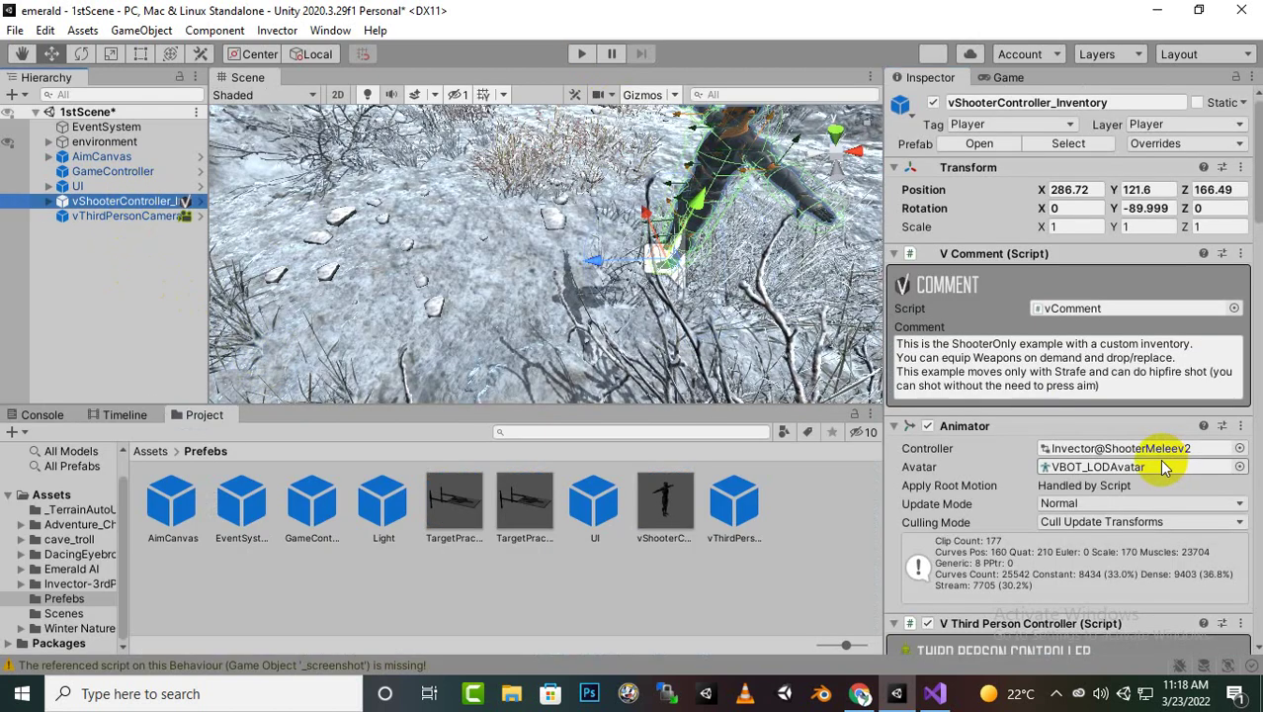
scroll(1004, 425, "down", 5)
scroll(1000, 420, "down", 5)
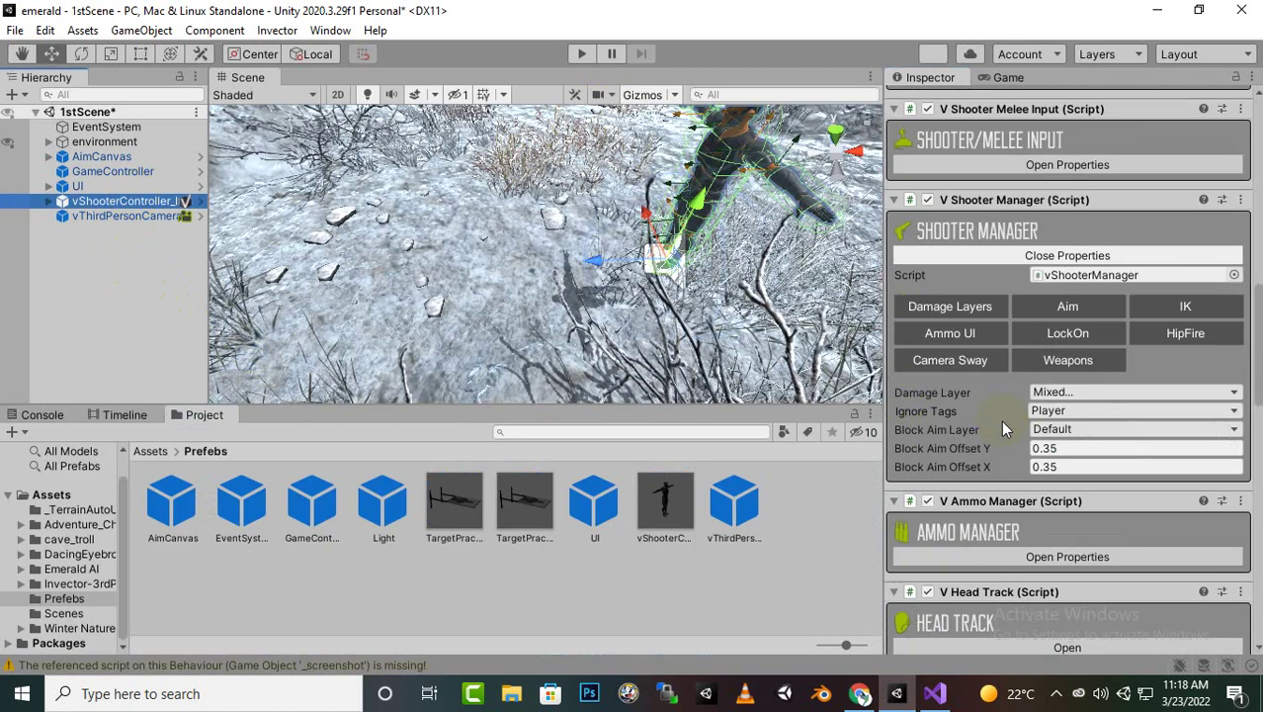
scroll(1001, 420, "down", 10)
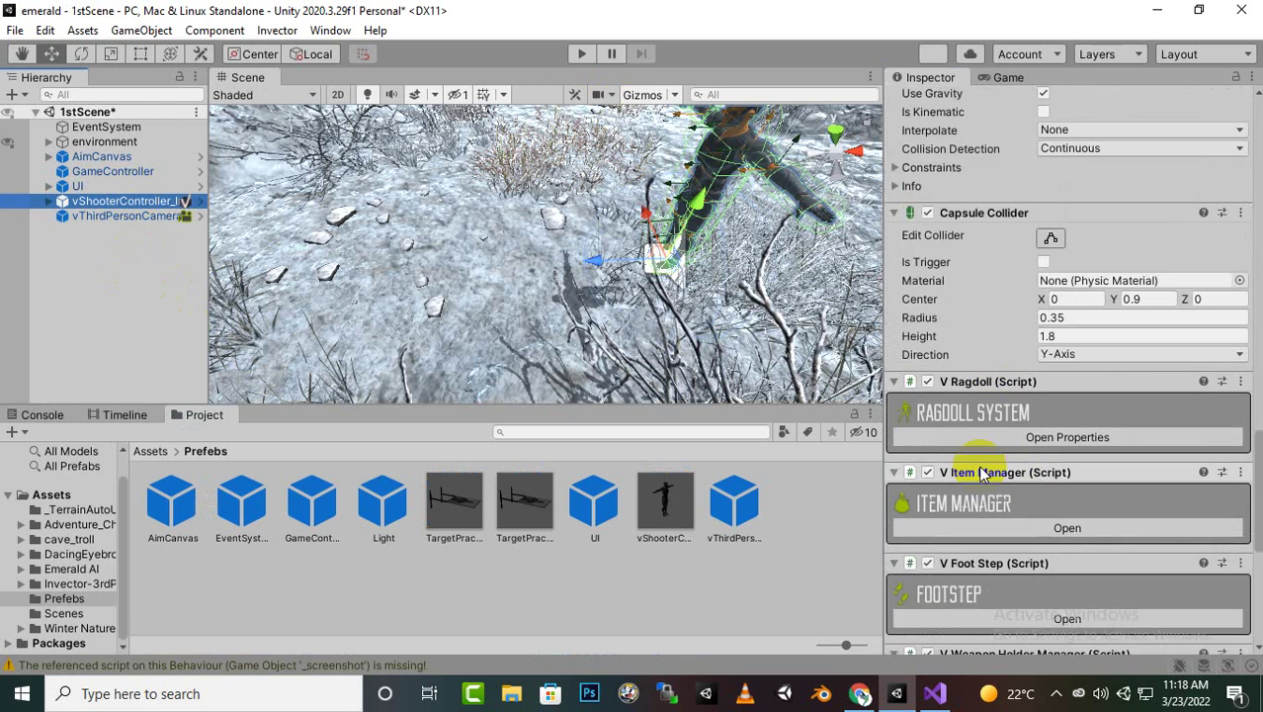
left_click(982, 527)
scroll(1067, 315, "down", 5)
scroll(1084, 332, "up", 2)
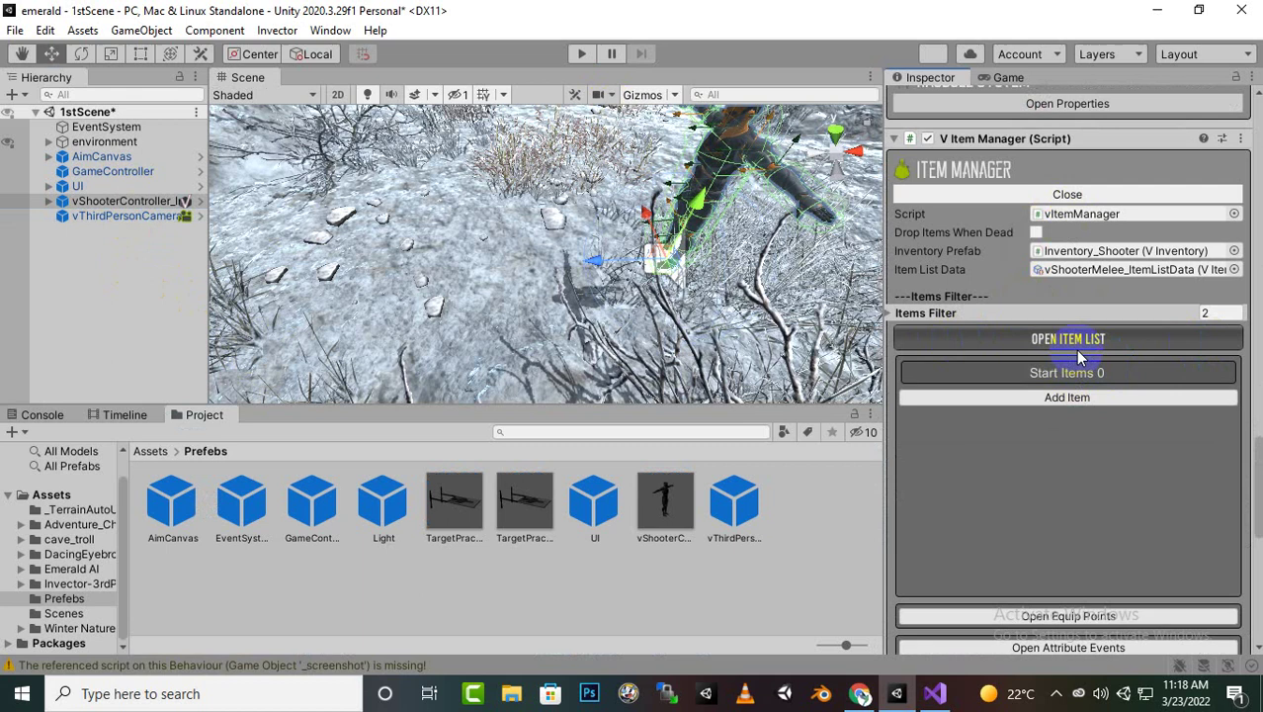
- Examine the Item Manager's item list and the item types available in its Items Filter
left_click(1082, 344)
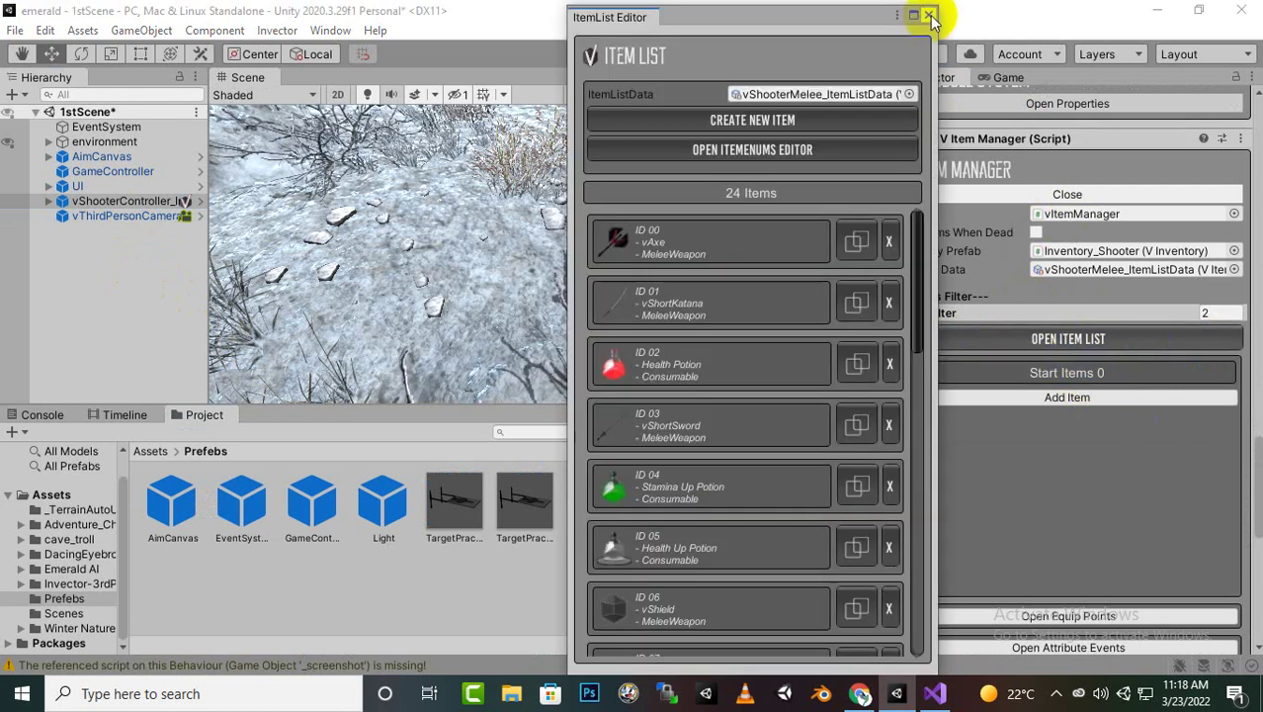
left_click(947, 10)
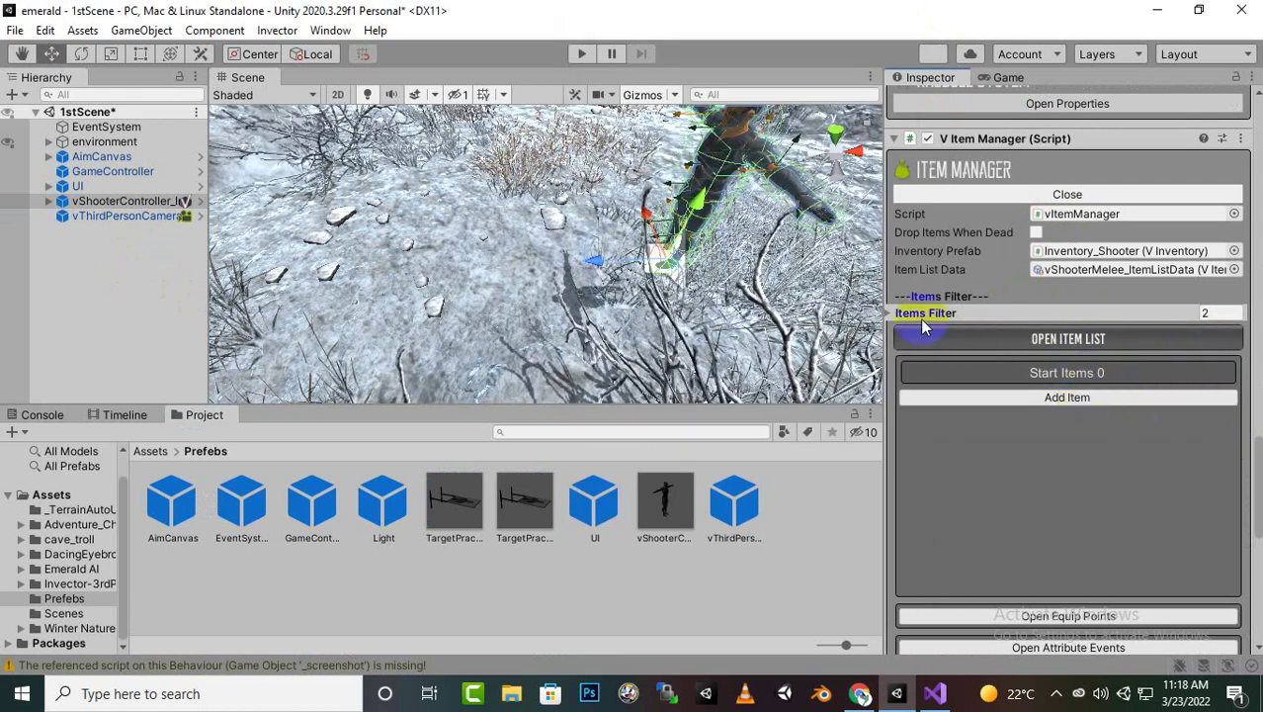
left_click(889, 311)
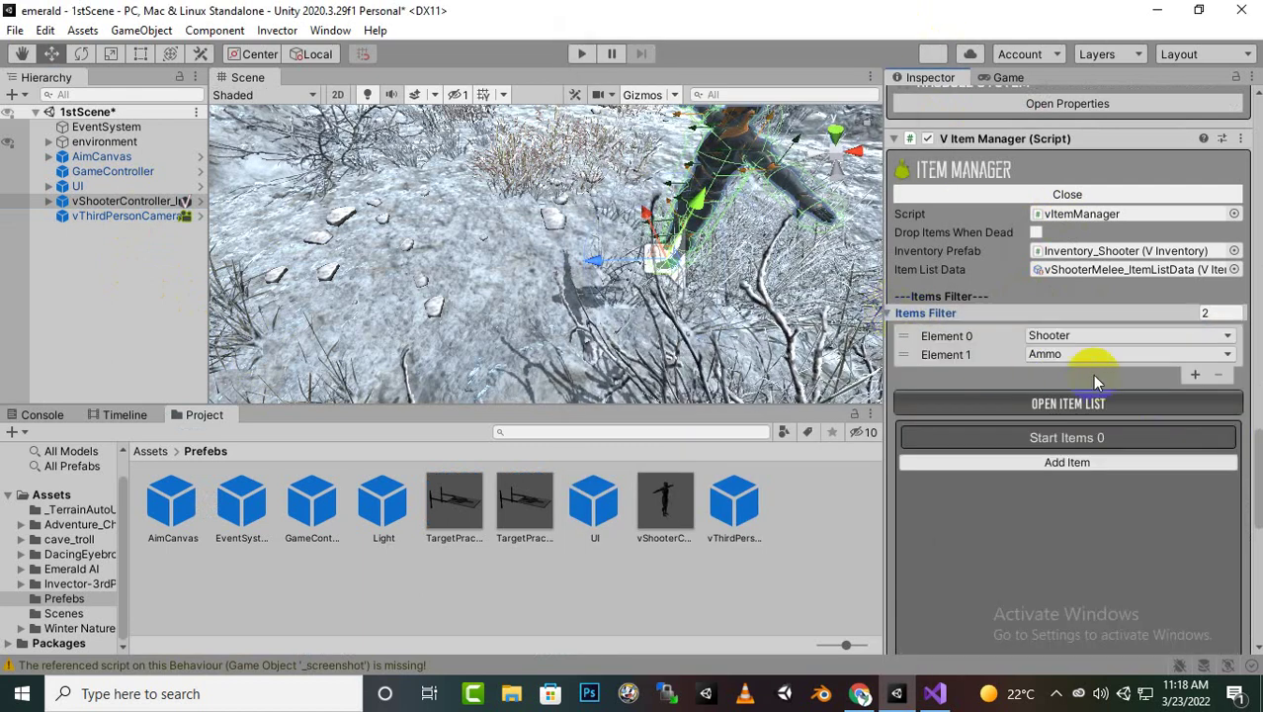
left_click(1082, 336)
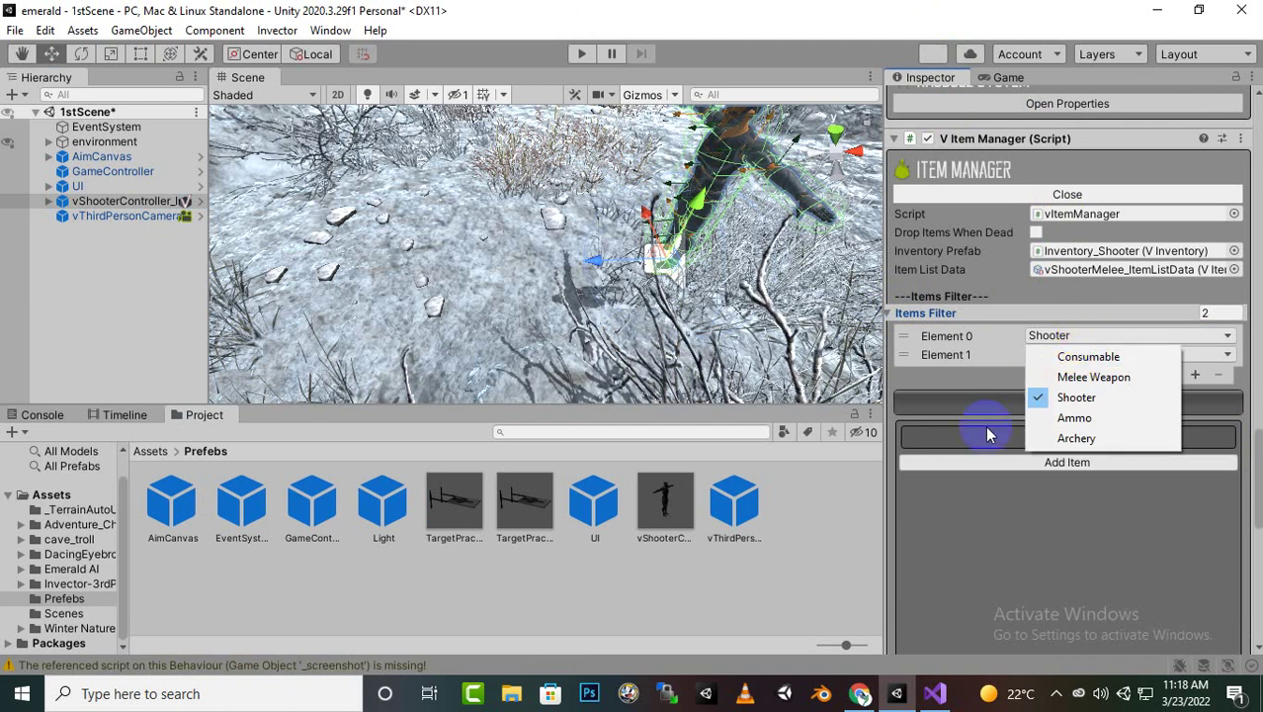
- Add the Handgun to the player's start items and enable Auto Equip for it
left_click(958, 464)
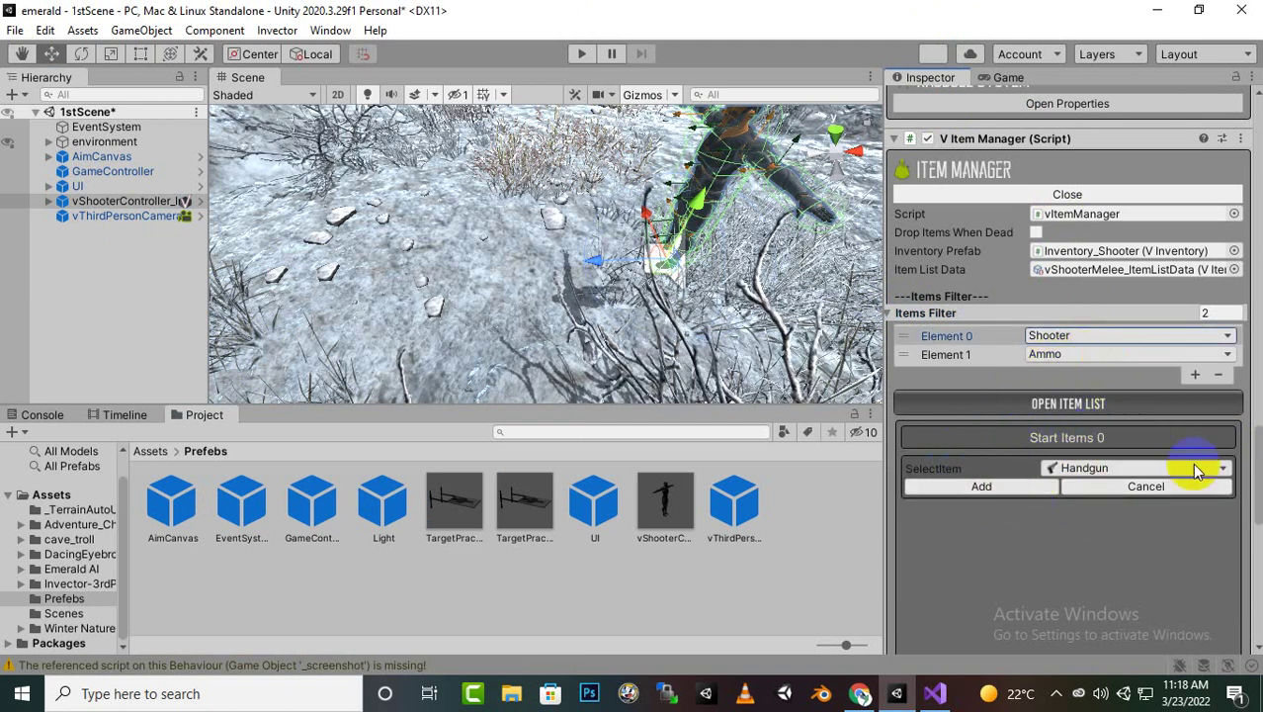
left_click(1011, 485)
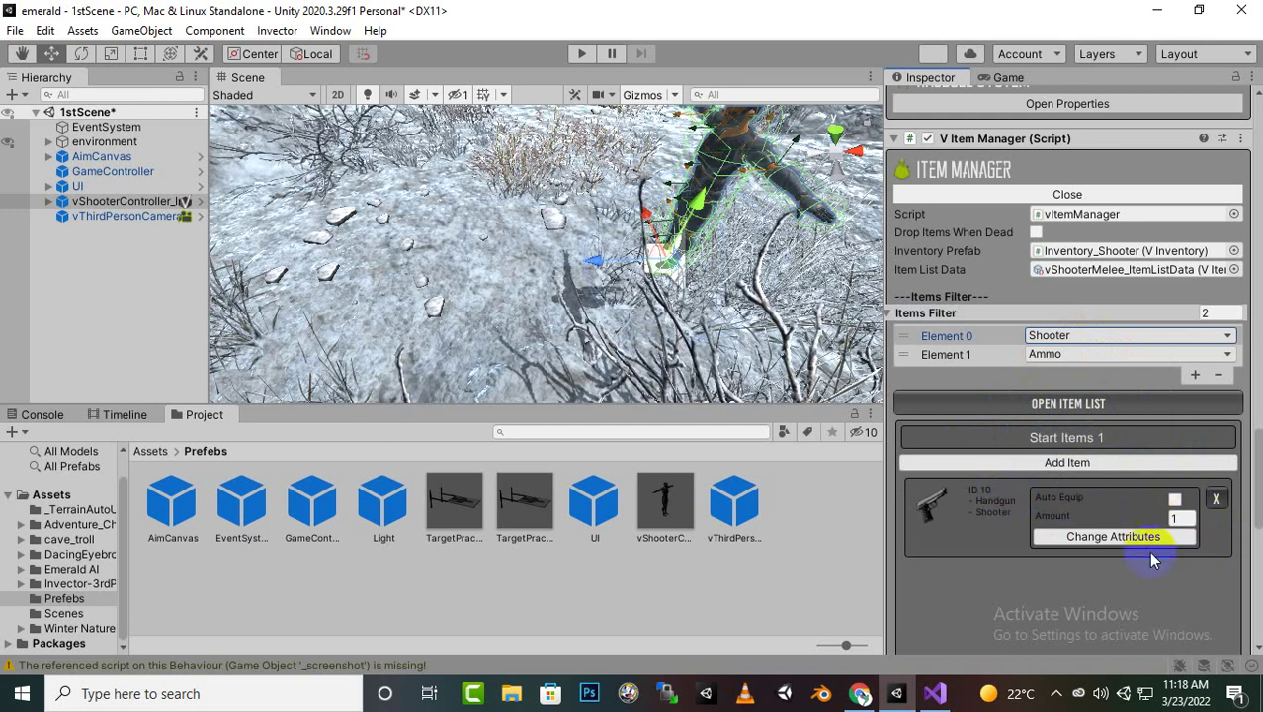
left_click(1174, 499)
- Add the Assault Rifle to the player's start items
left_click(1066, 462)
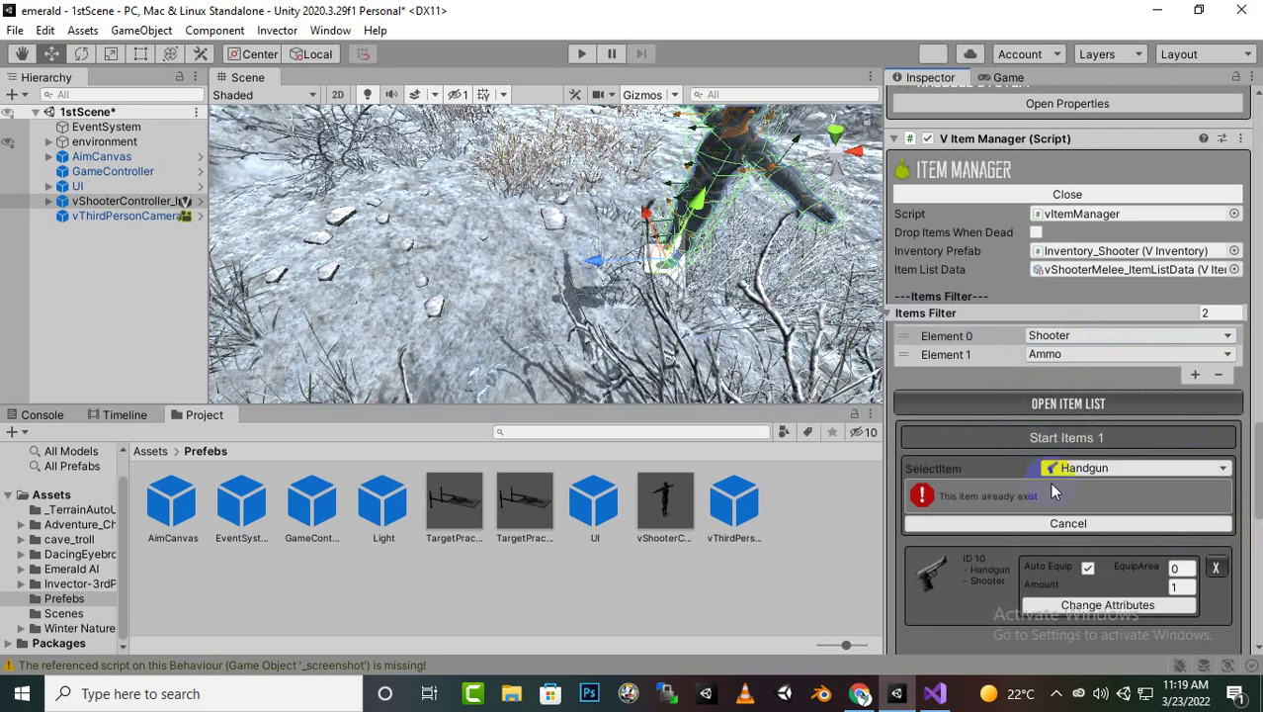
left_click(1104, 470)
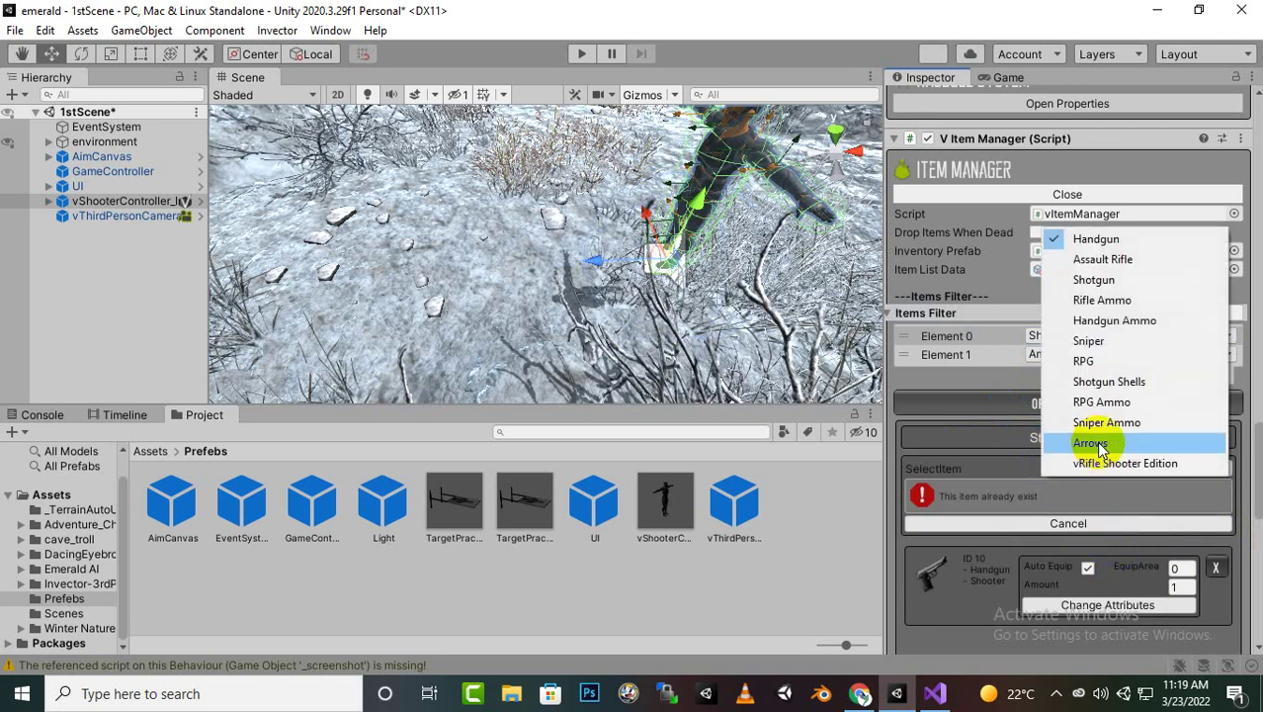
left_click(1120, 260)
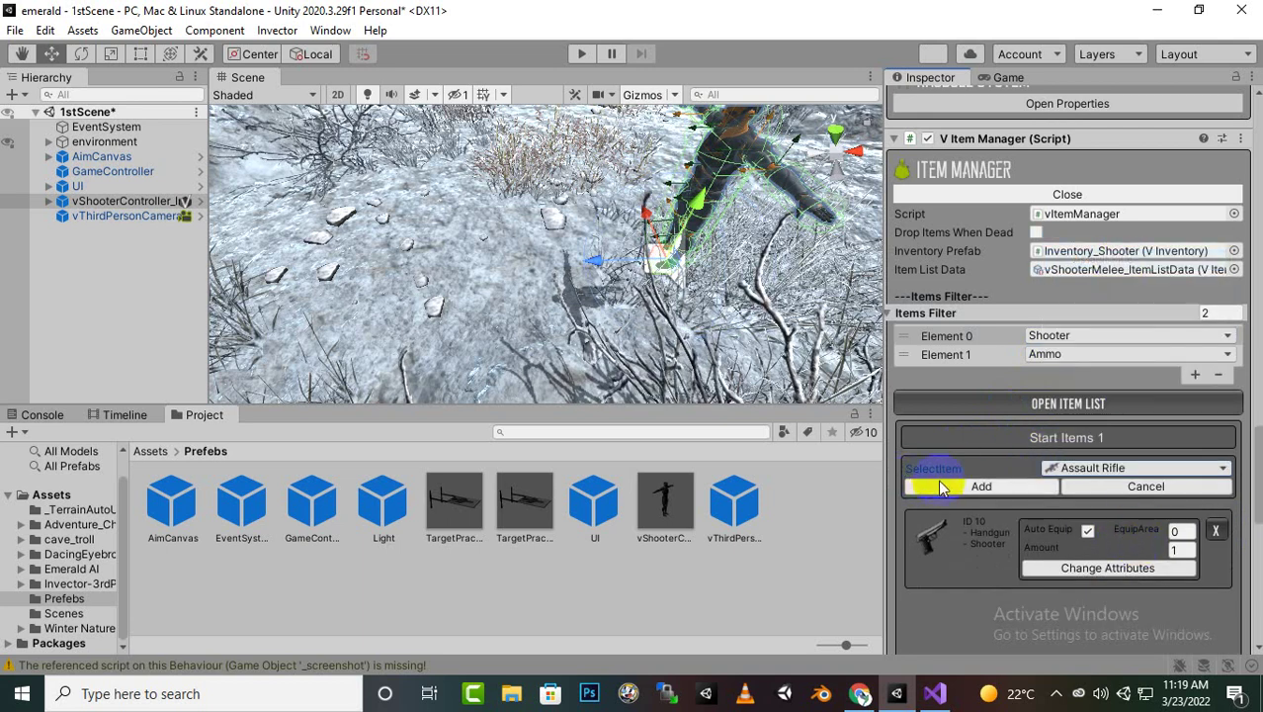
left_click(942, 487)
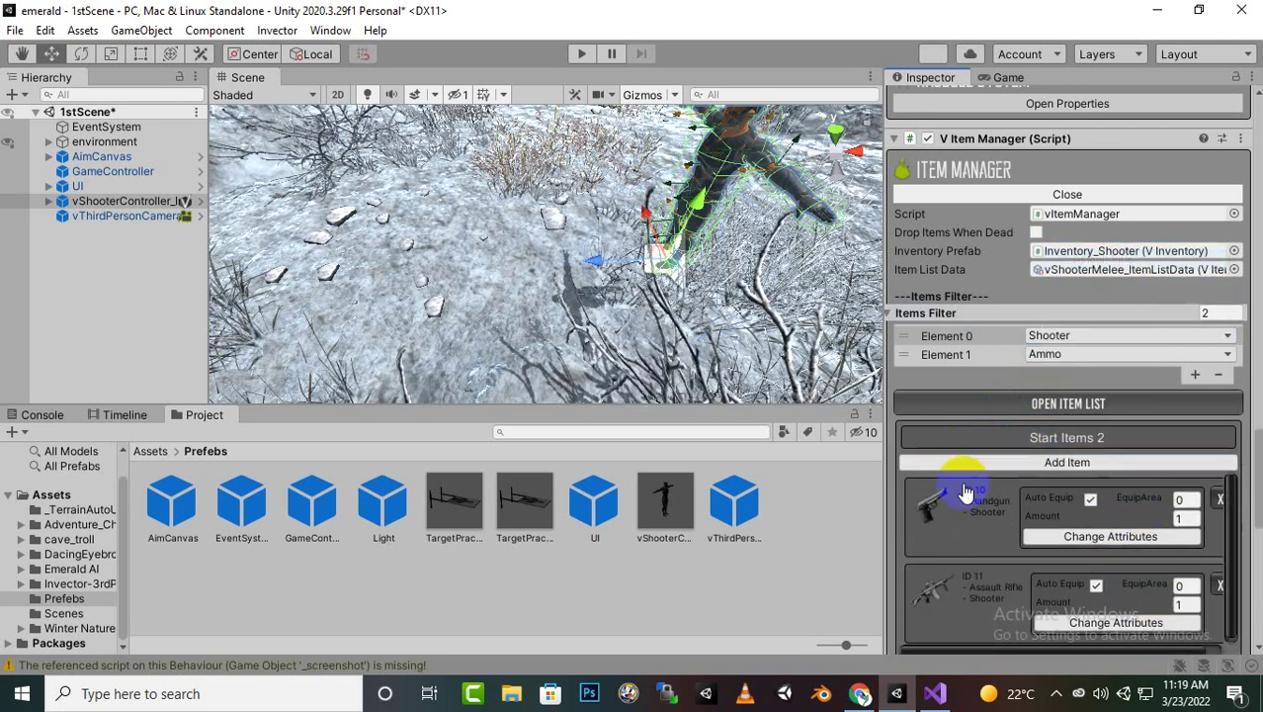
- Add the Shotgun to the player's start items
left_click(1103, 463)
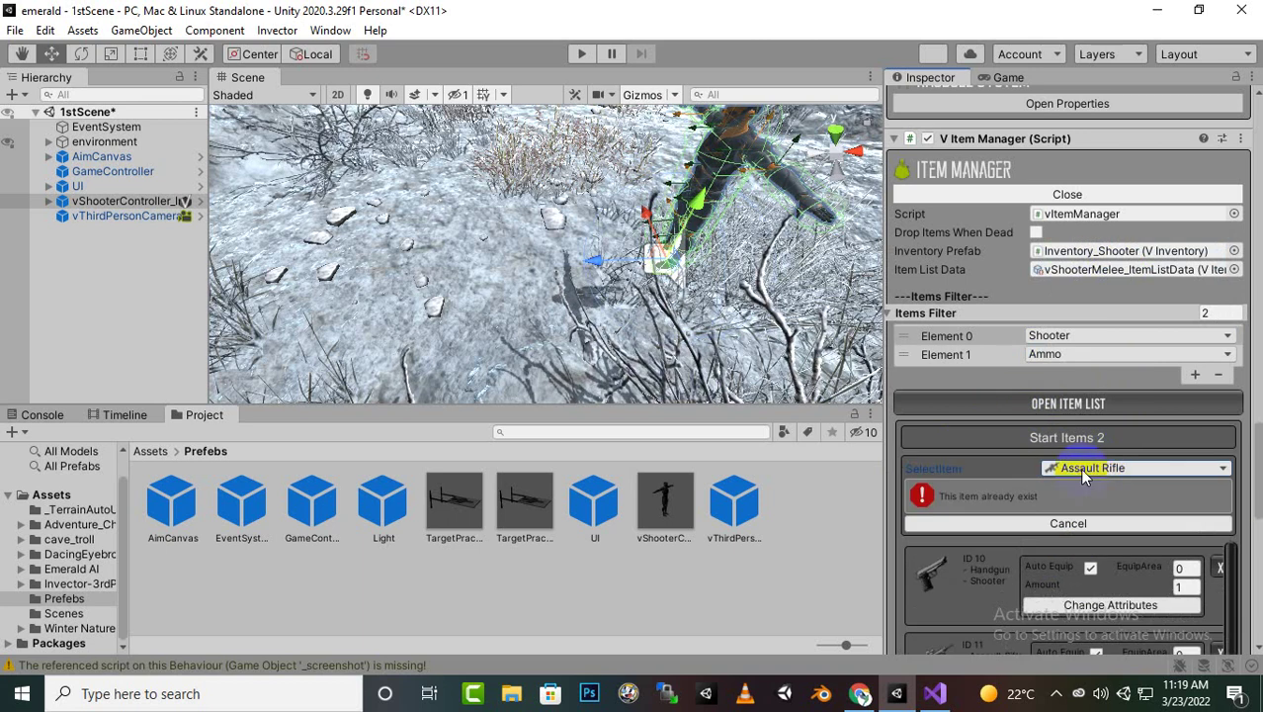
left_click(1084, 470)
left_click(1128, 280)
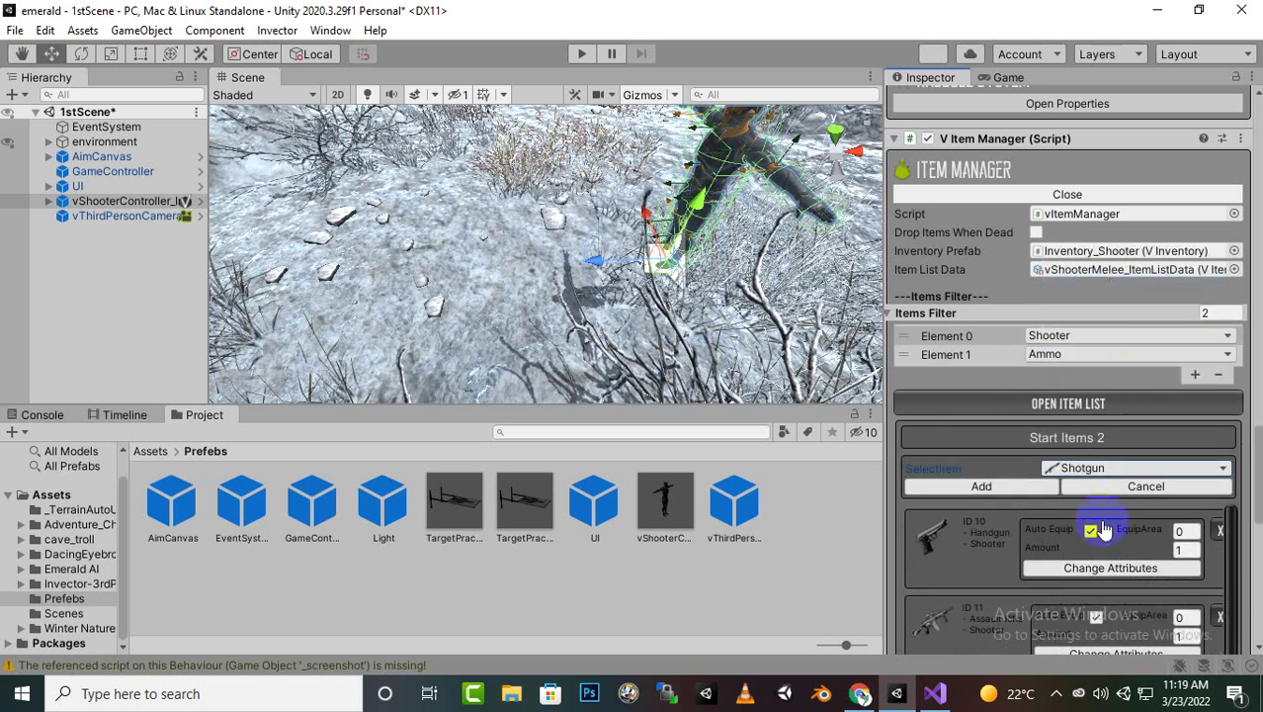
left_click(984, 494)
- Add the Sniper to the player's start items and review the entries in the start items list
left_click(1097, 465)
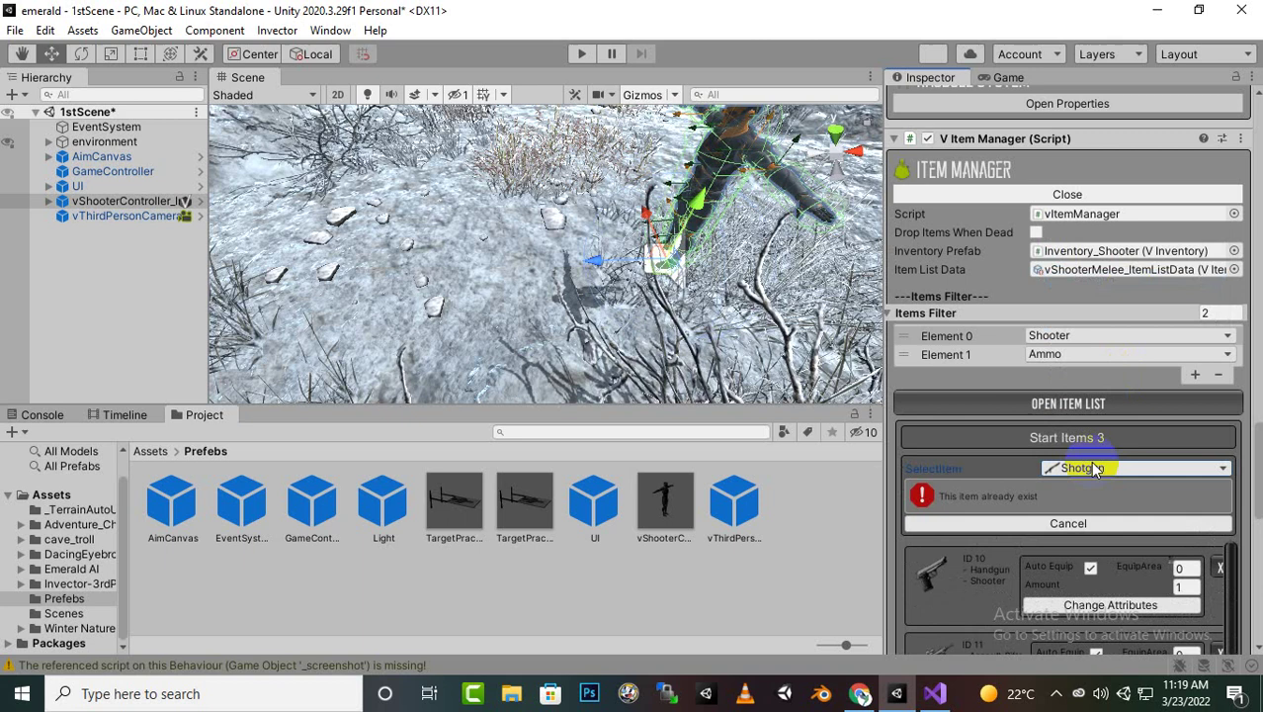
left_click(1084, 466)
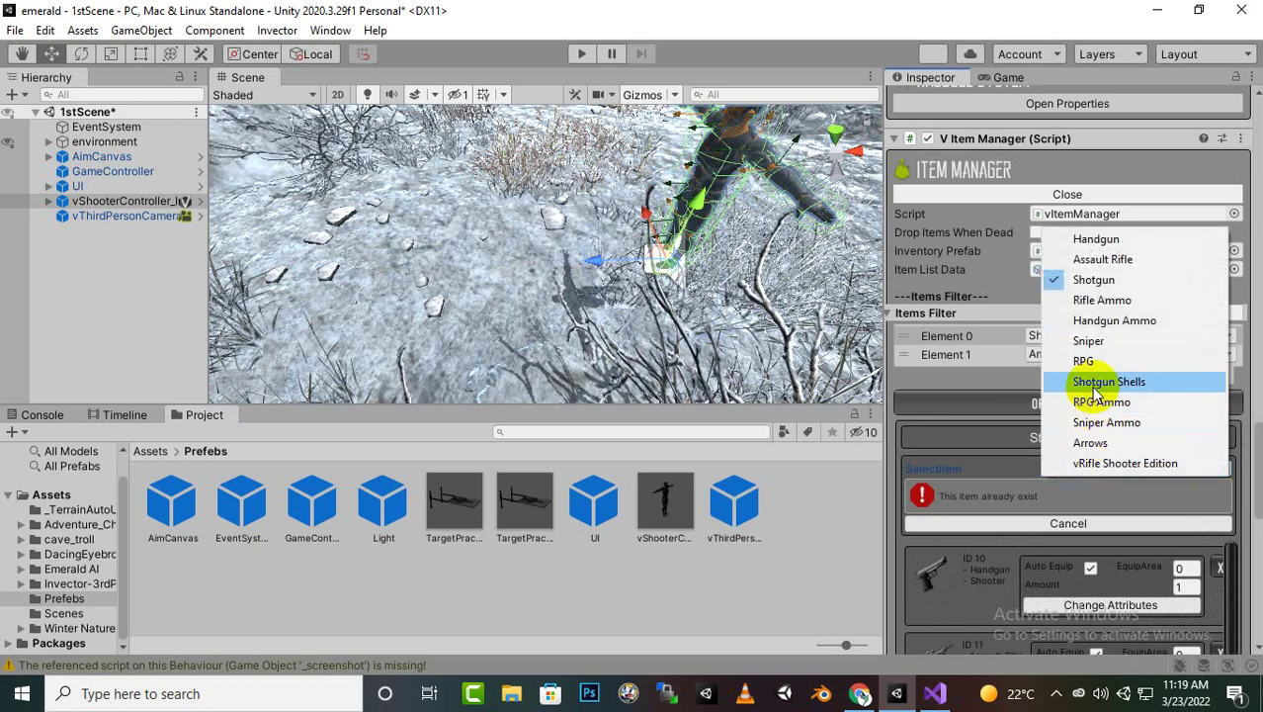
left_click(1099, 344)
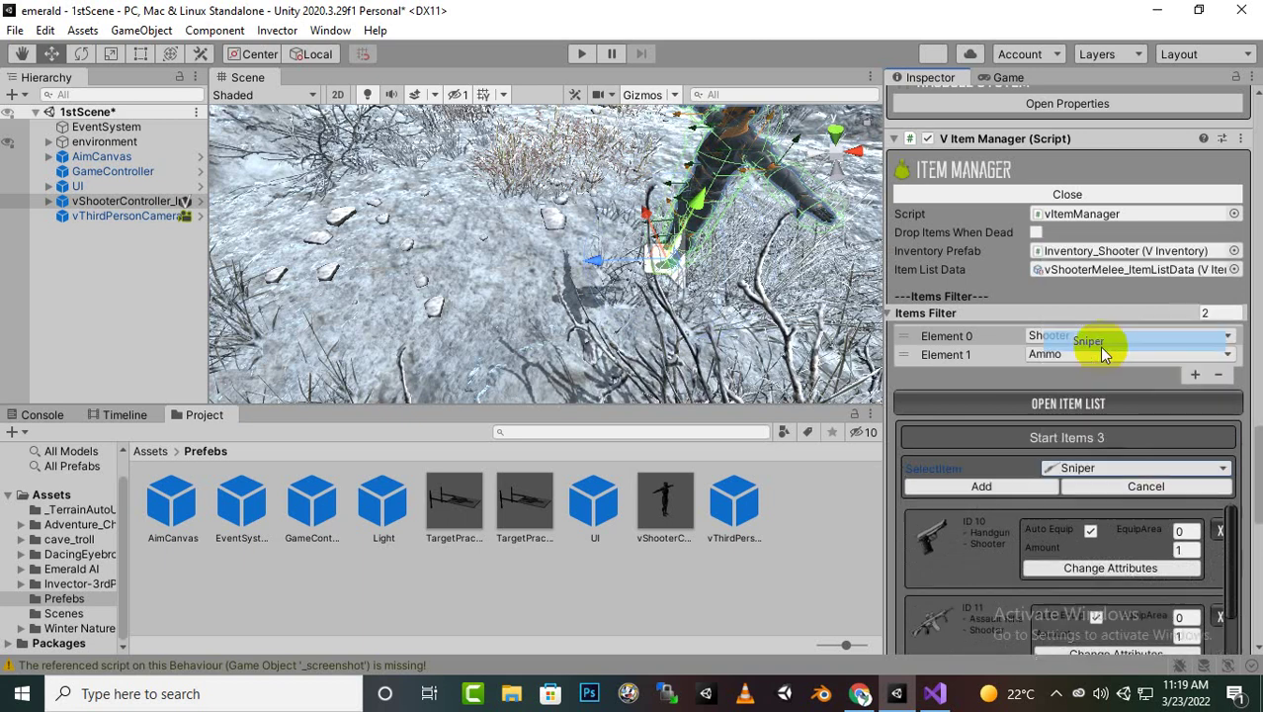
left_click(993, 484)
scroll(1024, 582, "down", 3)
scroll(1058, 451, "down", 2)
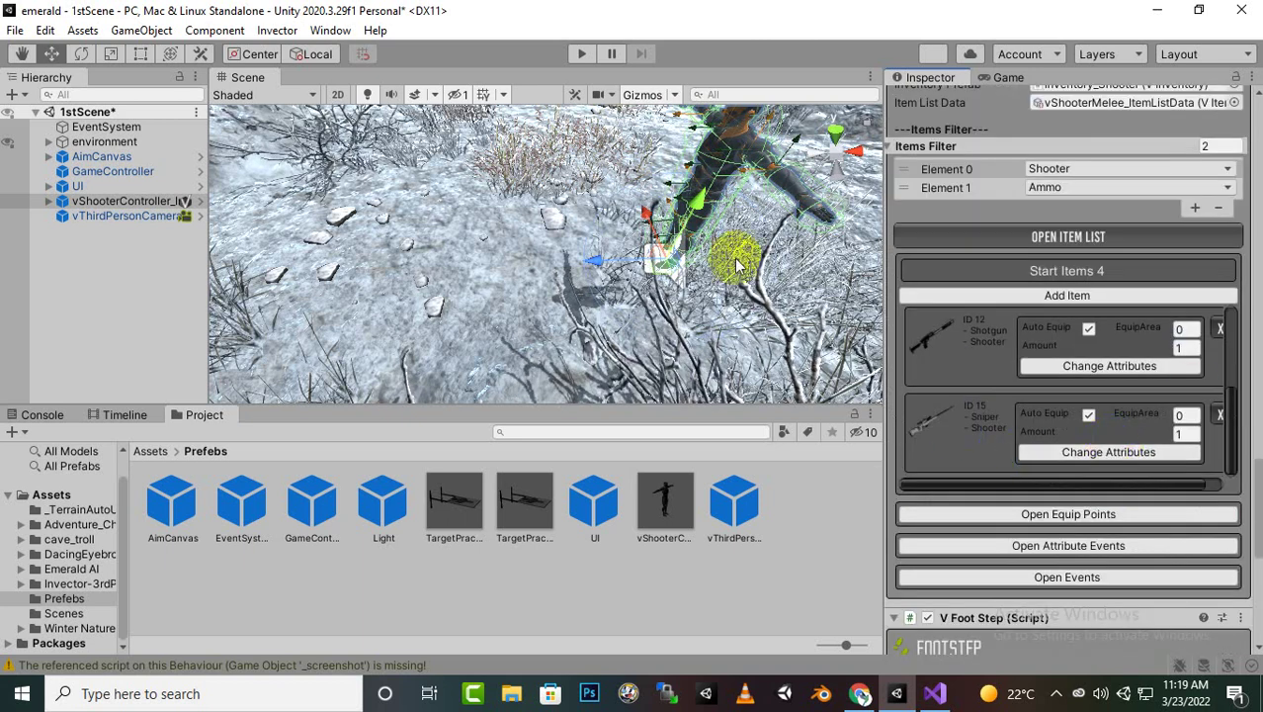
- Play the scene and test moving, aiming and shooting with the equipped handgun
left_click(583, 55)
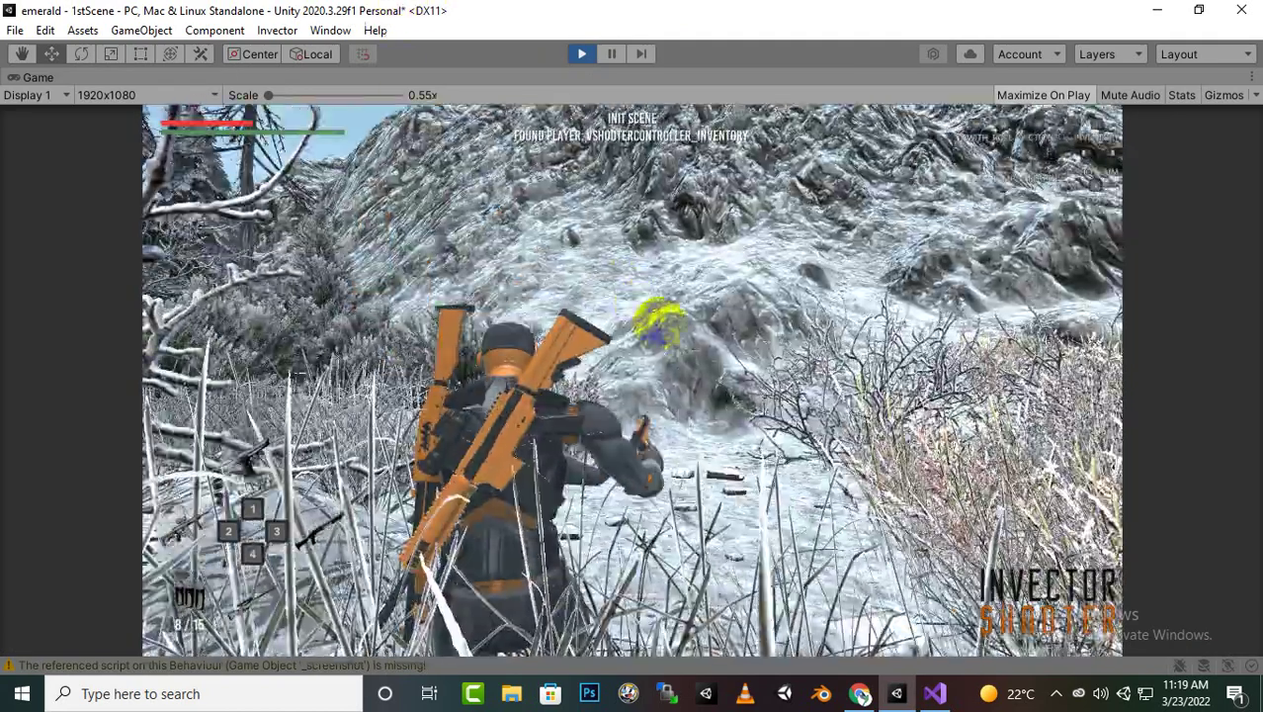
key("w")
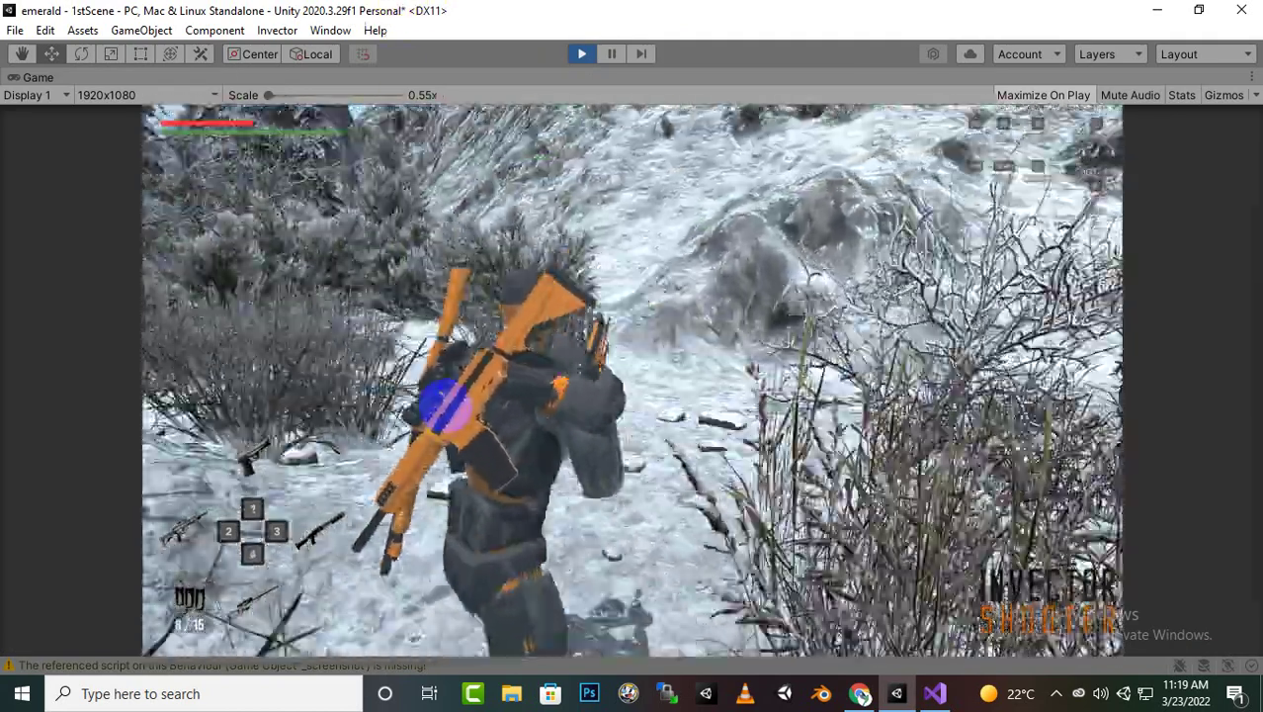
left_click(633, 380)
right_click_drag(633, 380, 633, 379)
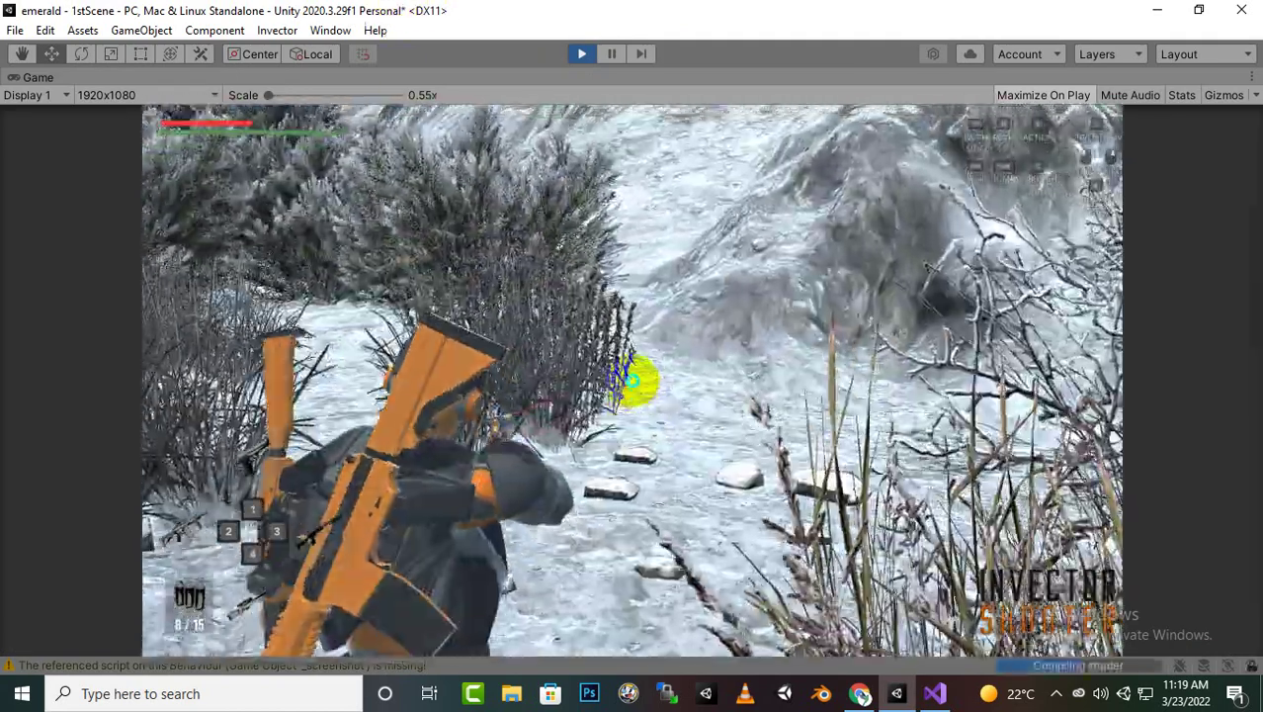
key("s")
key("q")
left_click(633, 379)
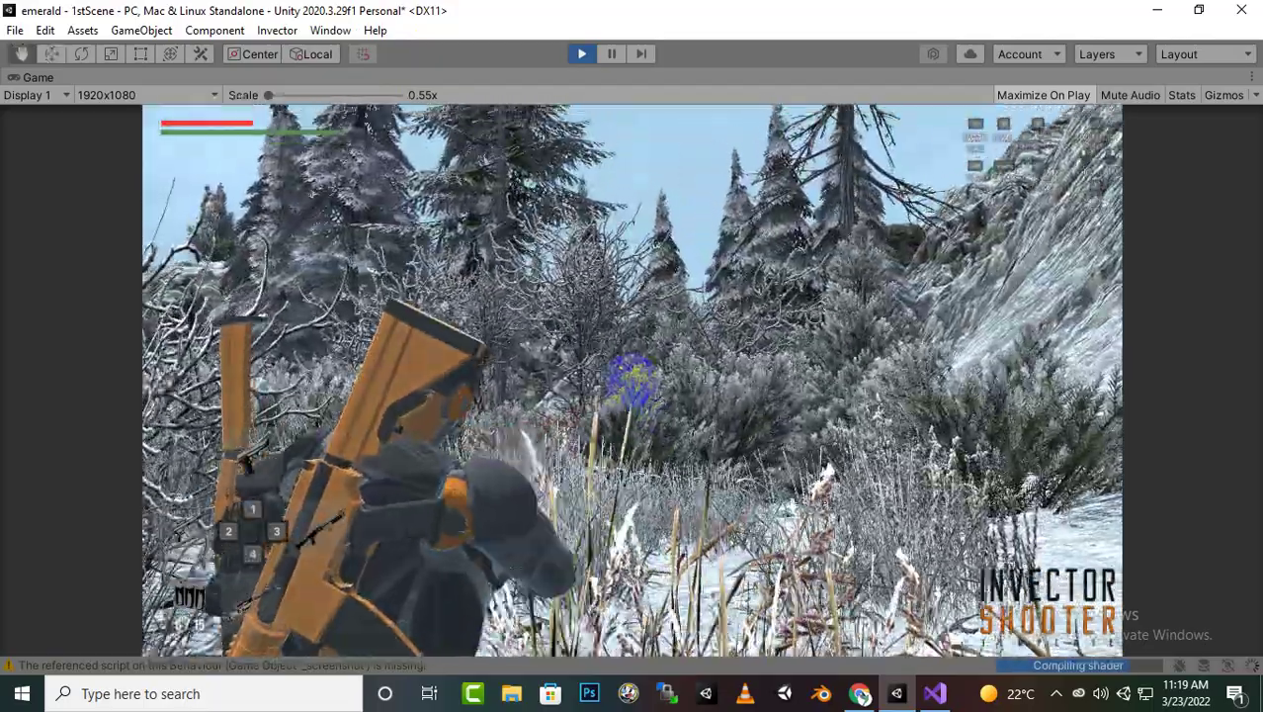
- Walk forward, switch to the assault rifle, aim and fire several shots, and stop play mode
key("w")
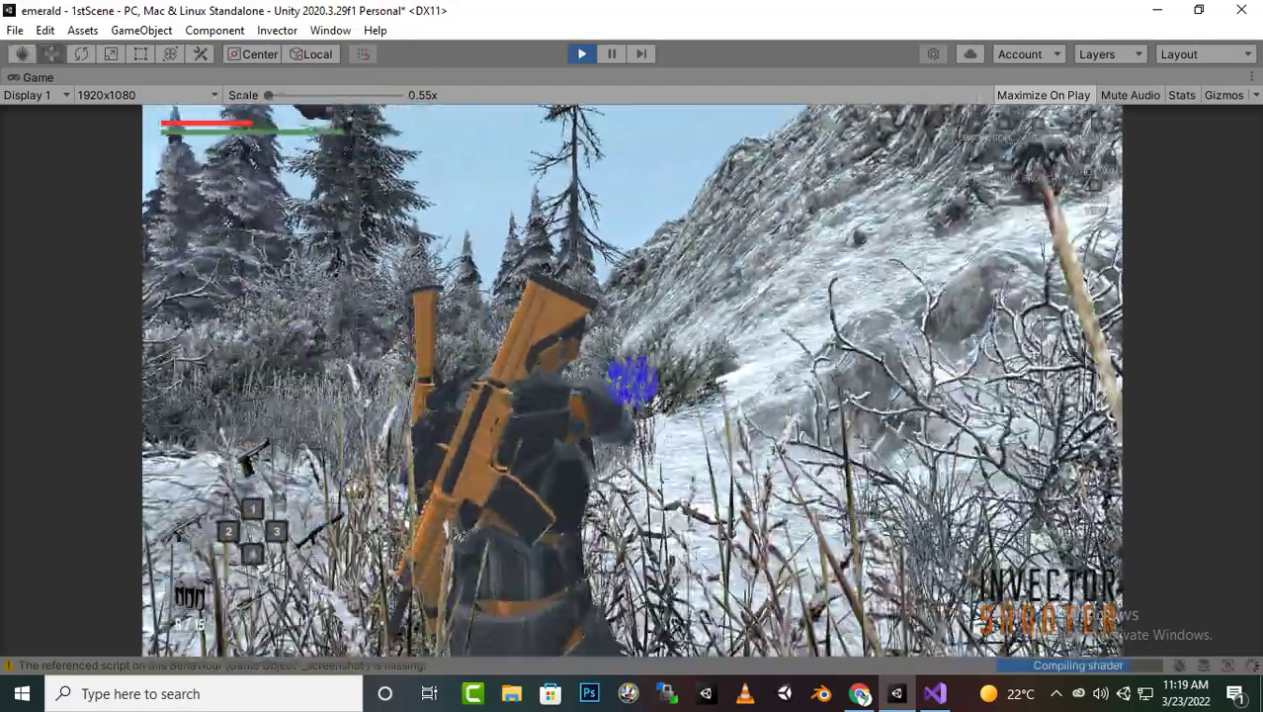
key("w")
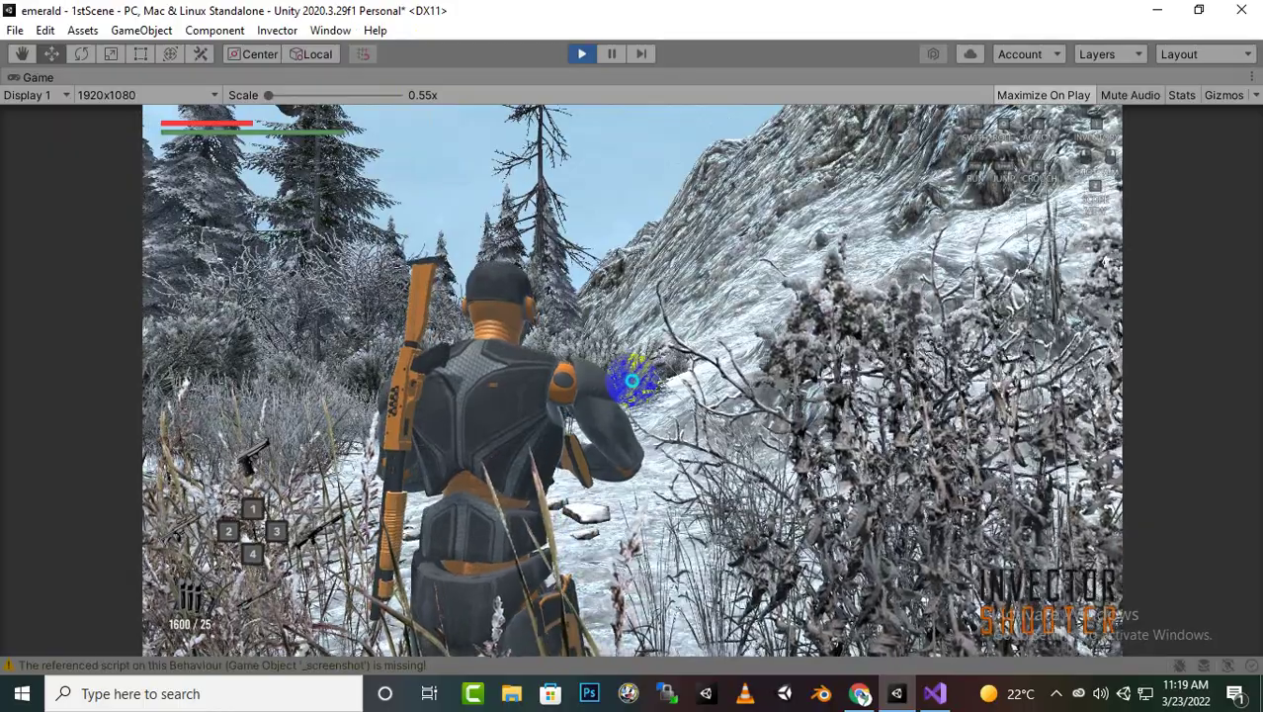
right_click_drag(633, 379, 633, 379)
left_click(633, 379)
left_click(633, 379)
left_click(633, 380)
key("Escape")
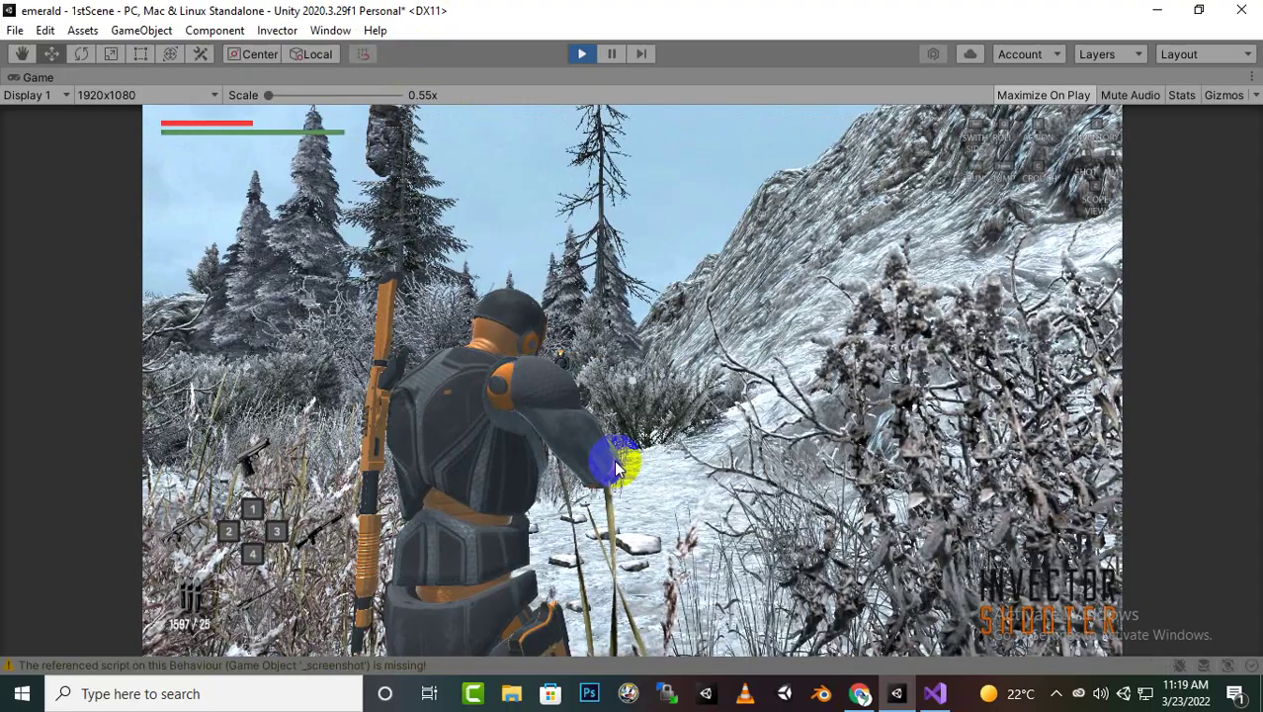
right_click_drag(615, 460, 614, 460)
left_click(588, 50)
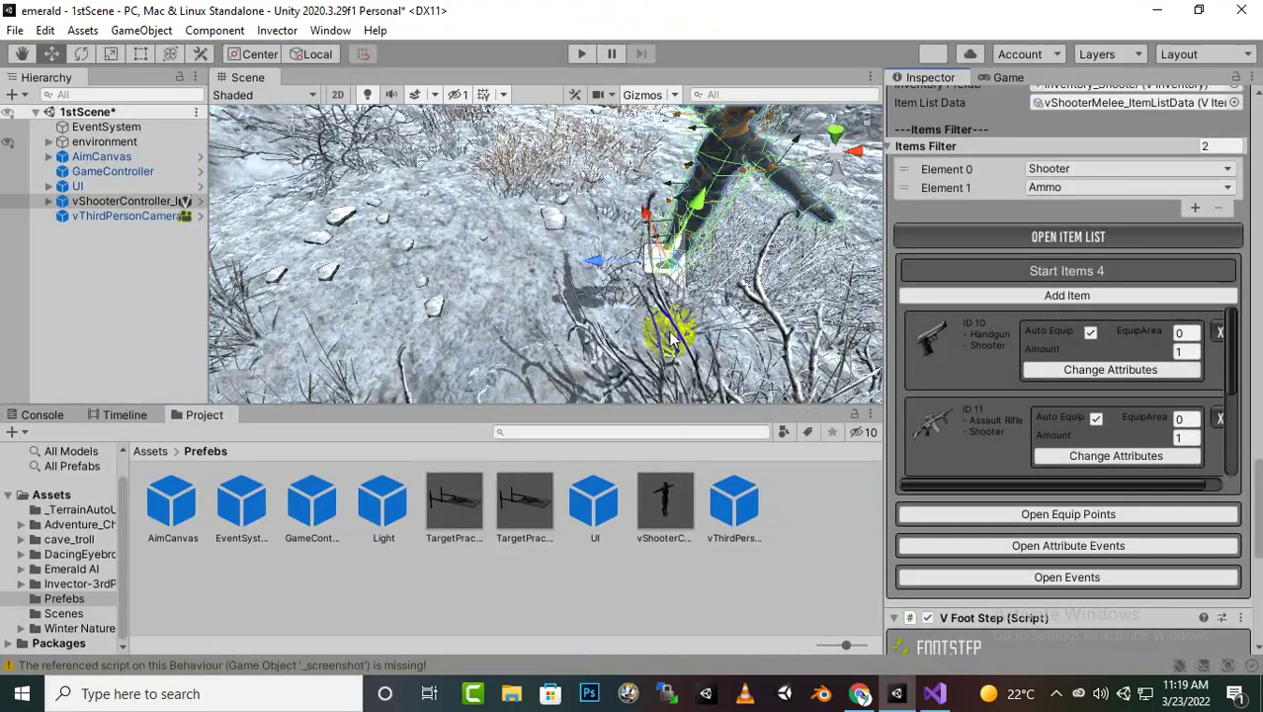
- Zoom the scene view out around the player and show the project's root Assets folder
scroll(351, 306, "down", 1)
middle_click_drag(351, 307, 338, 338)
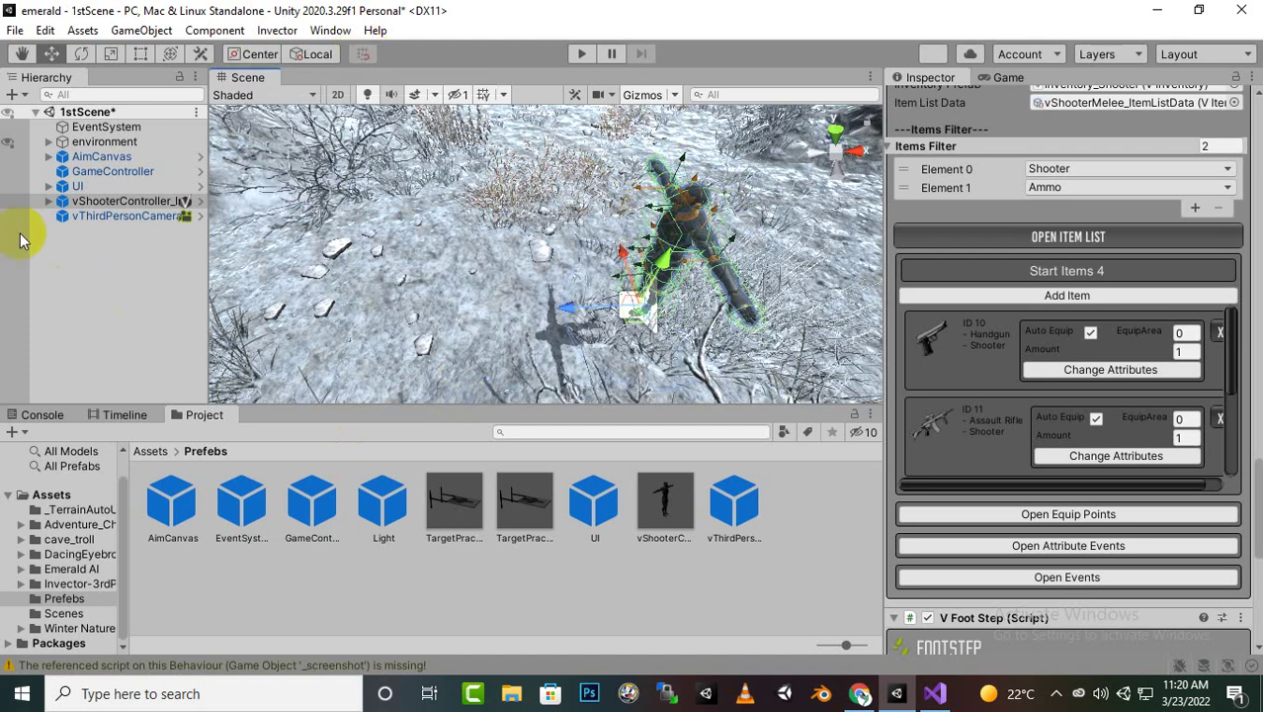
left_click(163, 451)
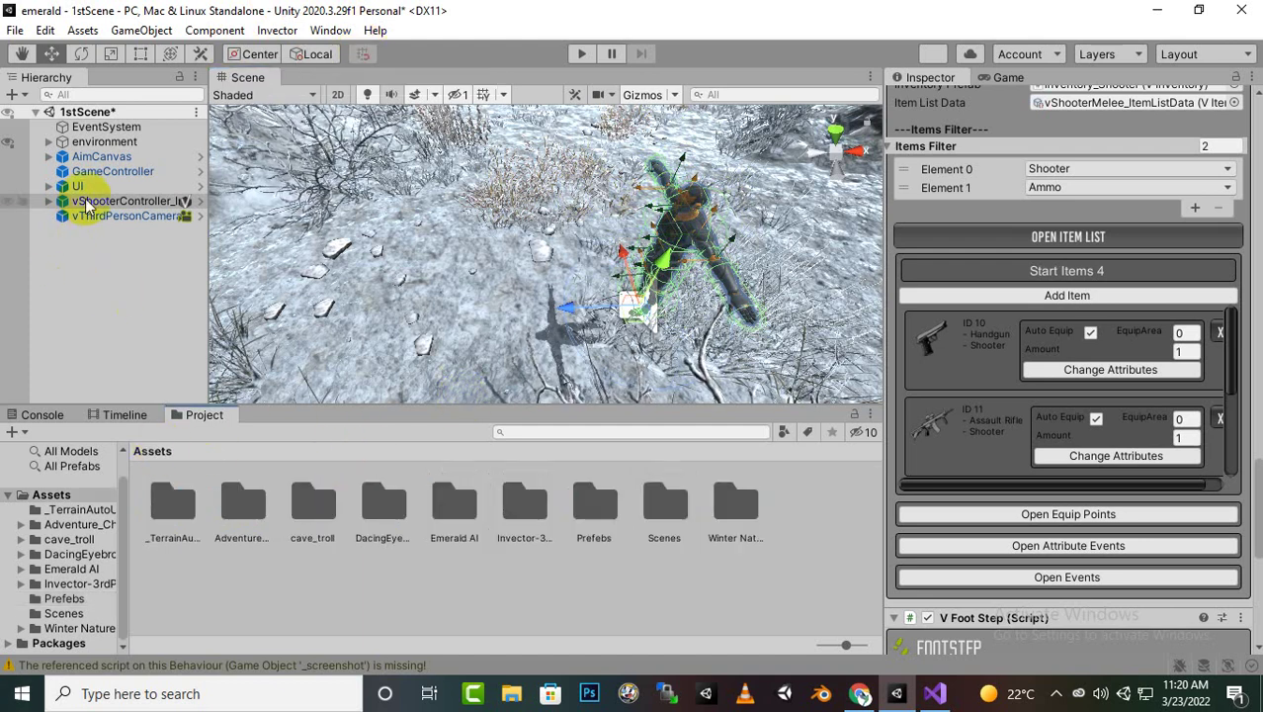
- Examine the child objects of UI and vShooterController_Inventory, and review the shooter controller's components up to its Transform
left_click(49, 187)
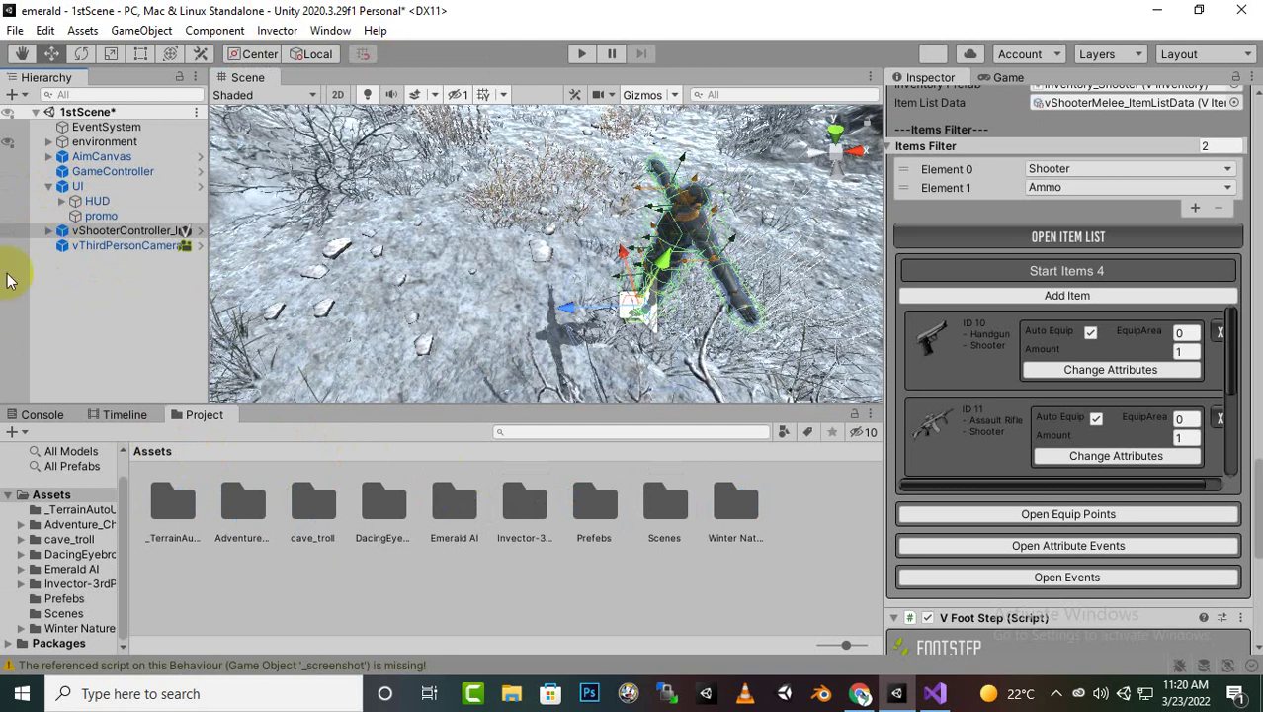
left_click(48, 231)
left_click(141, 231)
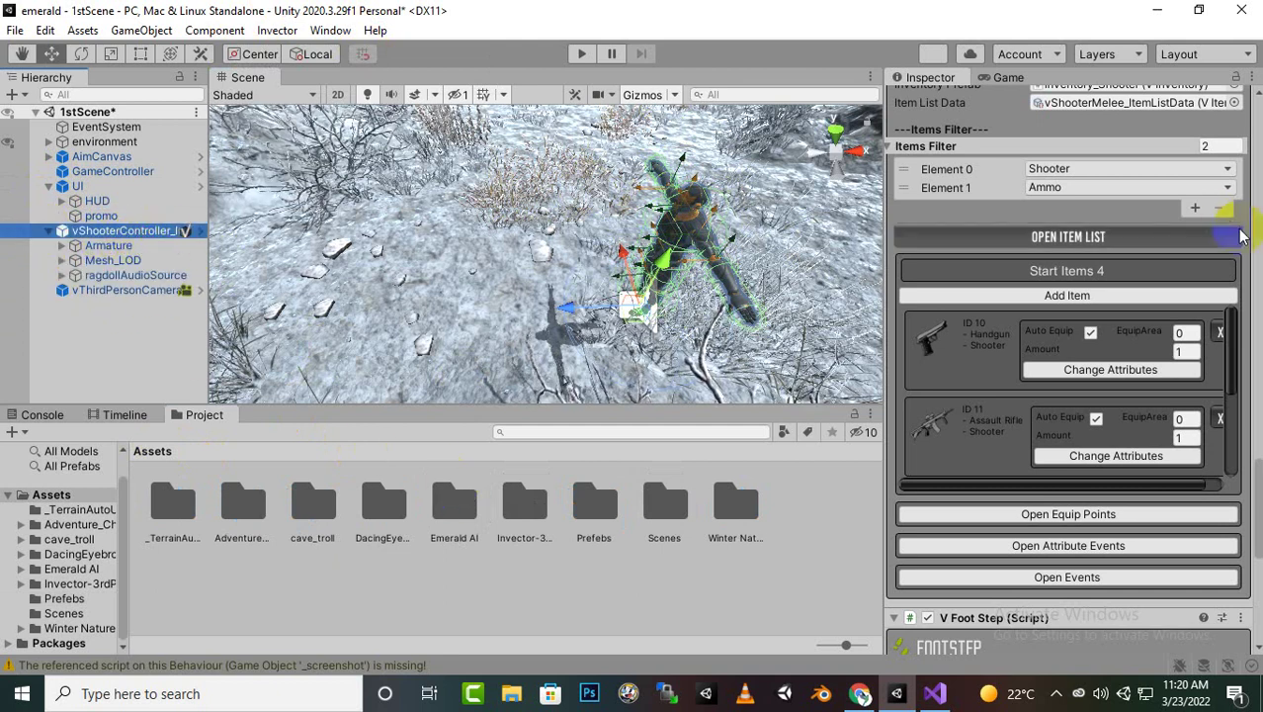
left_click(984, 353)
left_click(1259, 457)
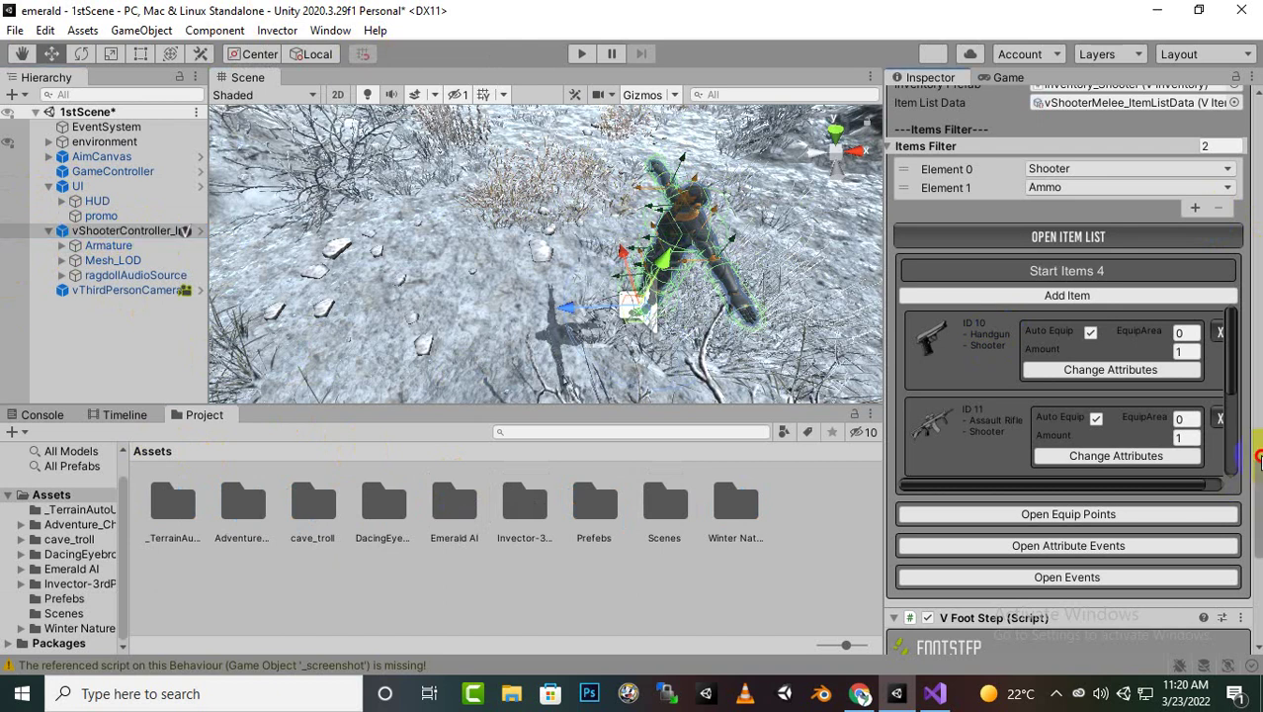
scroll(1256, 341, "up", 15)
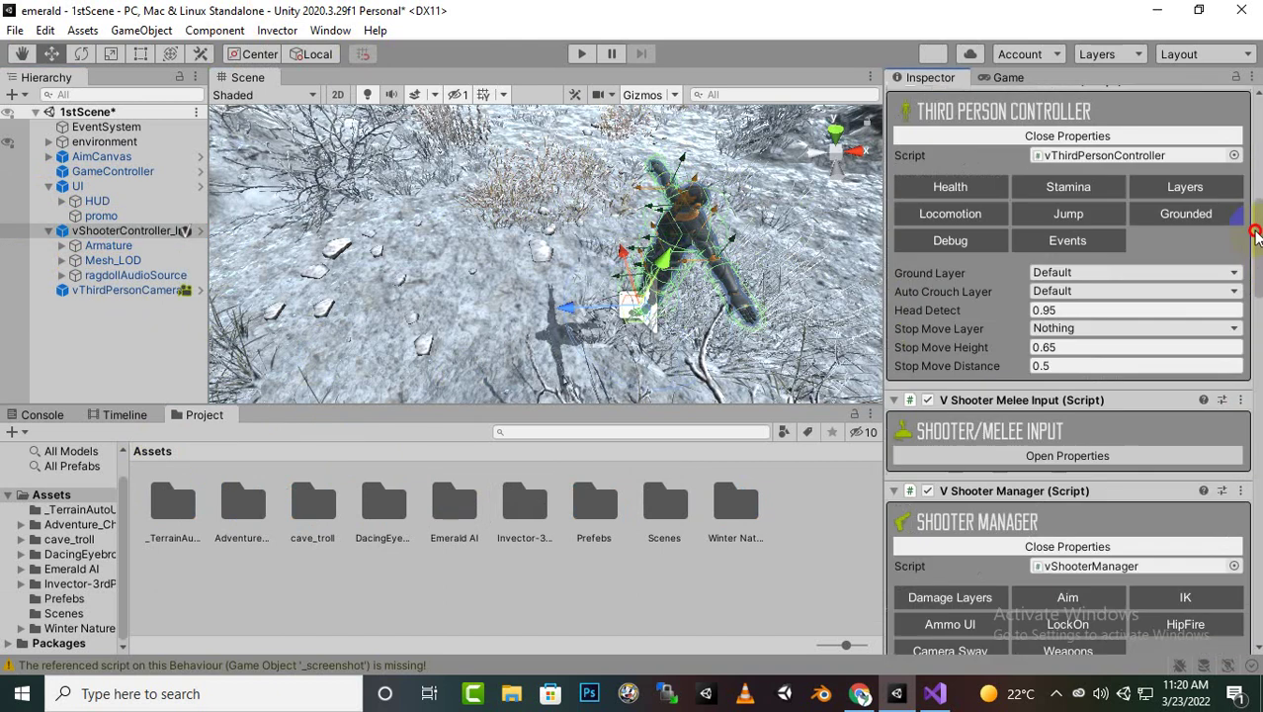
left_click_drag(1256, 224, 1248, 129)
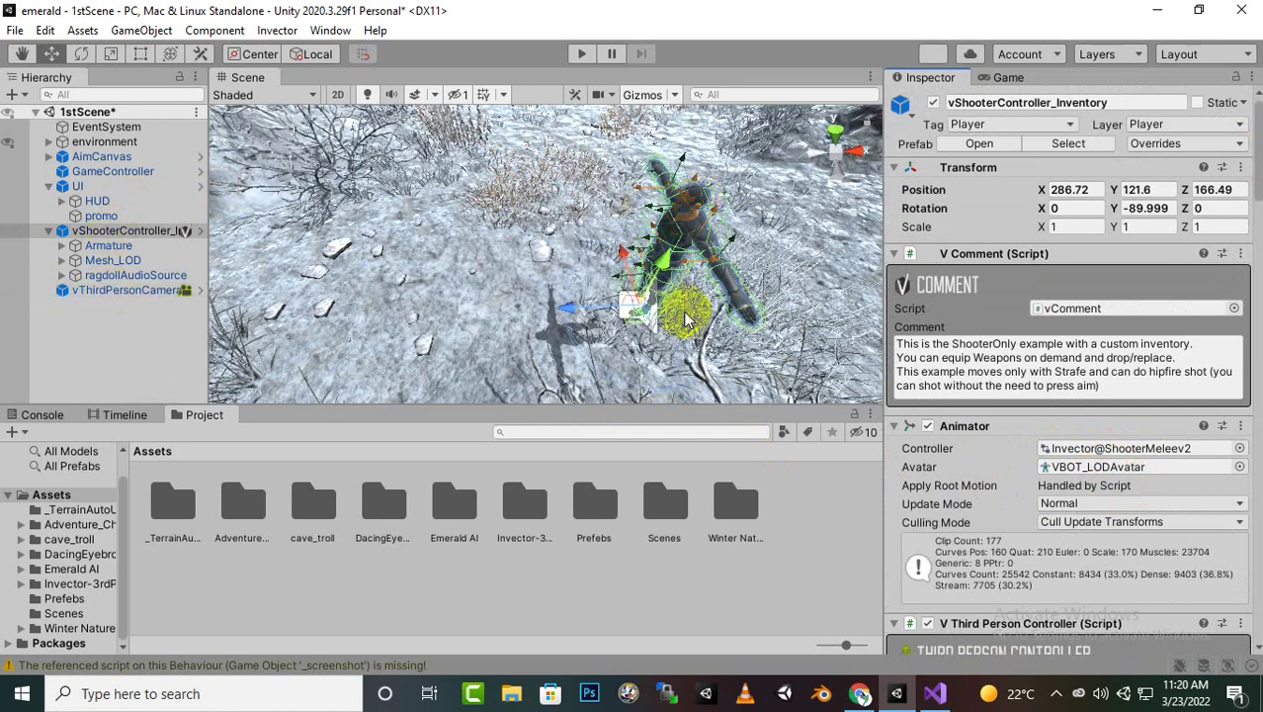
left_click(47, 234)
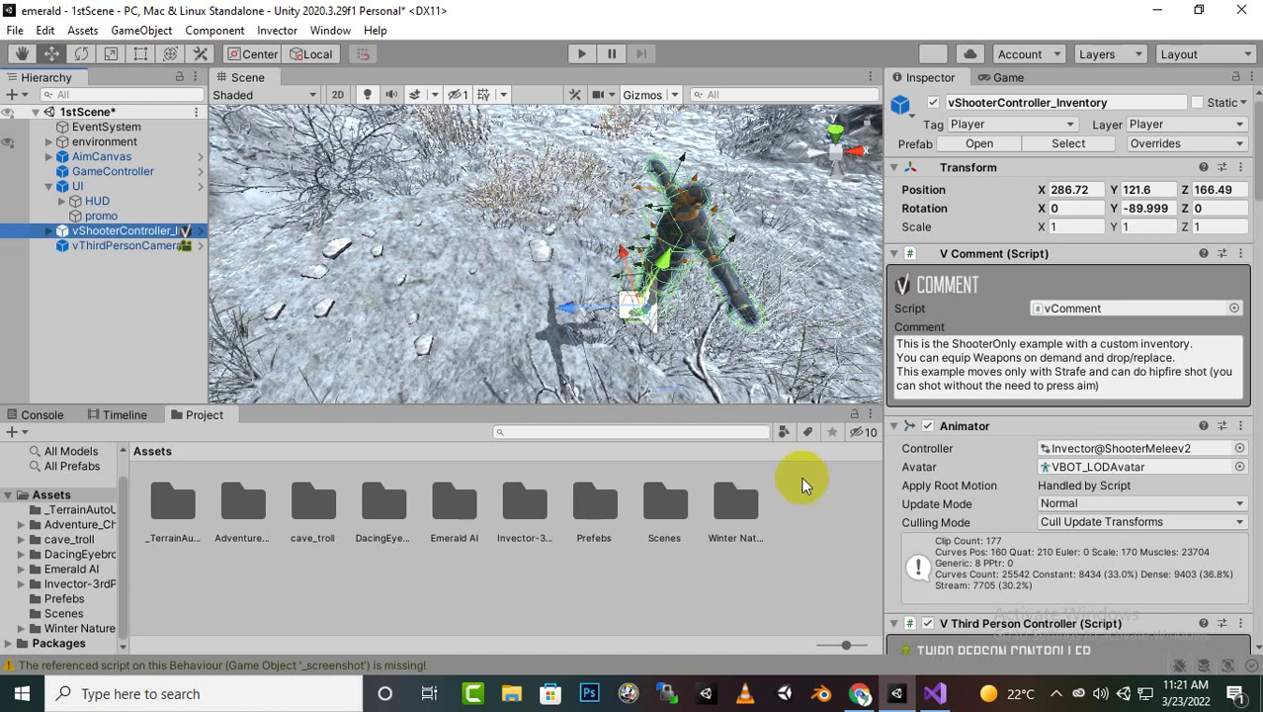
left_click(1057, 693)
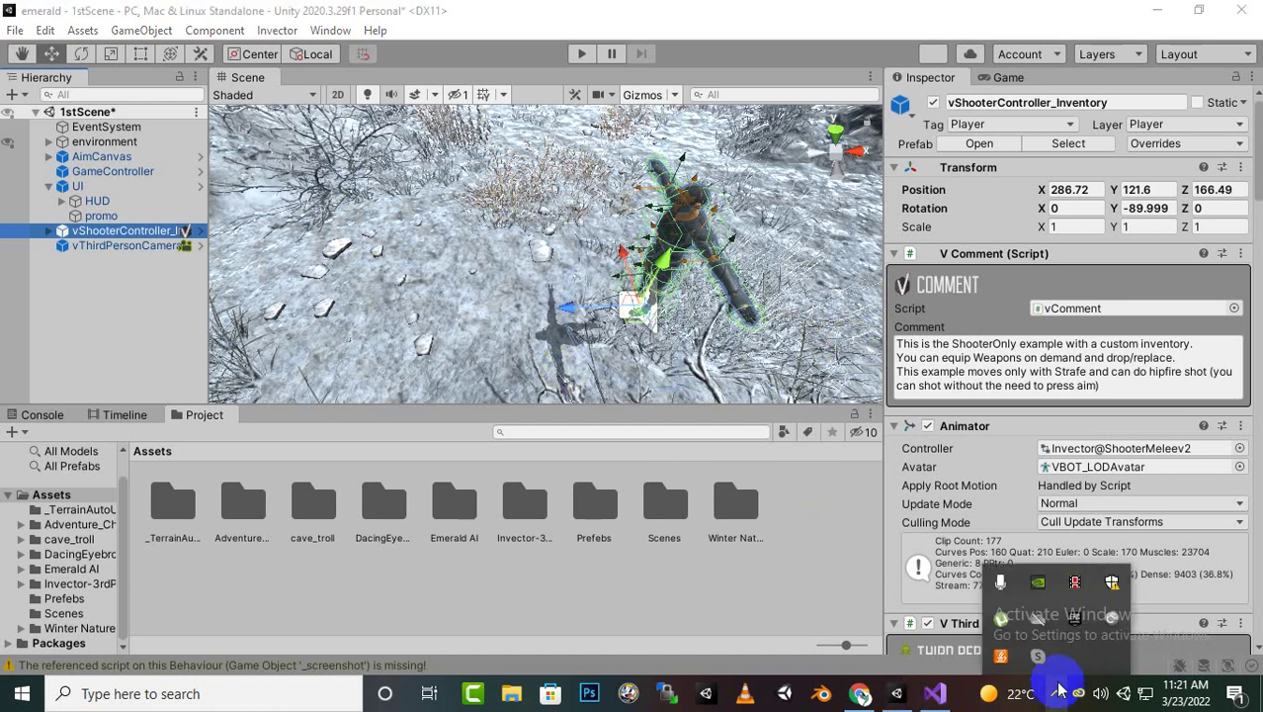